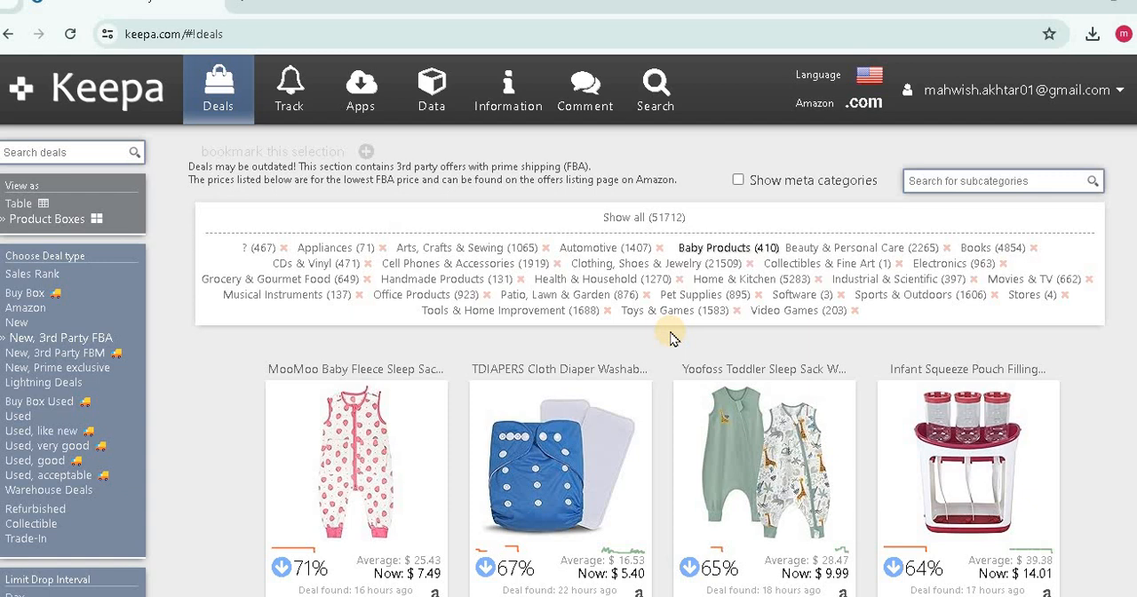
# Open the Product Finder among the data tools.
pyautogui.click(433, 92)
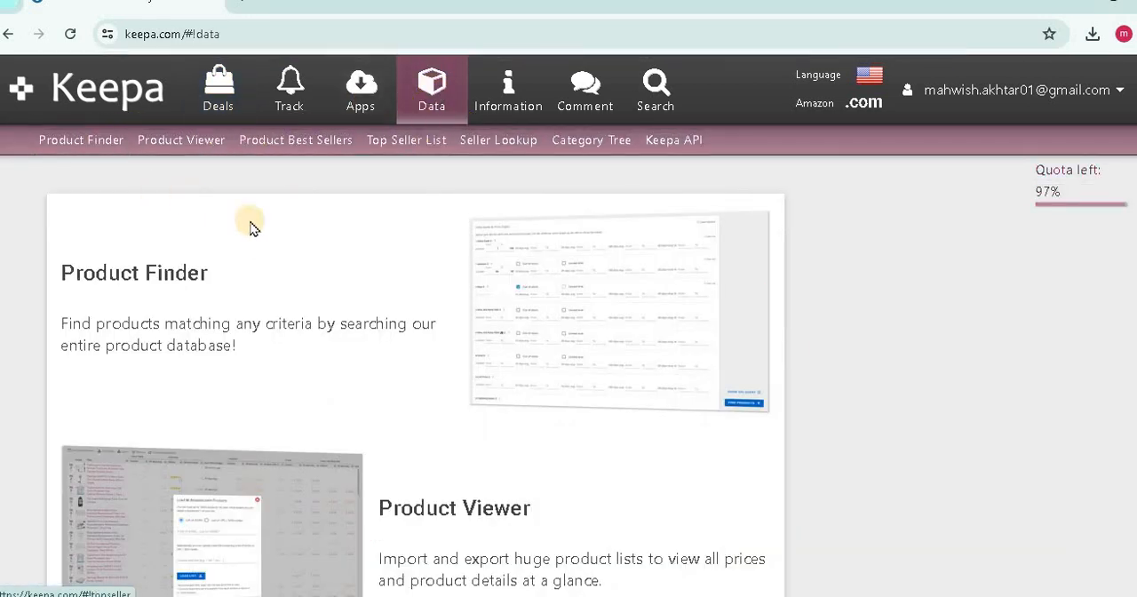
pyautogui.click(95, 149)
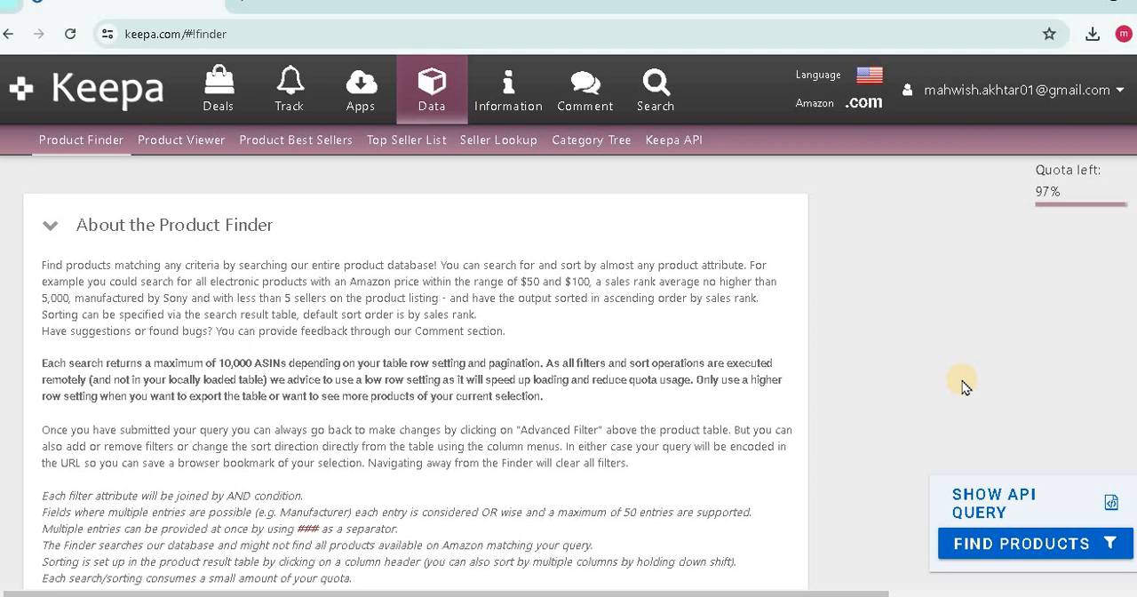
# Set the current Sales Rank filter to a range from 80000 to 125000.
pyautogui.scroll(-3, 426, 177)
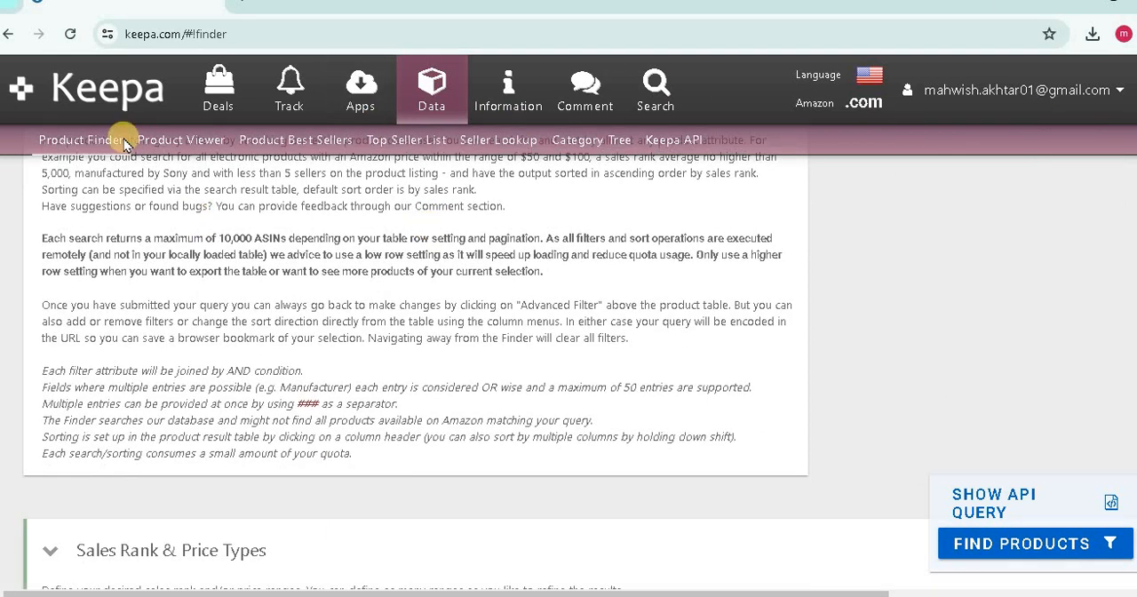
pyautogui.scroll(-5, 389, 355)
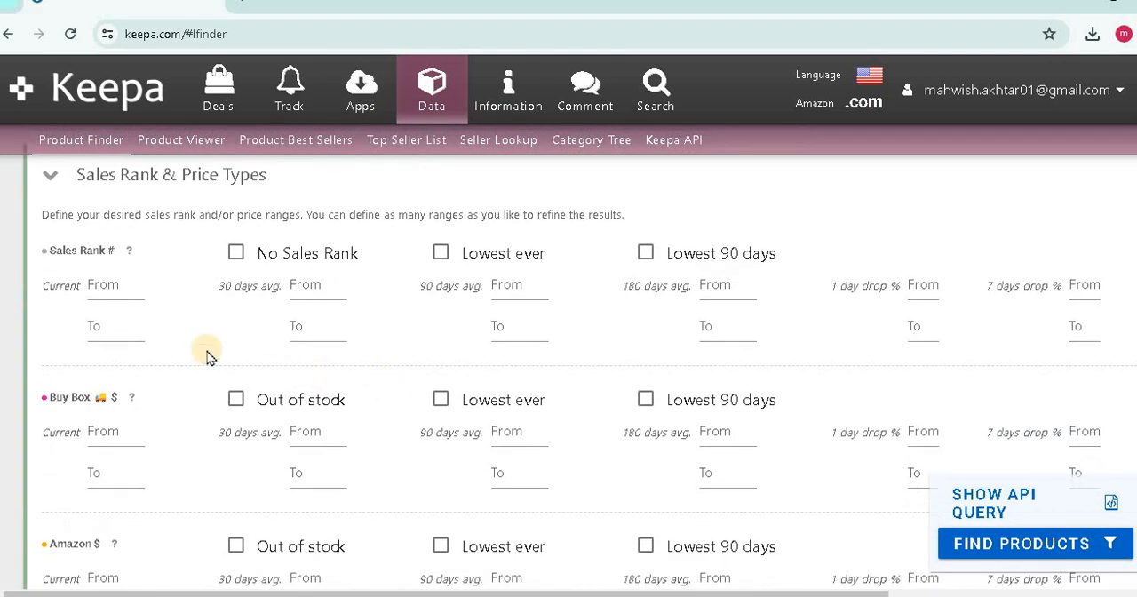
pyautogui.click(123, 286)
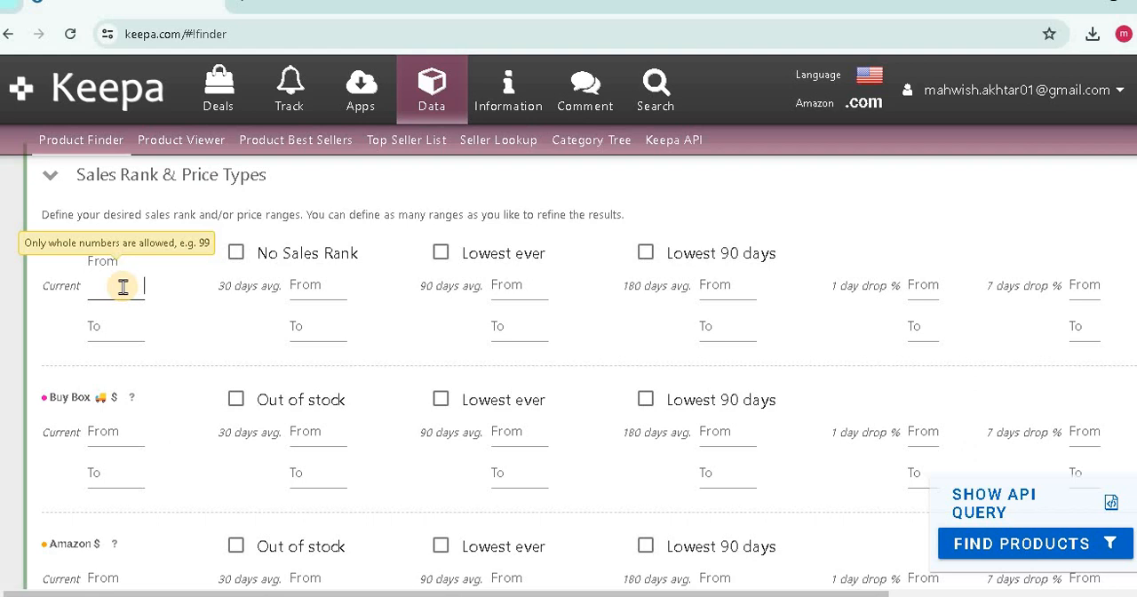
pyautogui.write('80000')
pyautogui.click(113, 326)
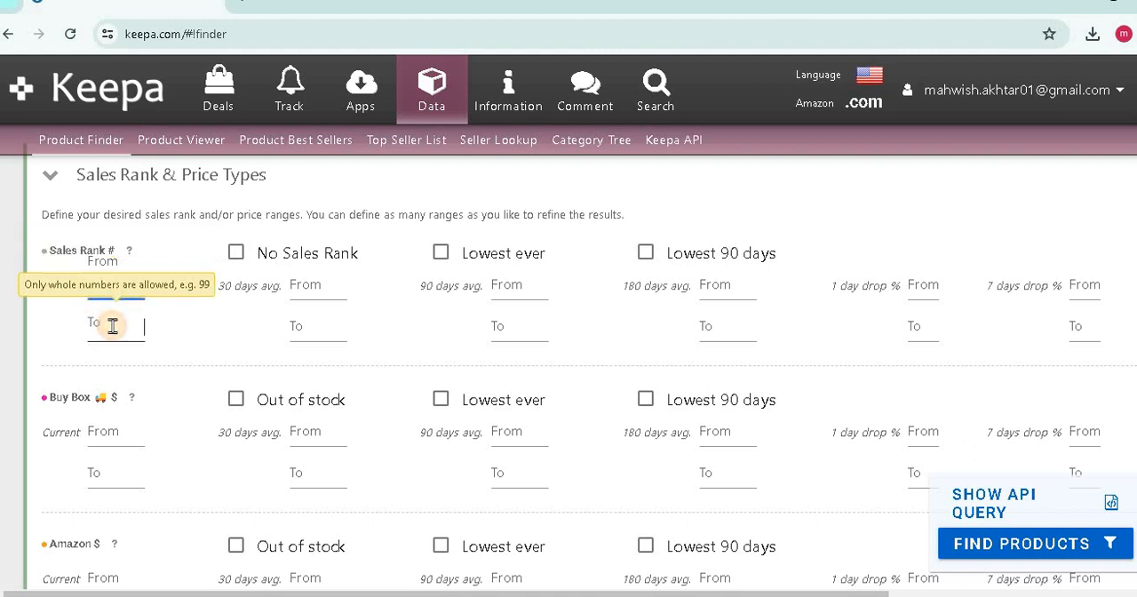
pyautogui.write('95')
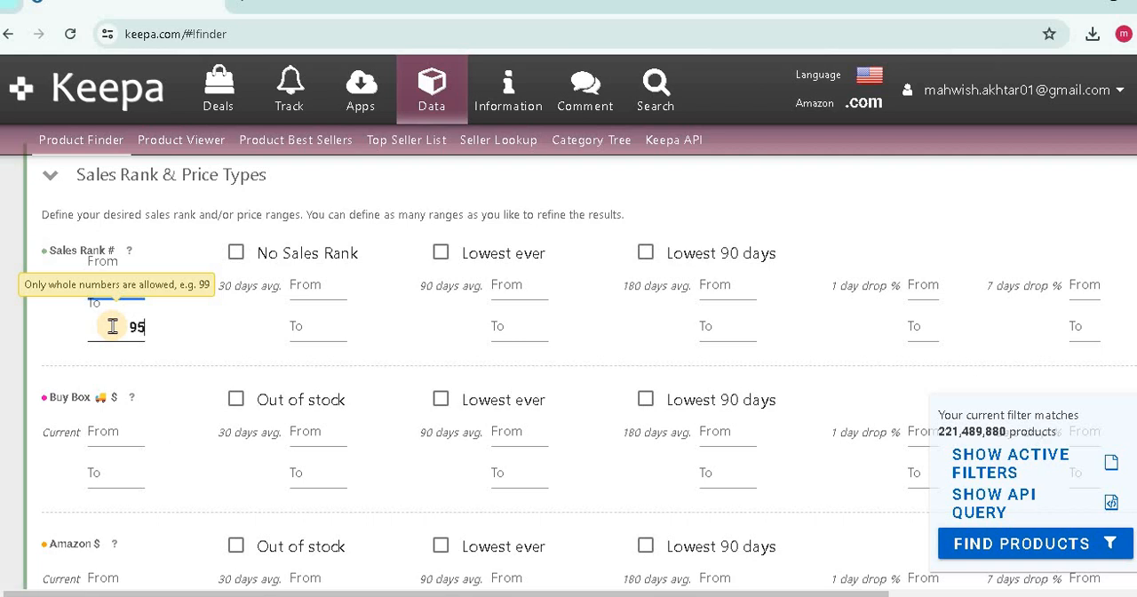
pyautogui.write('000')
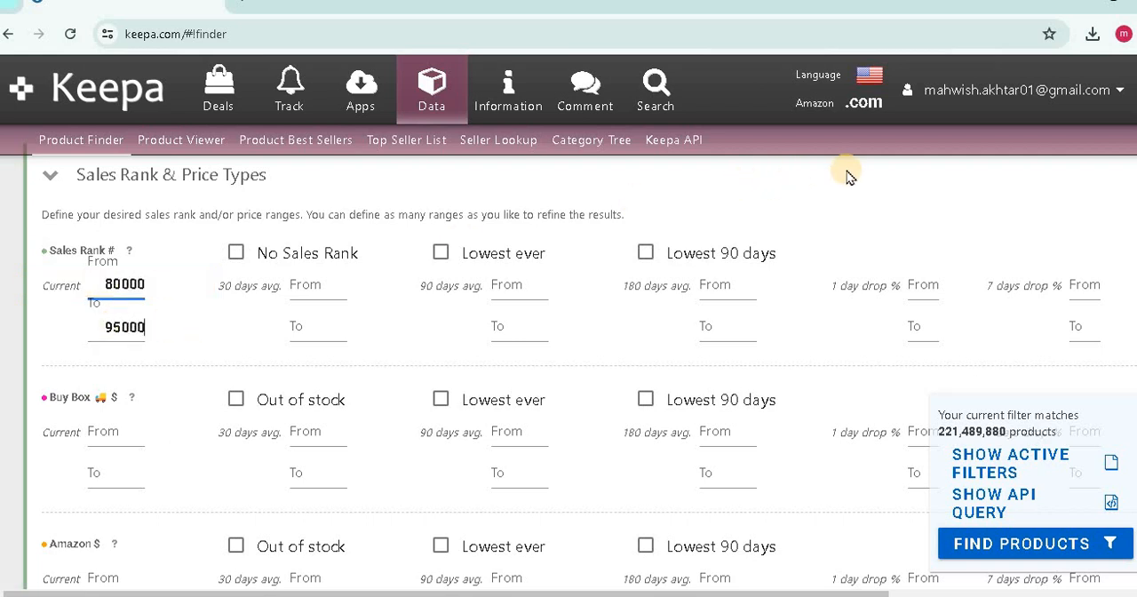
pyautogui.click(113, 328)
pyautogui.press('BackSpace')
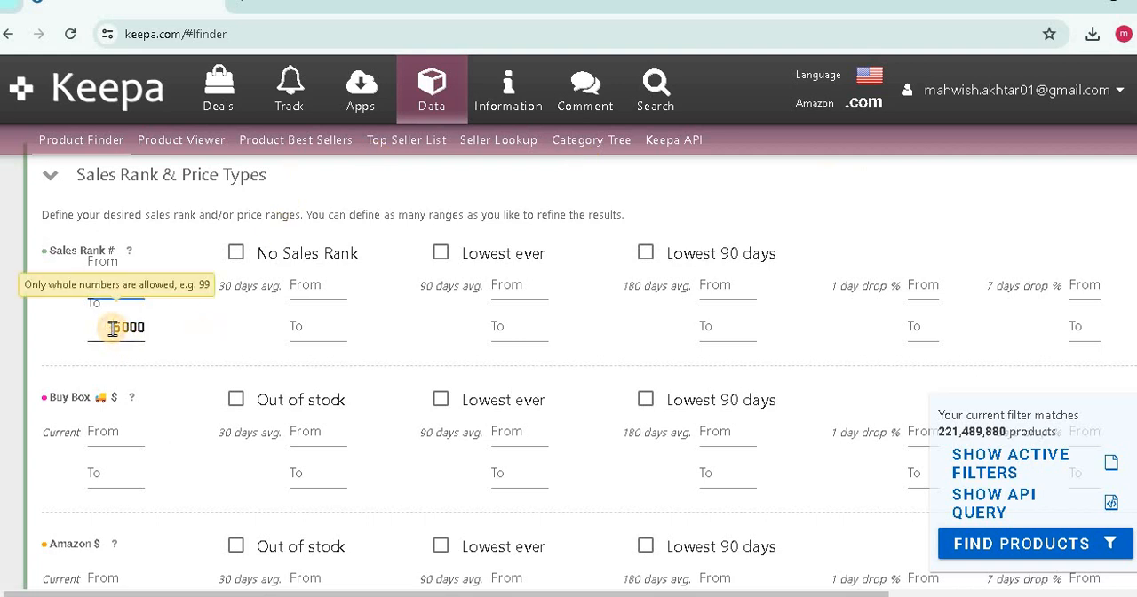
pyautogui.write('12')
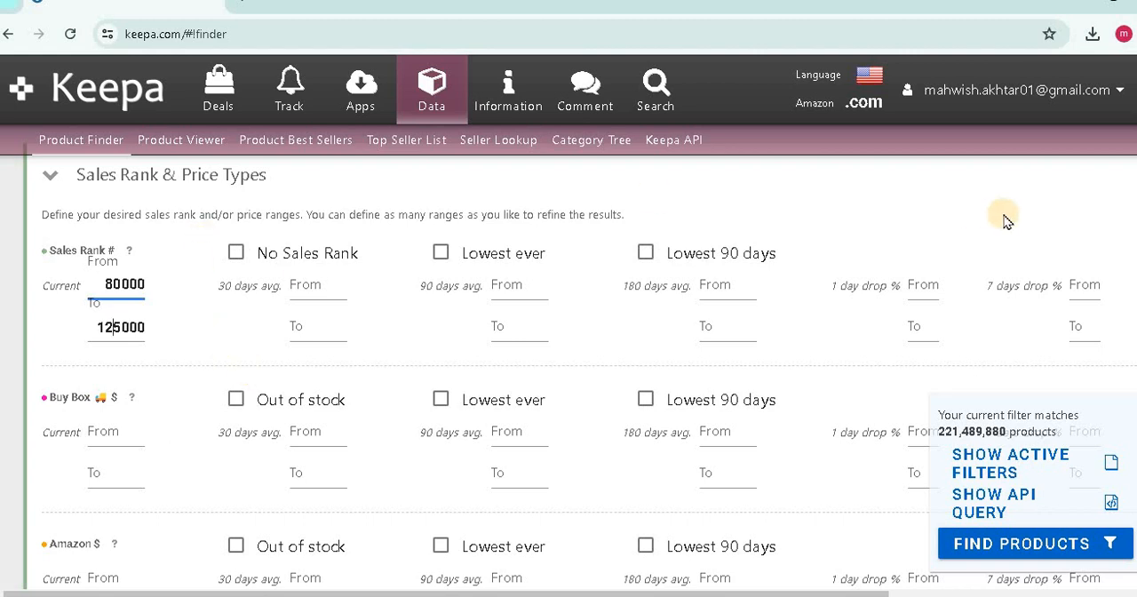
# Set the current Buy Box price range from 14 to 60 dollars and restrict the Amazon price to Out of stock.
pyautogui.click(130, 433)
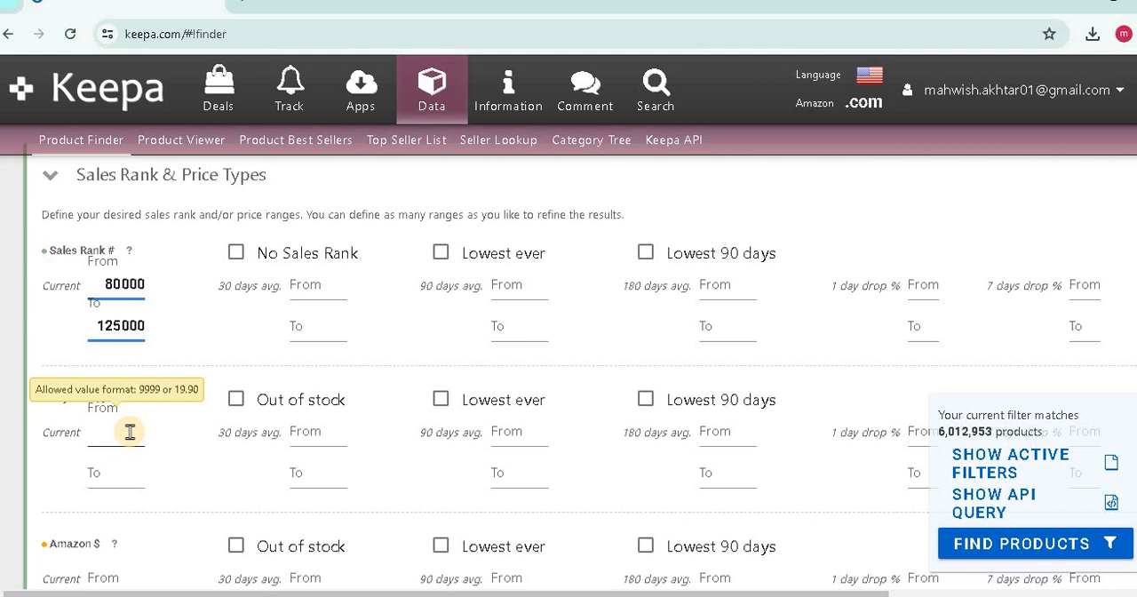
pyautogui.write('14')
pyautogui.click(116, 471)
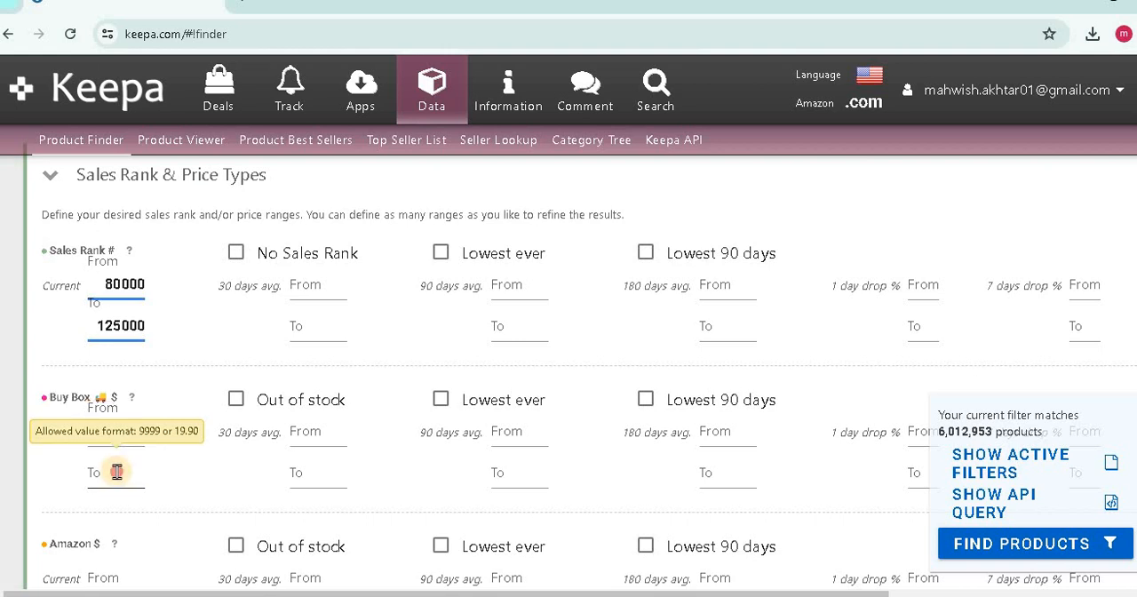
pyautogui.write('60')
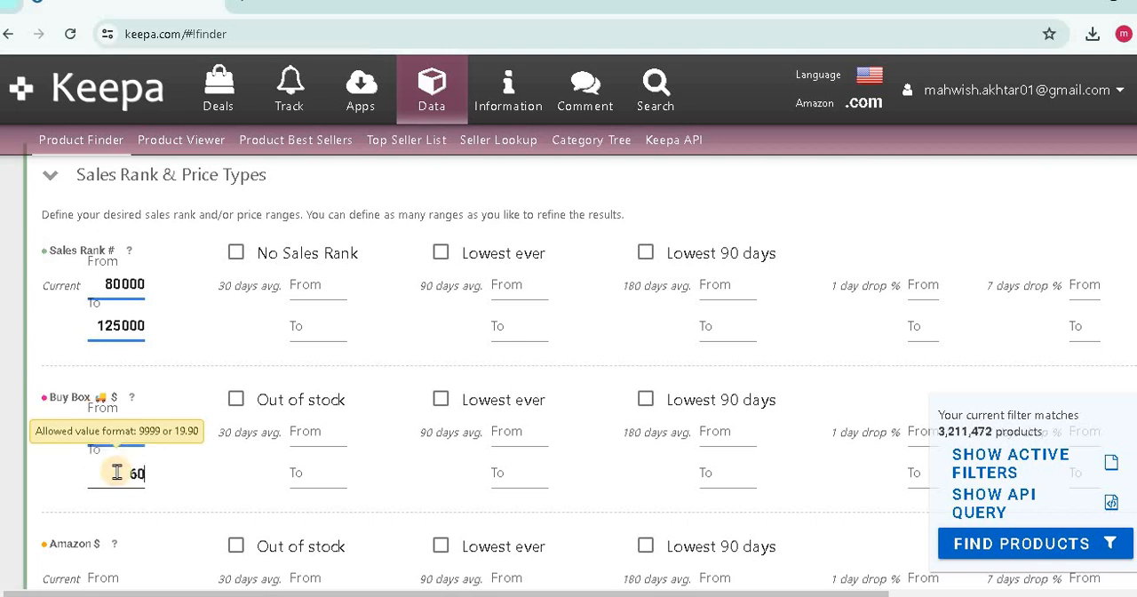
pyautogui.click(978, 200)
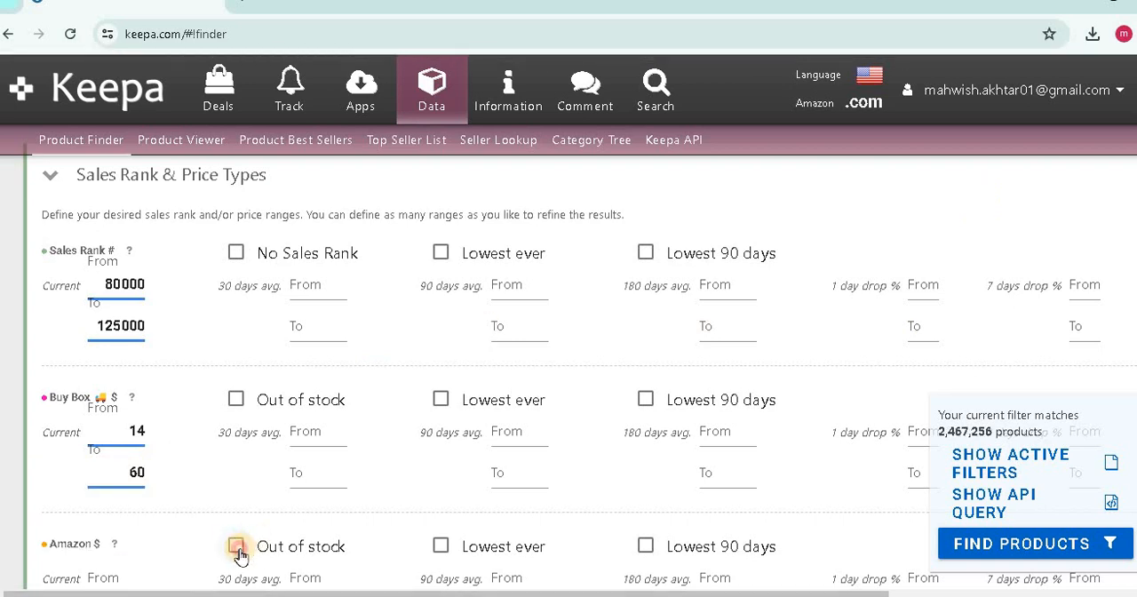
pyautogui.click(236, 547)
# Set the root category filter to Patio, Lawn & Garden.
pyautogui.scroll(-3, 690, 490)
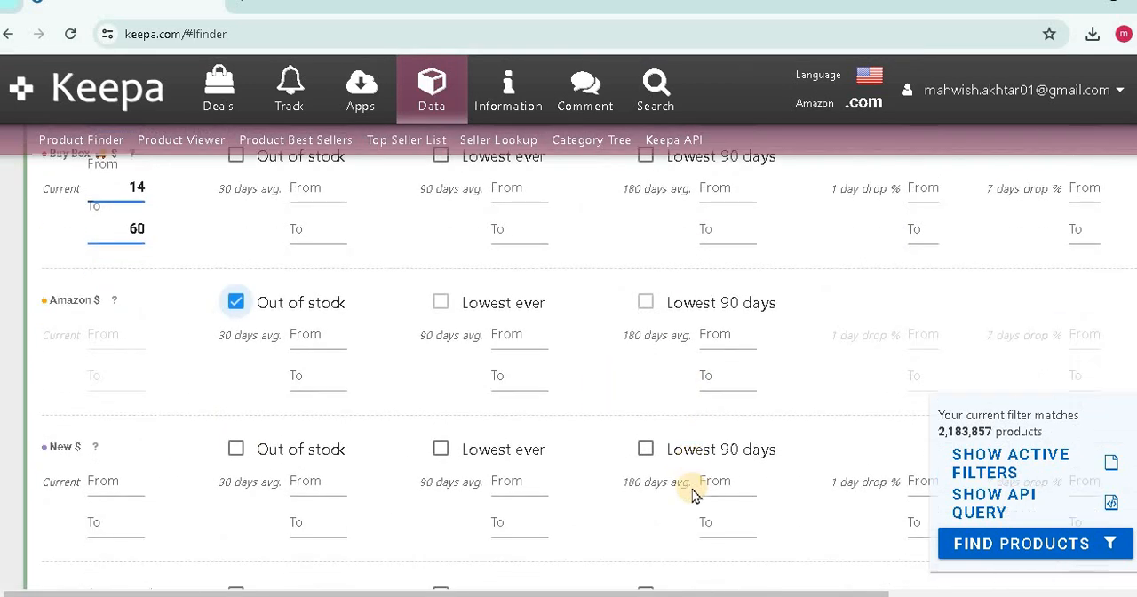
pyautogui.scroll(-5, 694, 494)
pyautogui.scroll(-3, 694, 494)
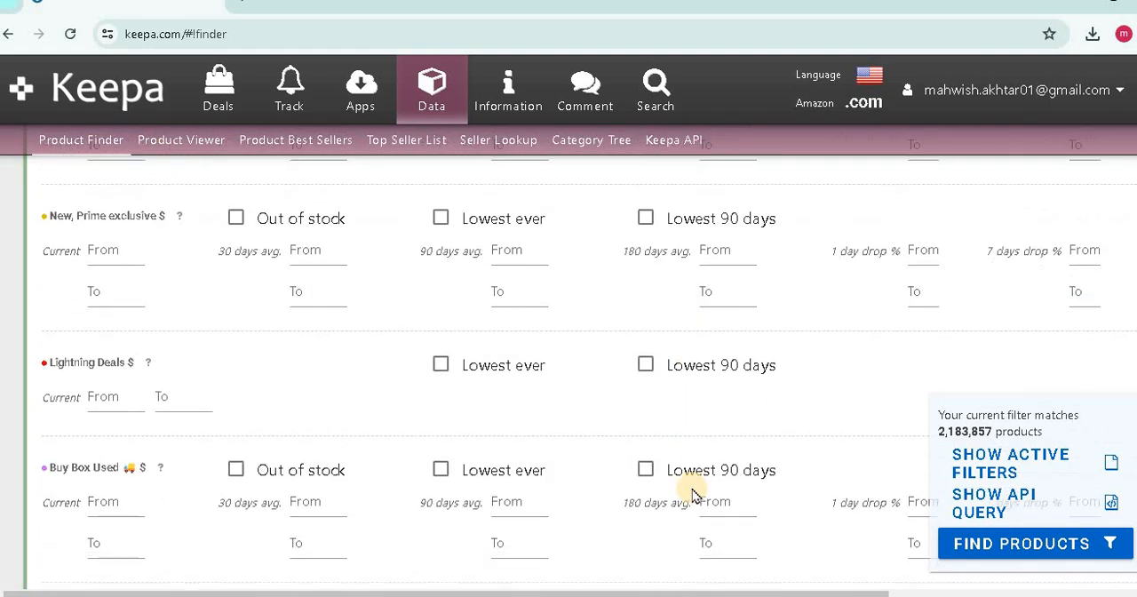
pyautogui.scroll(-5, 694, 494)
pyautogui.scroll(-8, 693, 494)
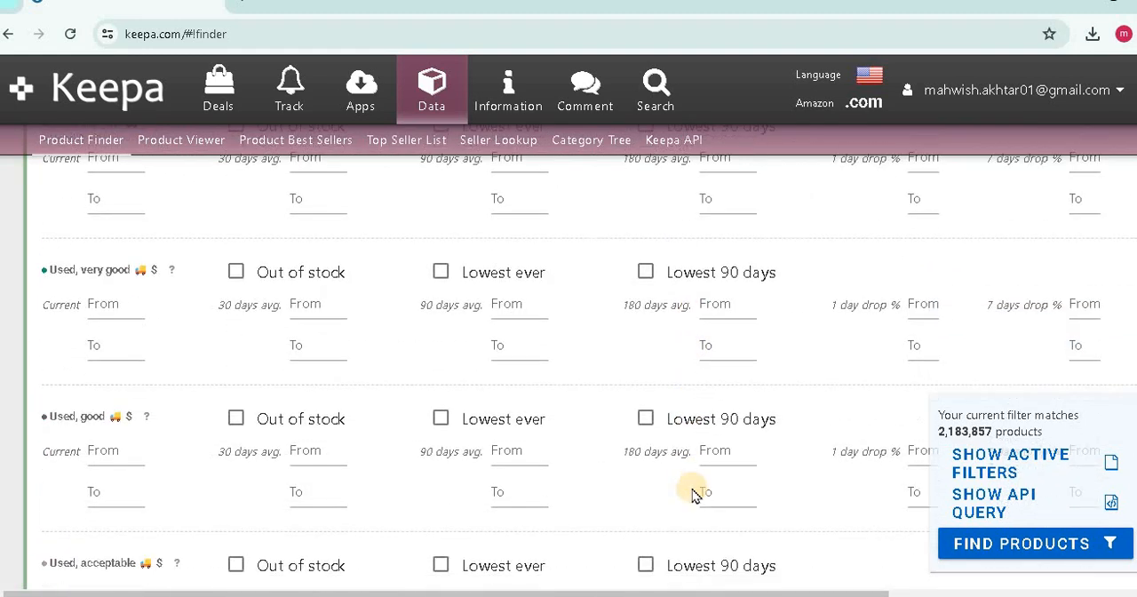
pyautogui.scroll(-9, 694, 494)
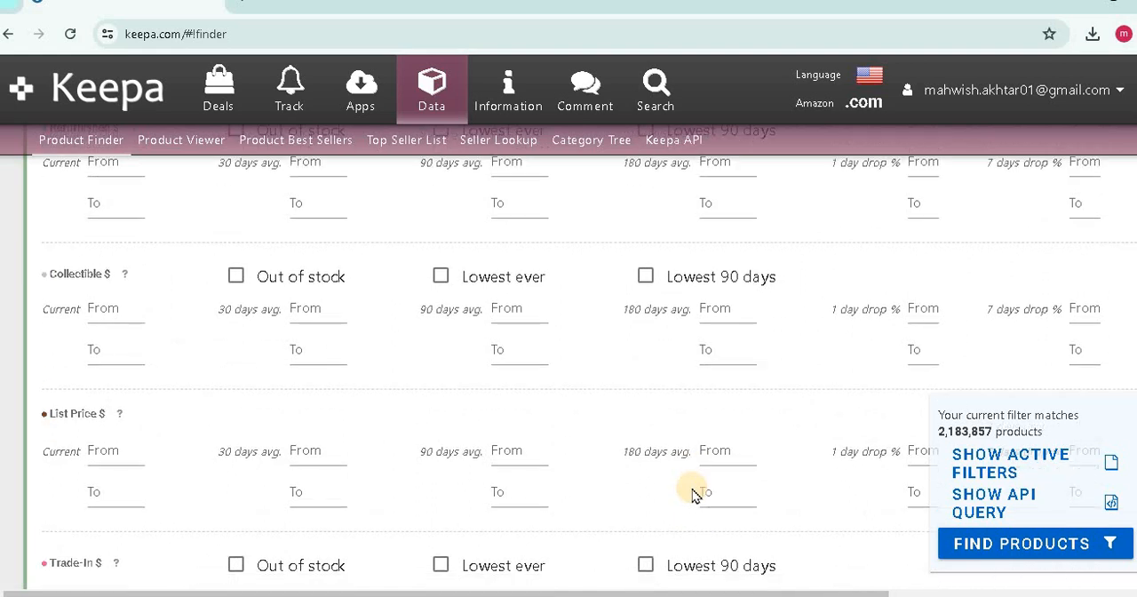
pyautogui.scroll(-6, 694, 494)
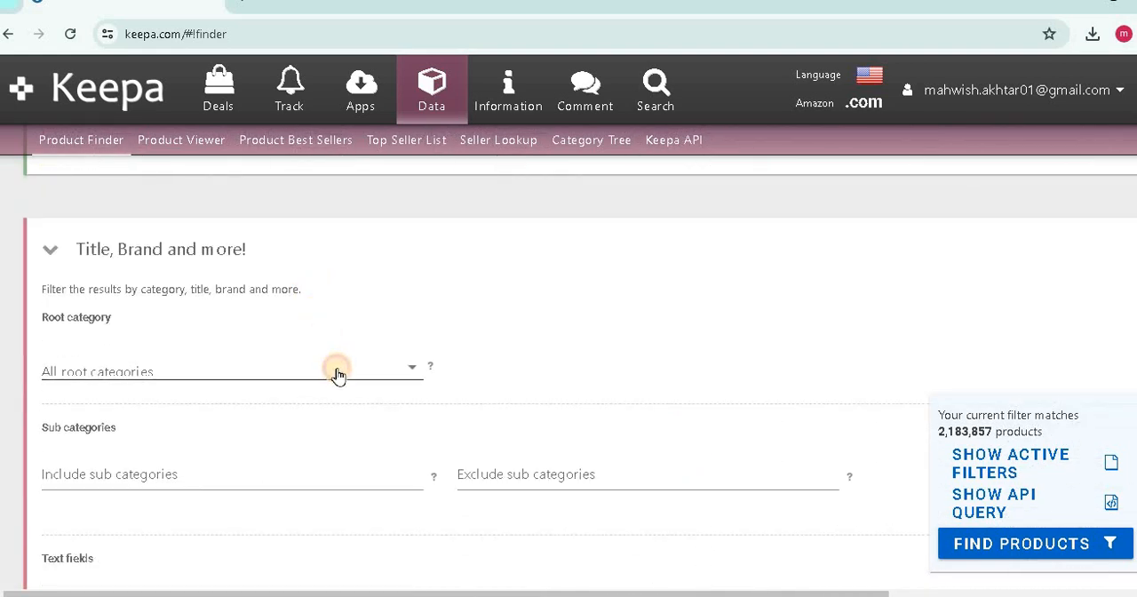
pyautogui.click(338, 374)
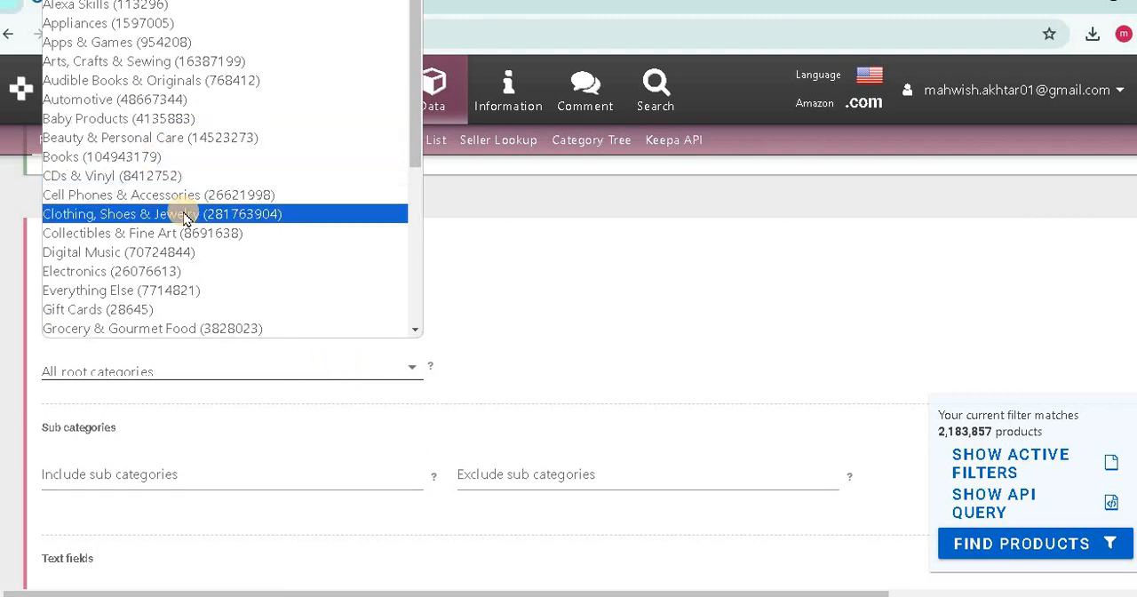
pyautogui.scroll(-5, 185, 219)
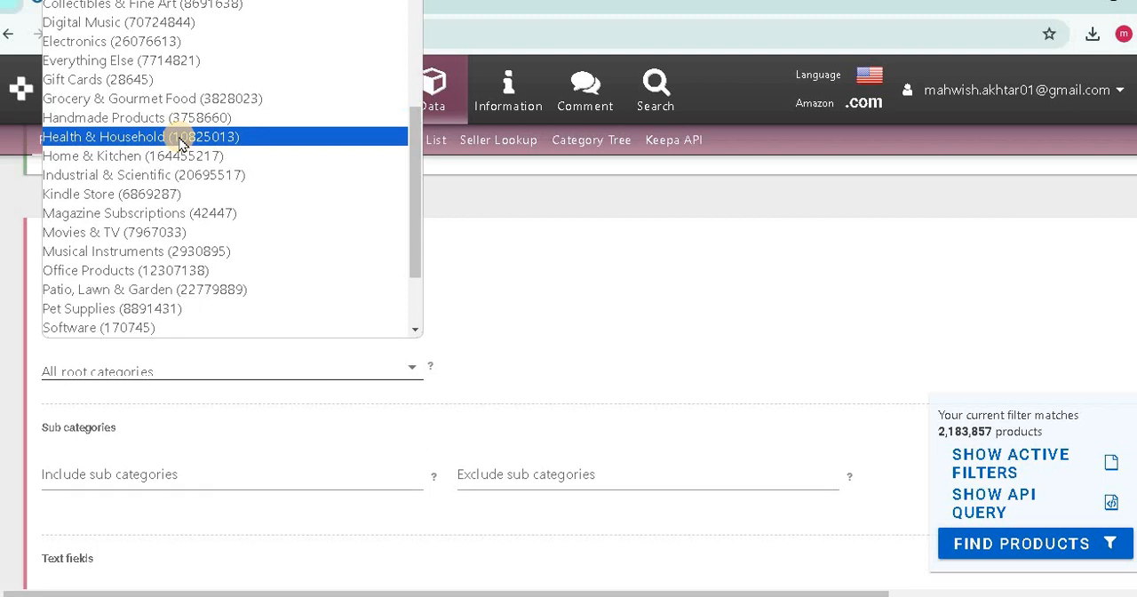
pyautogui.click(178, 289)
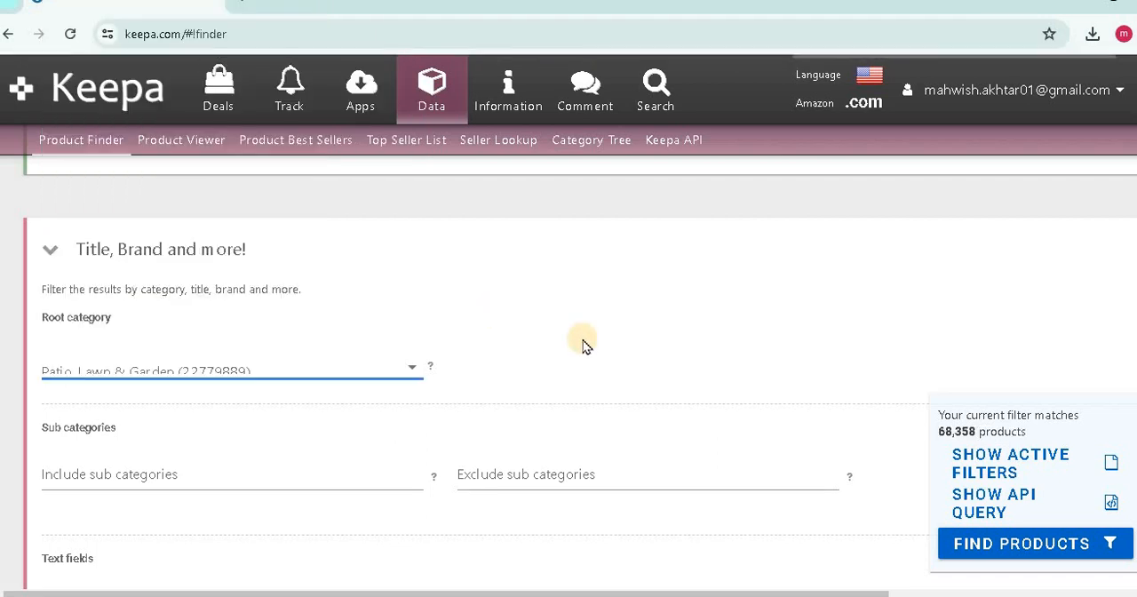
# Set the current New Offer Count filter to a range from 4 to 20.
pyautogui.scroll(-2, 578, 341)
pyautogui.scroll(-2, 584, 345)
pyautogui.scroll(2, 584, 342)
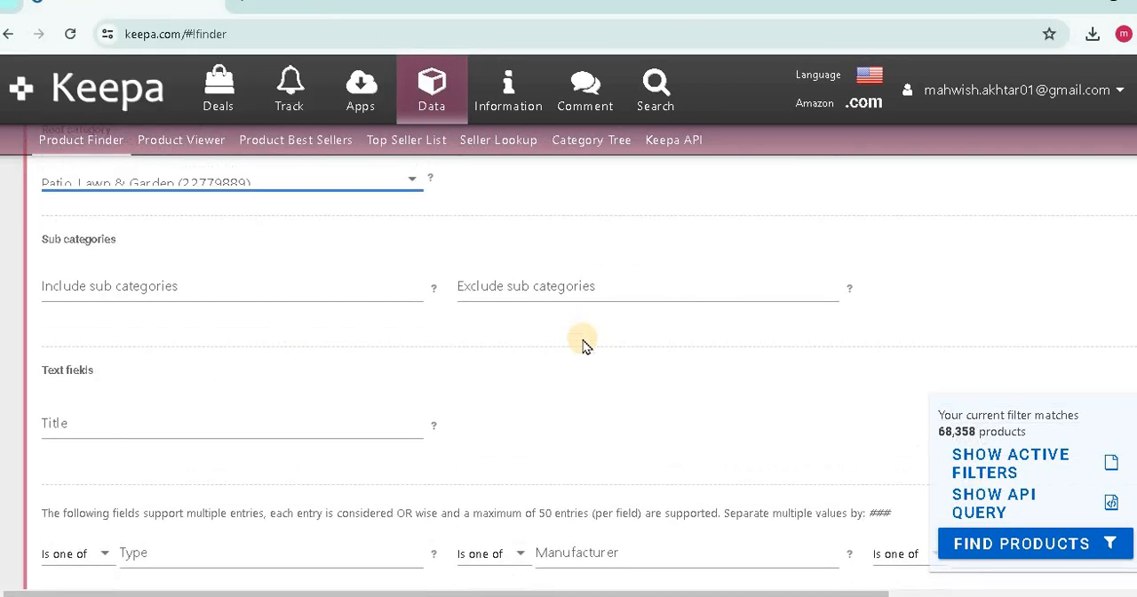
pyautogui.scroll(-4, 455, 478)
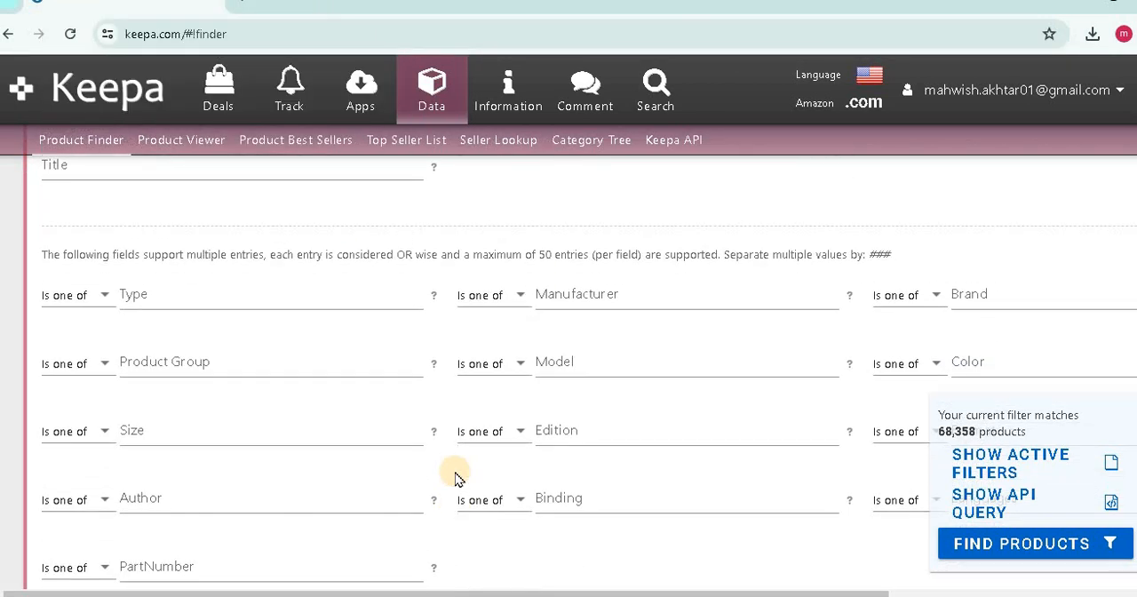
pyautogui.scroll(3, 457, 478)
pyautogui.scroll(1, 455, 478)
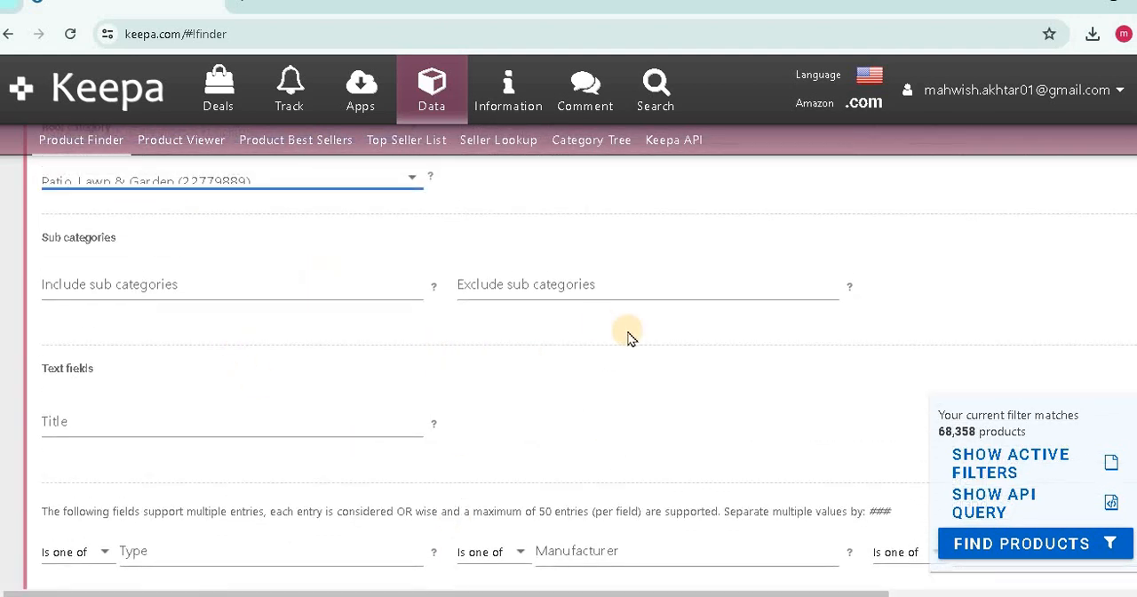
pyautogui.scroll(-8, 627, 336)
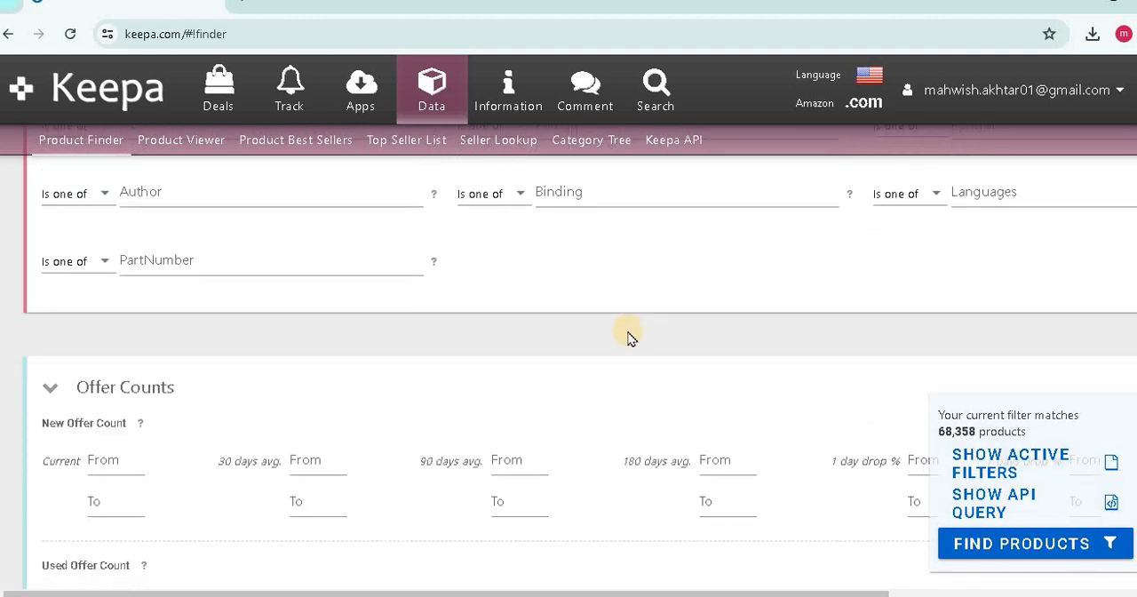
pyautogui.click(124, 334)
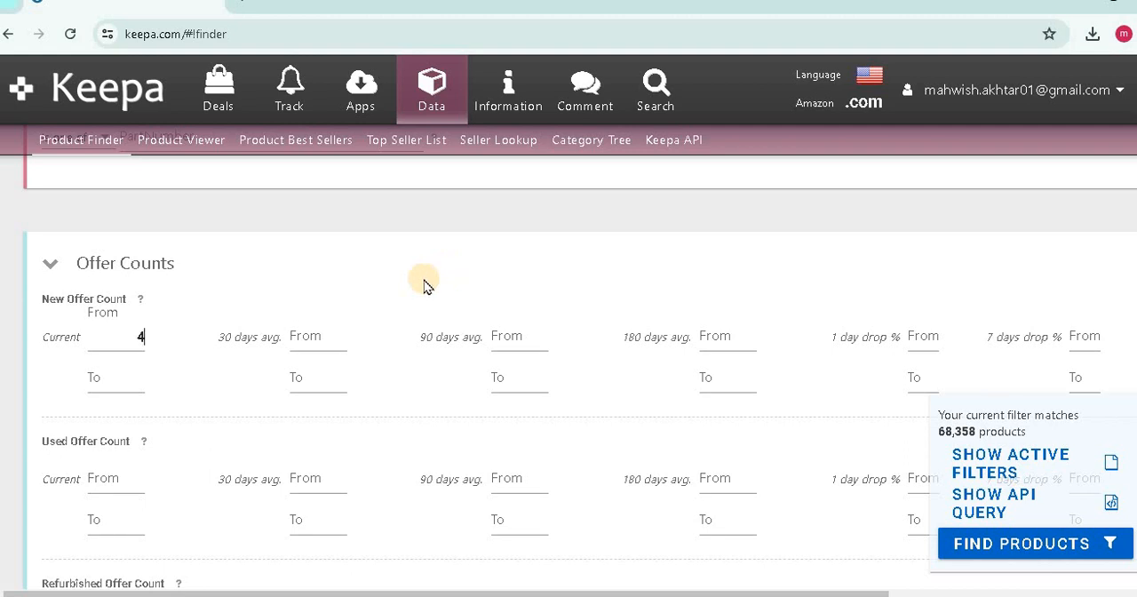
pyautogui.write('4')
pyautogui.click(124, 377)
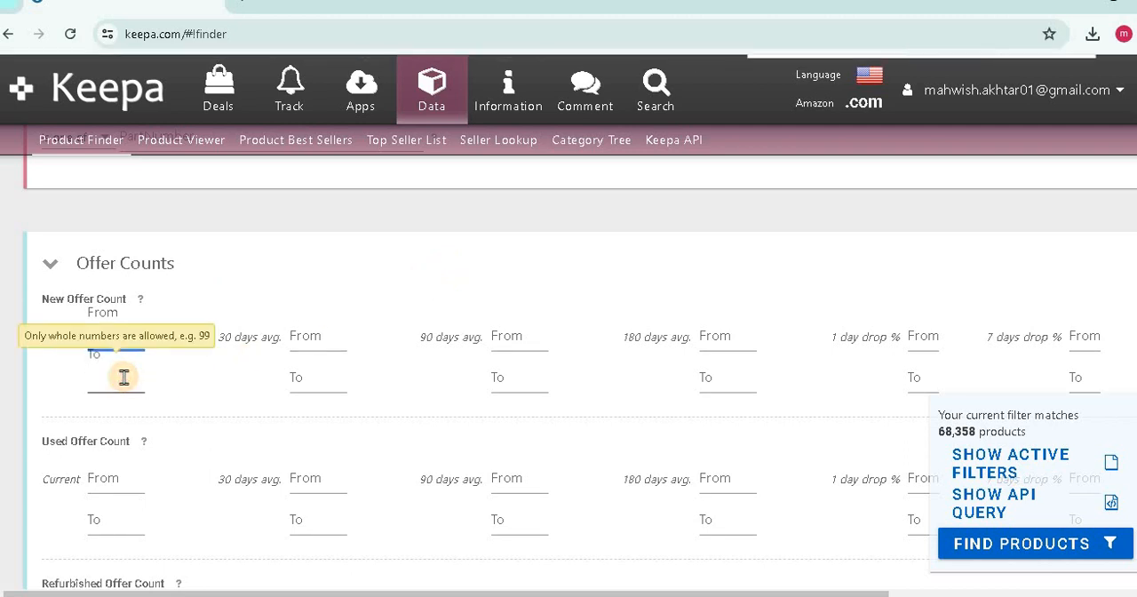
pyautogui.write('20')
pyautogui.click(300, 247)
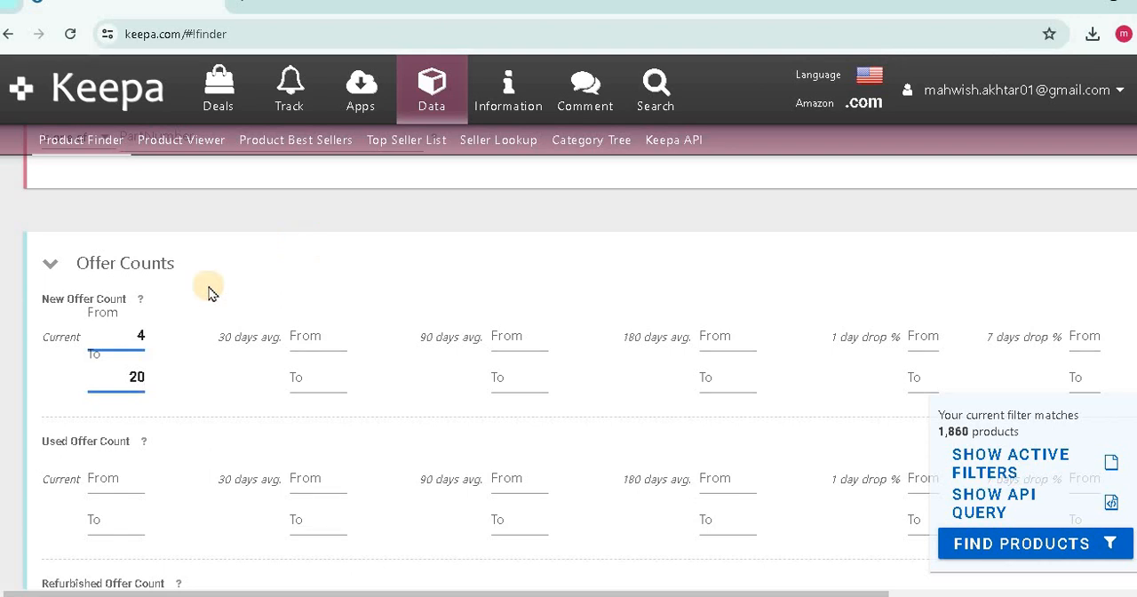
pyautogui.click(135, 383)
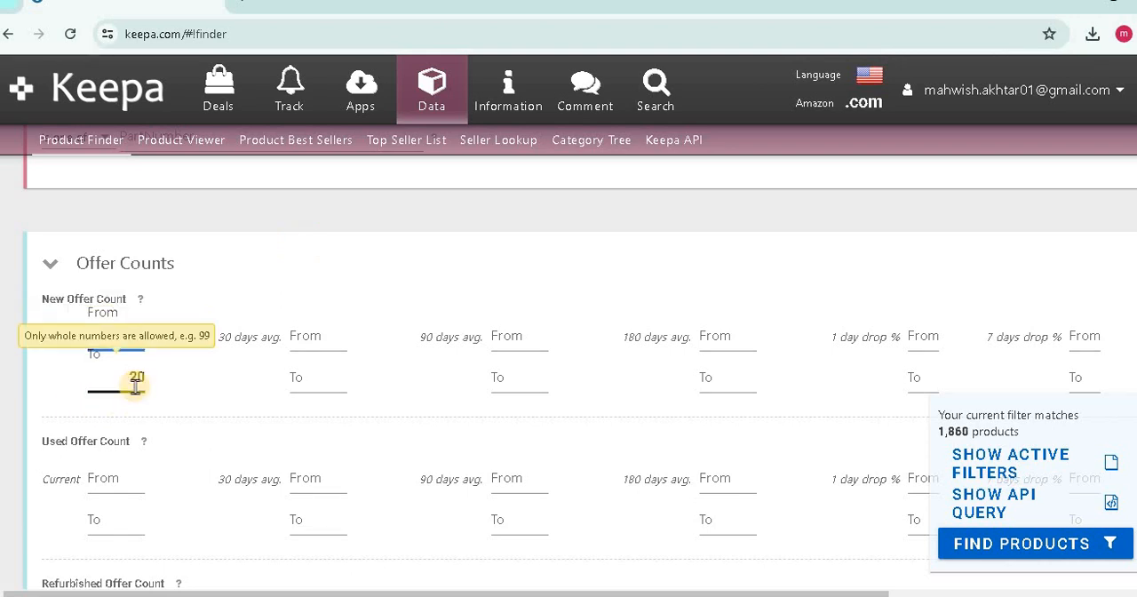
# Restrict the Buy Box Seller filter to 3rd Party.
pyautogui.scroll(-3, 431, 383)
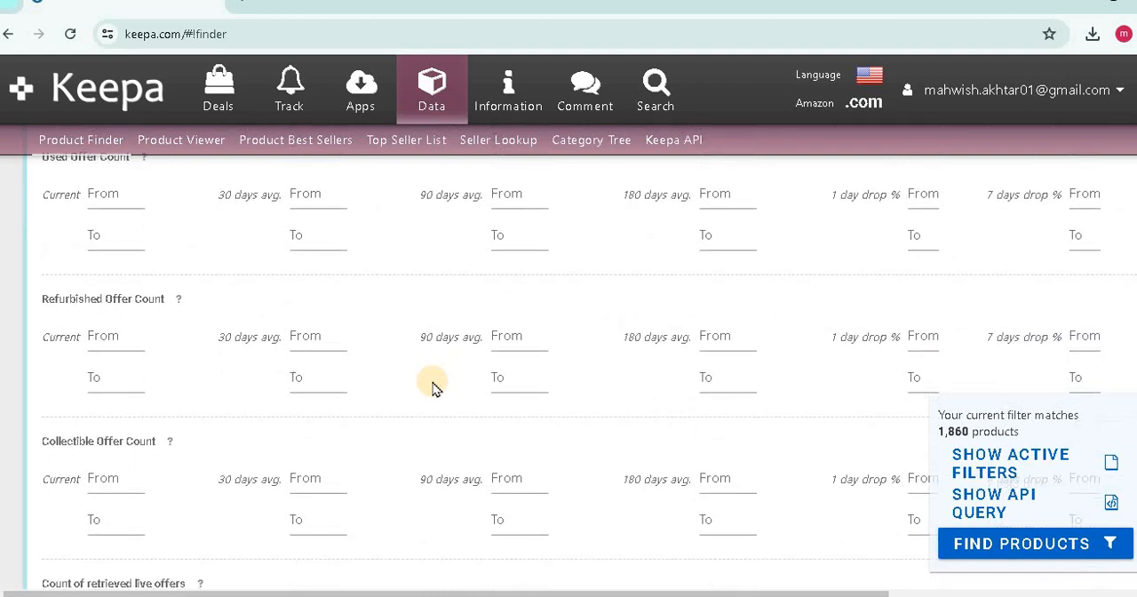
pyautogui.scroll(-6, 432, 383)
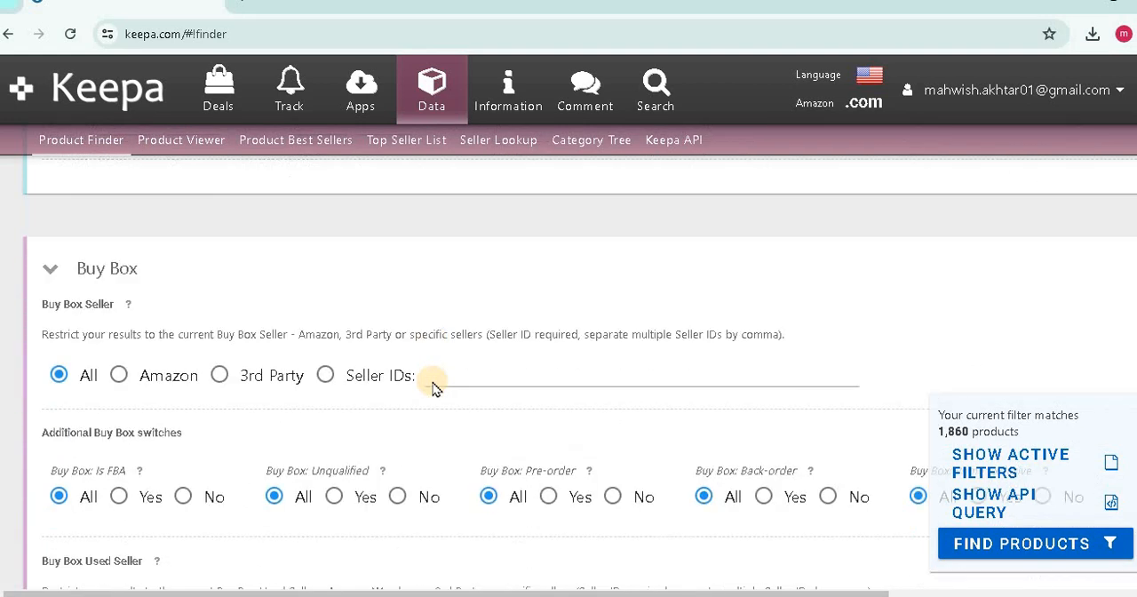
pyautogui.click(217, 347)
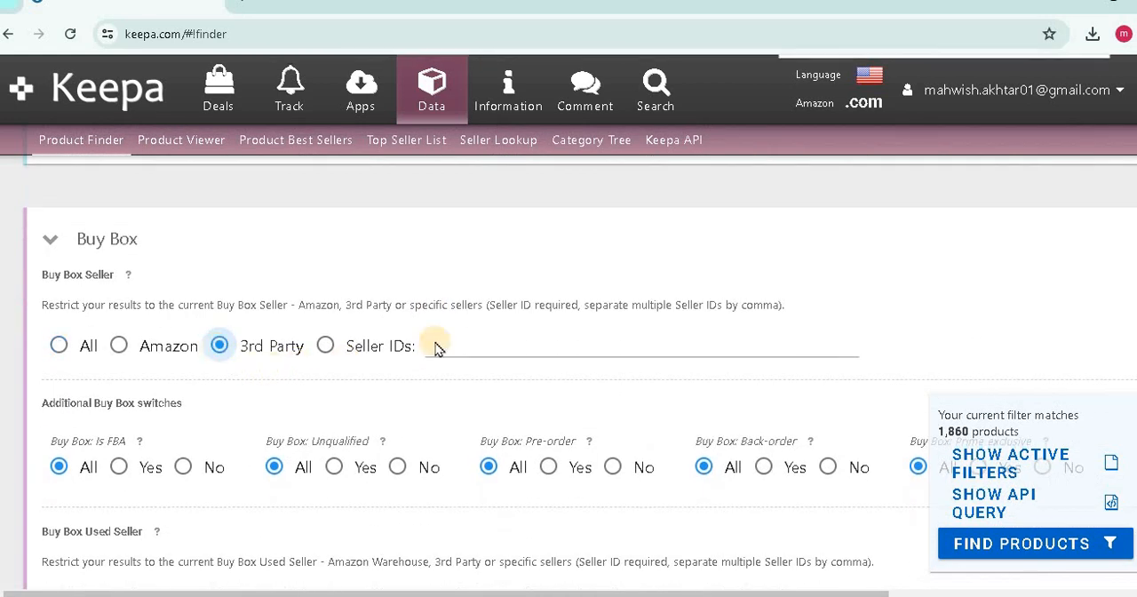
# Restrict the Product Type filter to Physical Product by excluding Digital Product and eBooks.
pyautogui.scroll(-2, 634, 385)
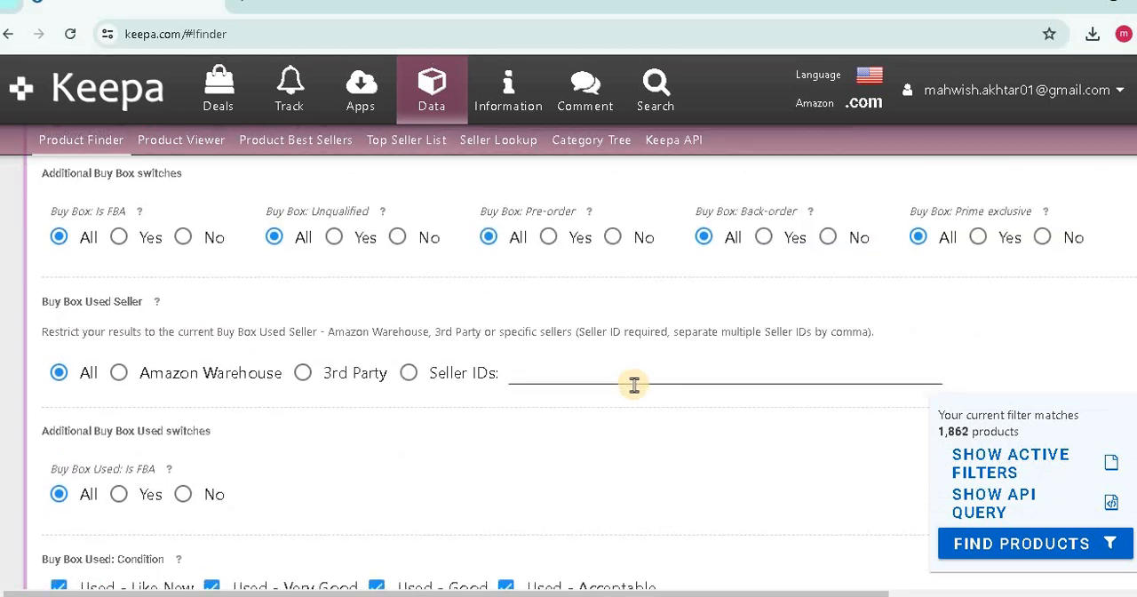
pyautogui.scroll(-4, 634, 385)
pyautogui.scroll(-5, 634, 389)
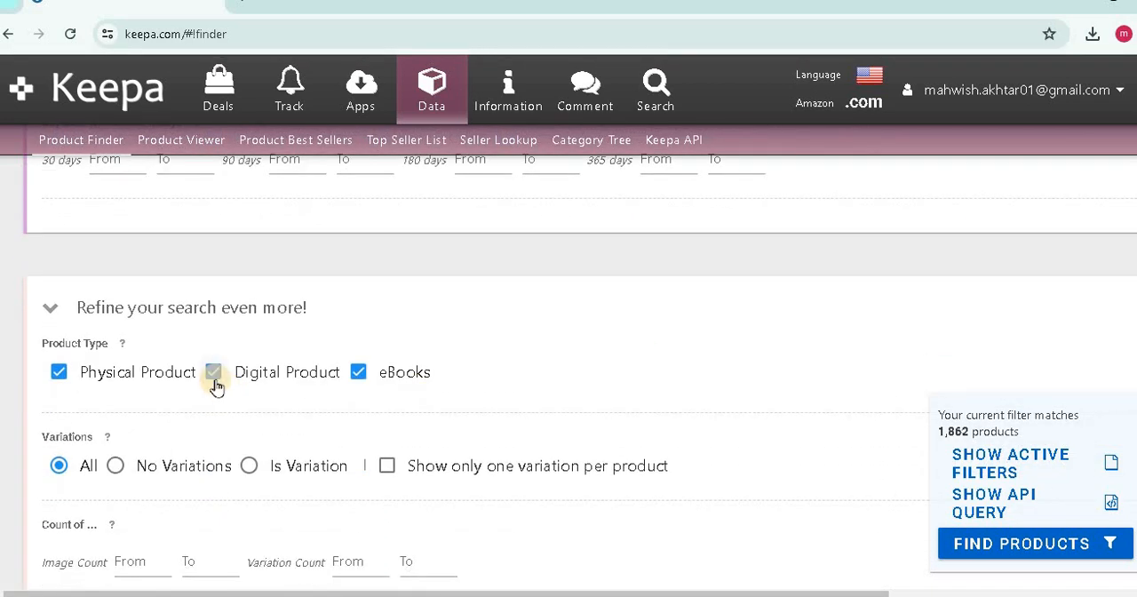
pyautogui.click(358, 374)
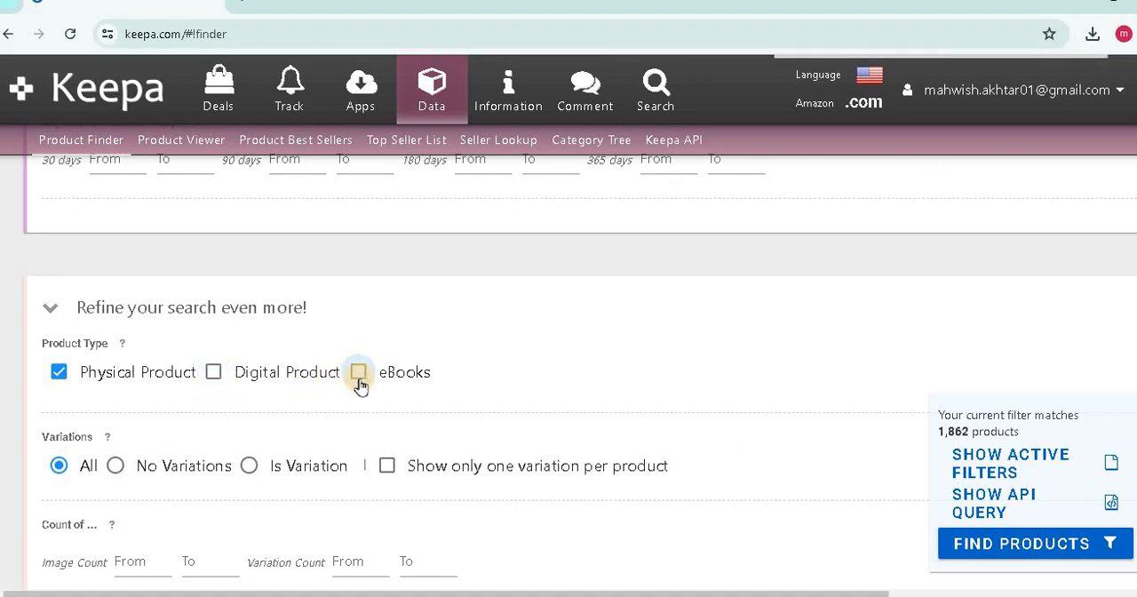
# Set the minimum product Rating filter to 3.8.
pyautogui.scroll(-10, 660, 364)
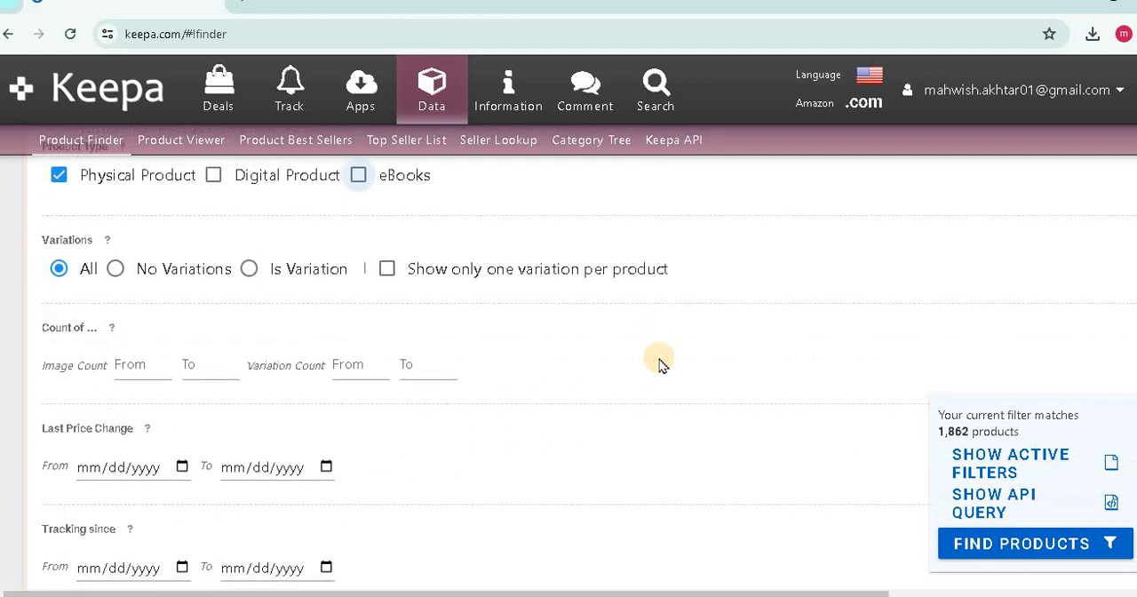
pyautogui.scroll(-5, 660, 365)
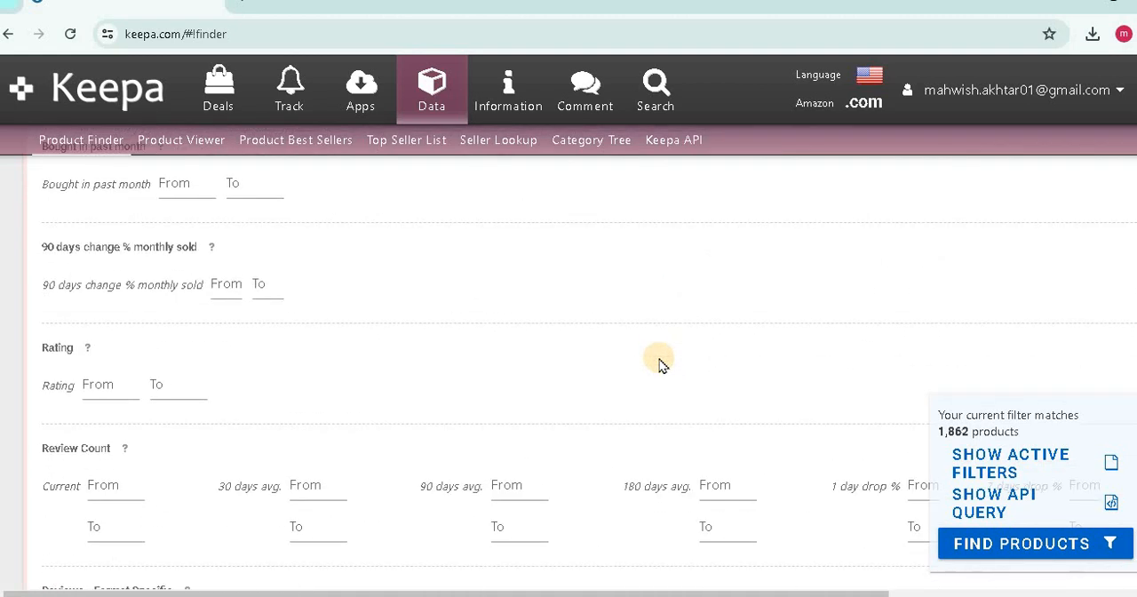
pyautogui.click(95, 328)
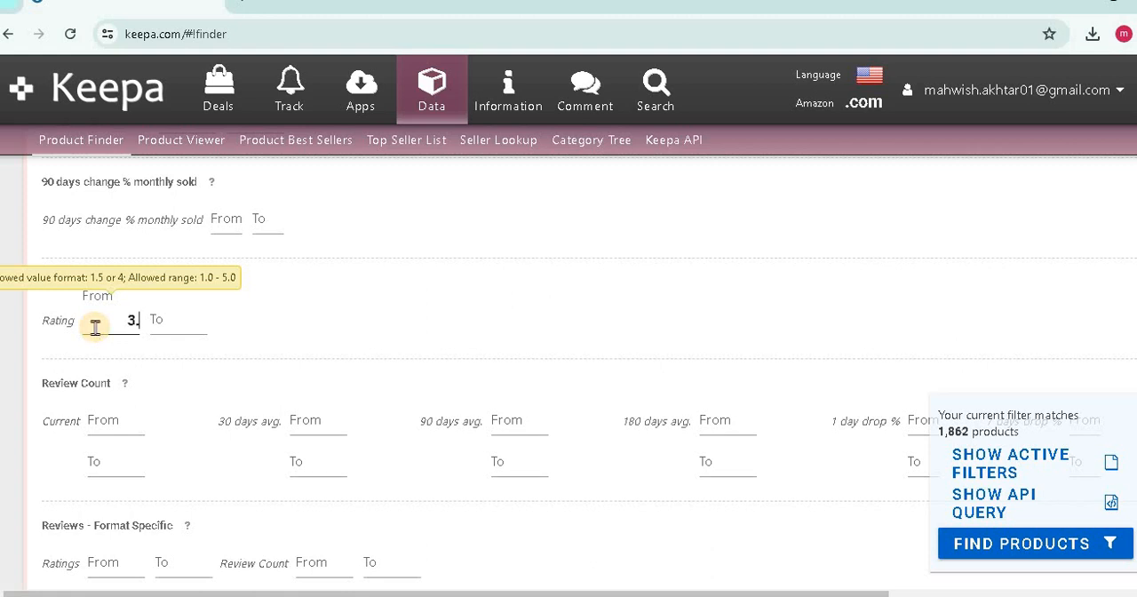
pyautogui.click(424, 287)
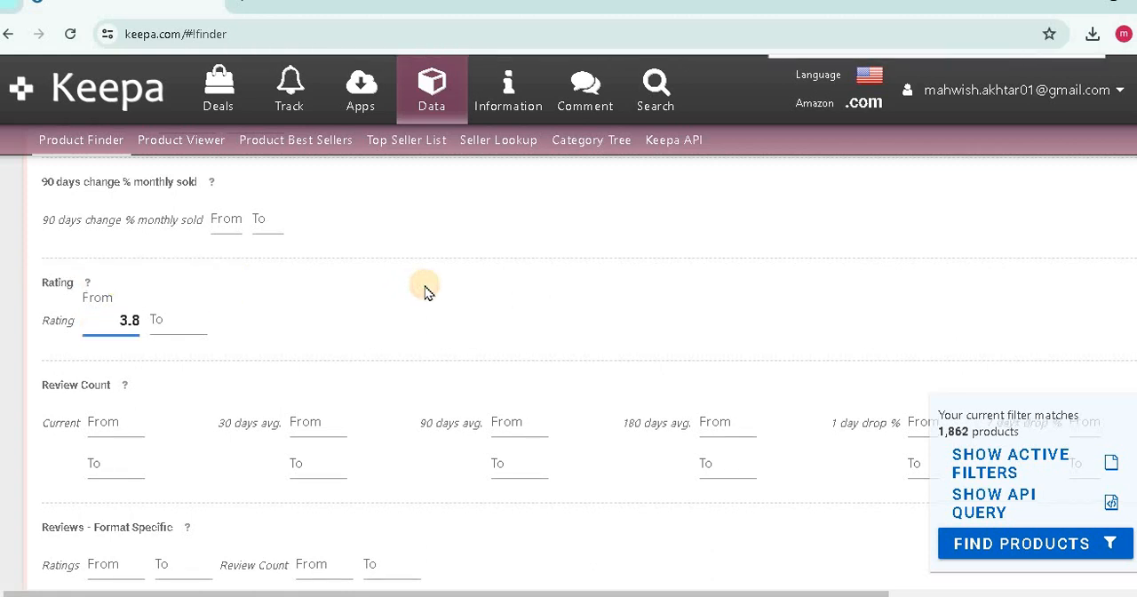
# Set the current Review Count filter to a range from 30 to 400.
pyautogui.scroll(-2, 425, 291)
pyautogui.click(121, 274)
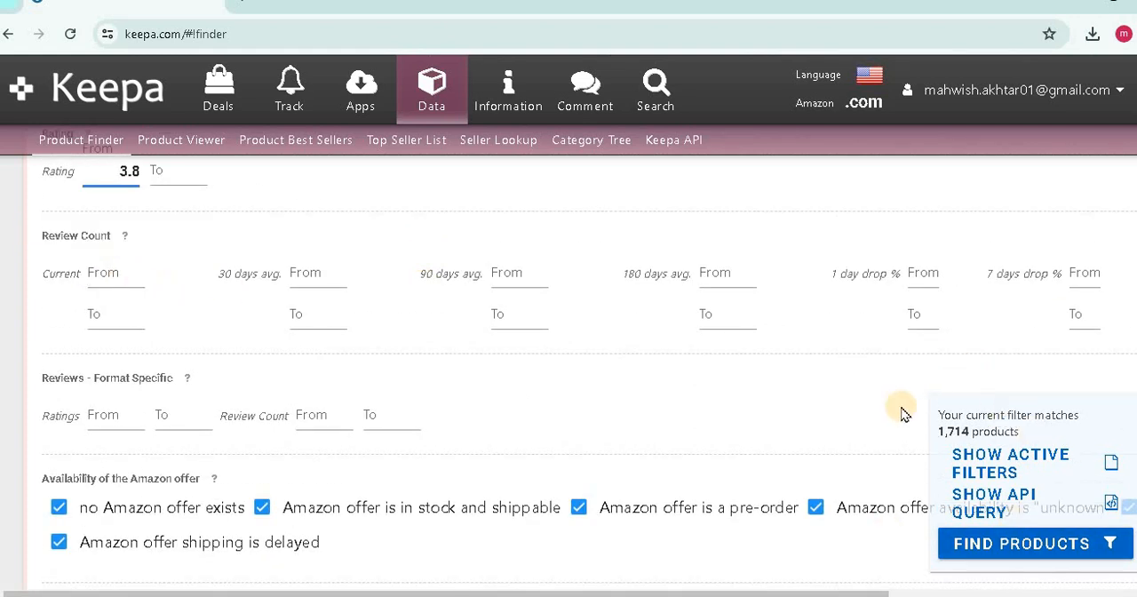
pyautogui.click(122, 273)
pyautogui.click(375, 264)
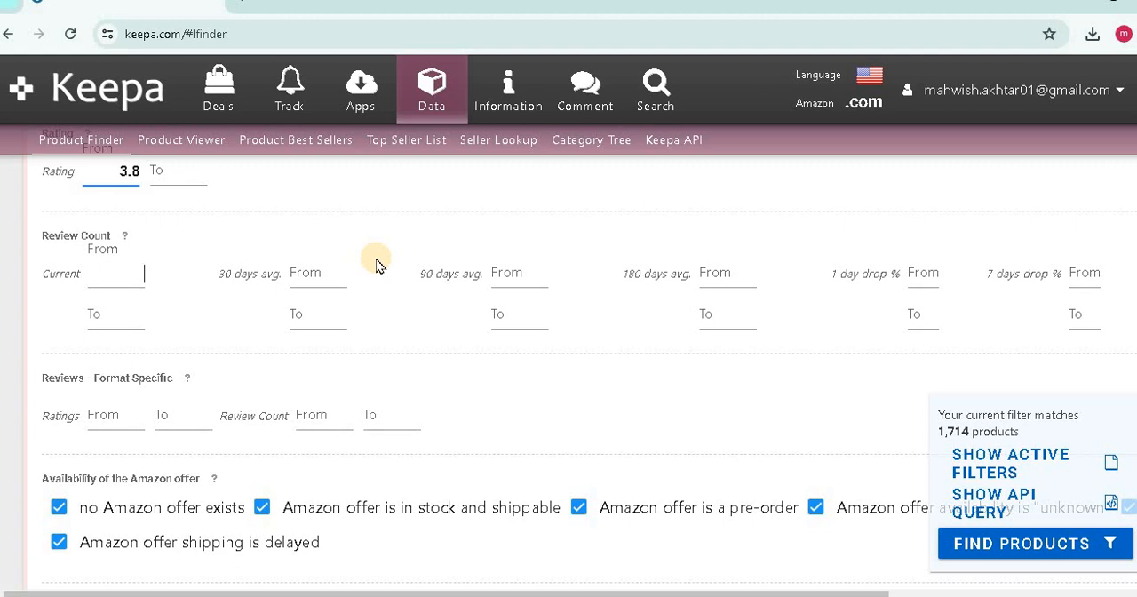
pyautogui.click(118, 311)
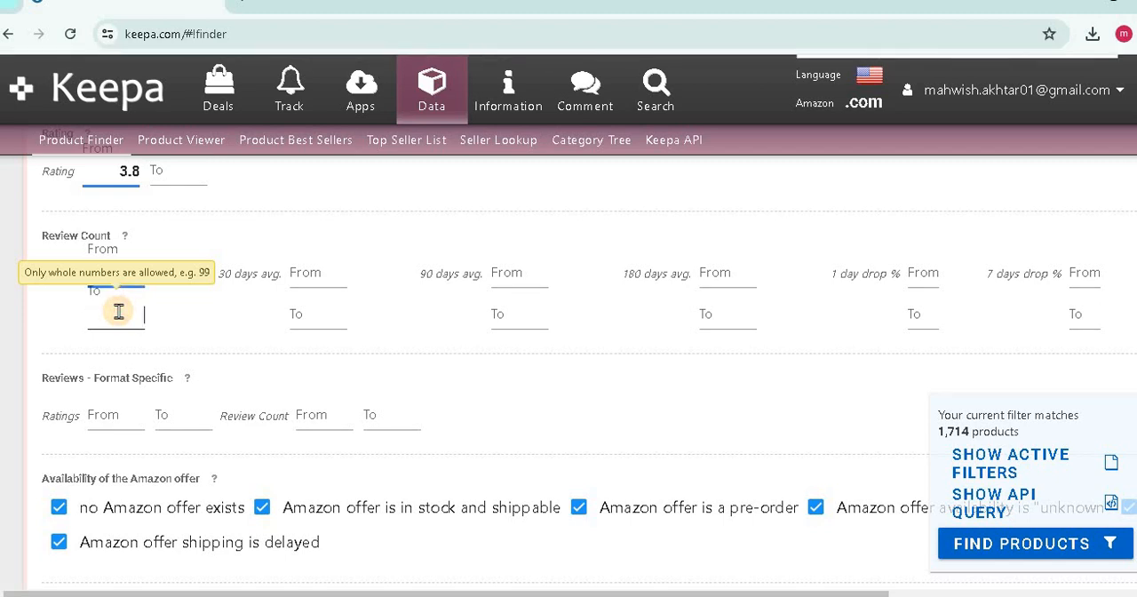
pyautogui.write('400')
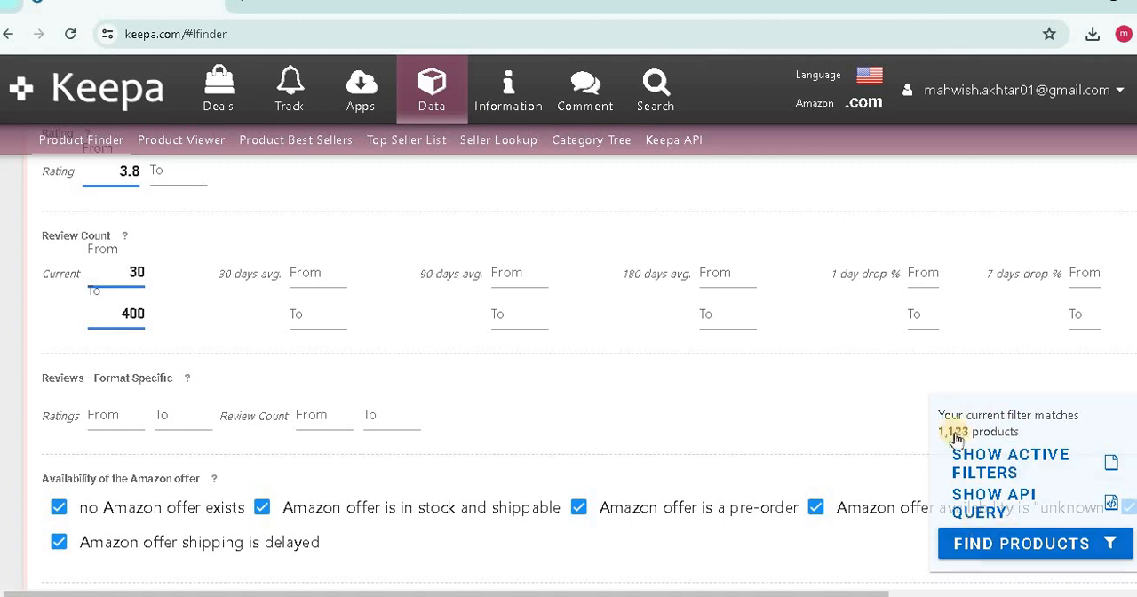
# Exclude the in stock and shippable, pre-order, "unknown" and back-order options from the Availability of the Amazon offer filter.
pyautogui.scroll(-2, 552, 351)
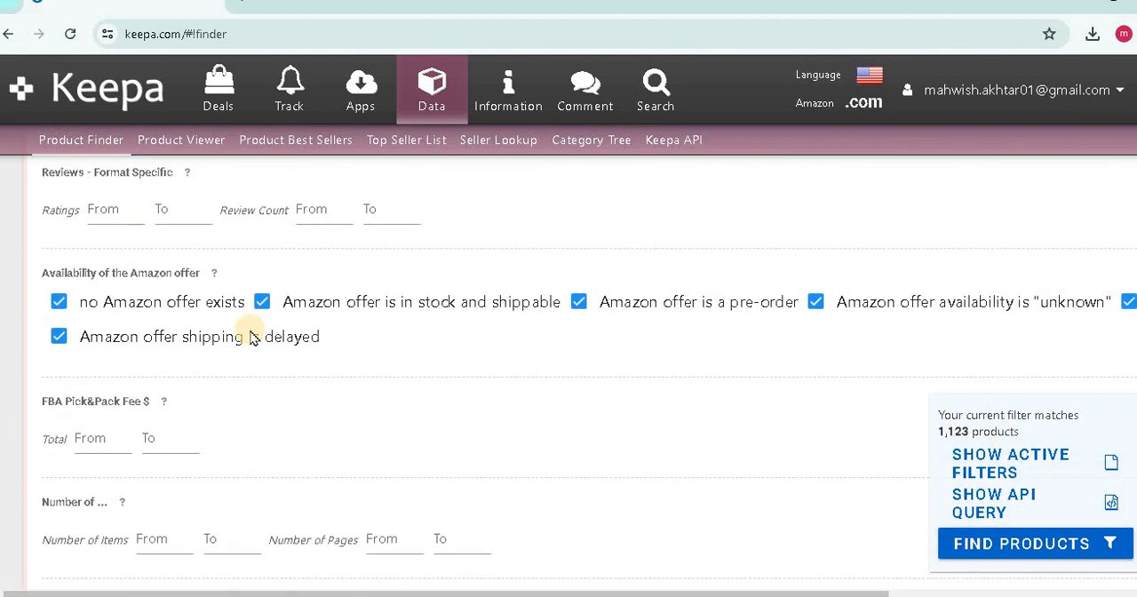
pyautogui.click(263, 304)
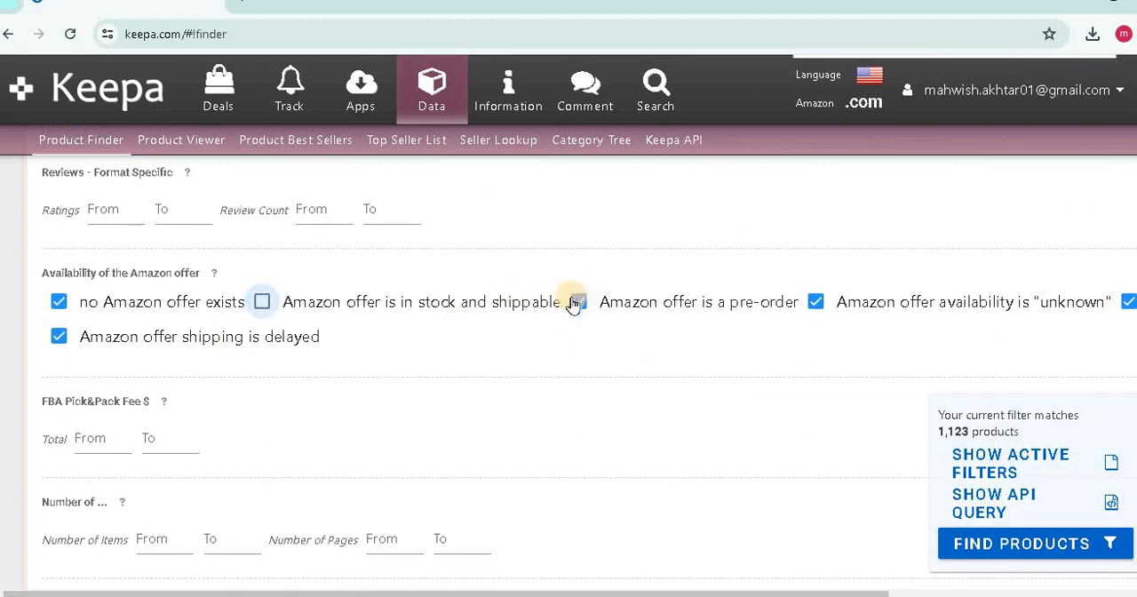
pyautogui.click(579, 302)
pyautogui.click(816, 302)
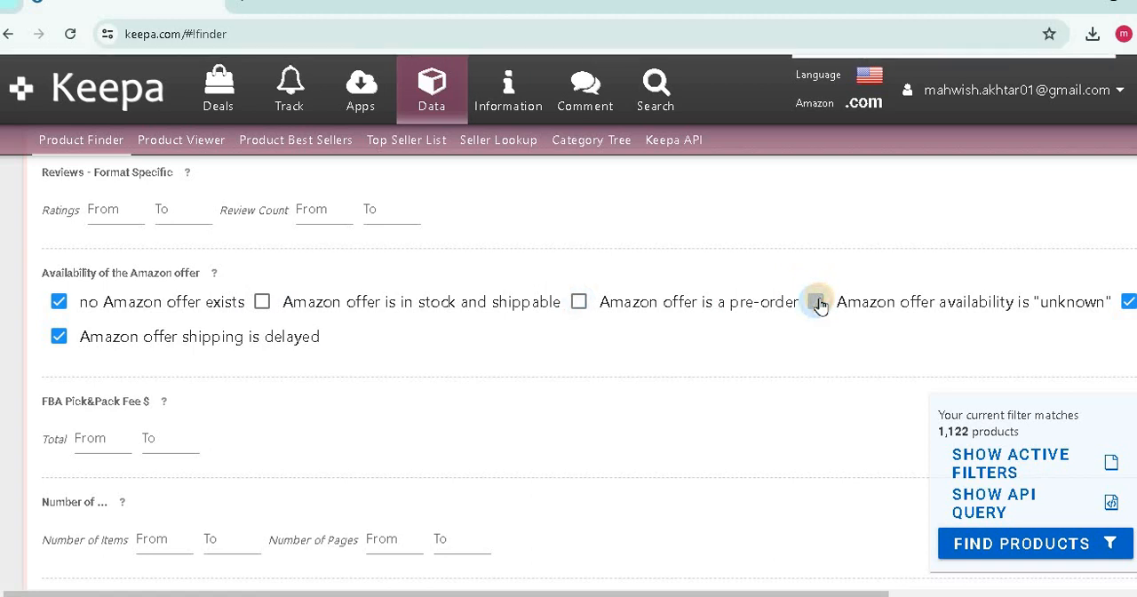
pyautogui.hscroll(3, 819, 303)
pyautogui.hscroll(1, 853, 300)
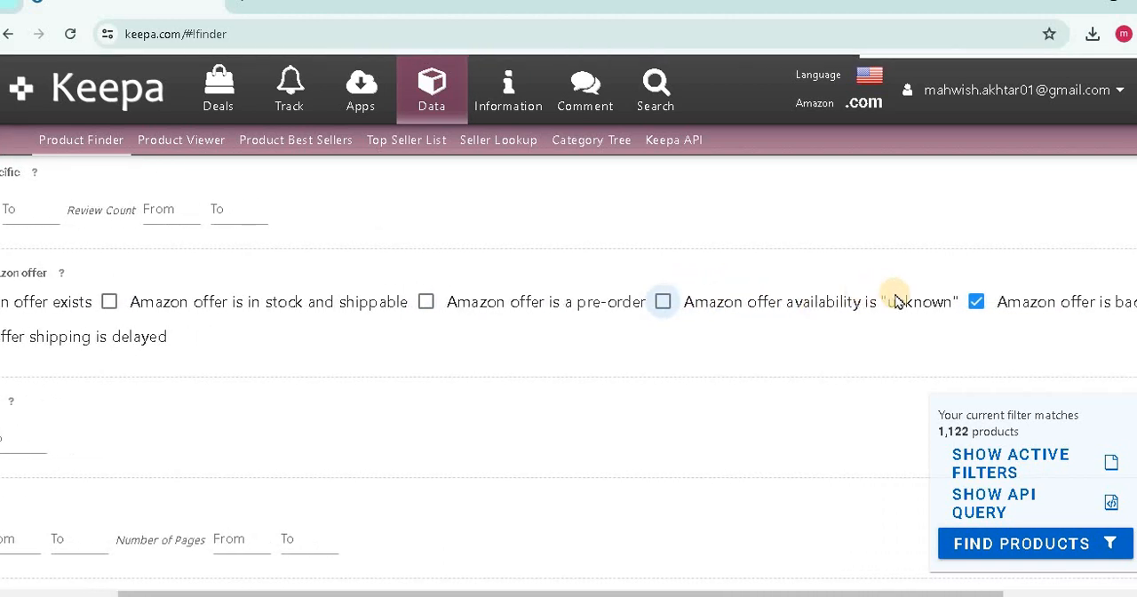
pyautogui.click(976, 303)
# Set the Adult Product, Is heat sensitive and Is HazMat switches to No.
pyautogui.scroll(-2, 708, 356)
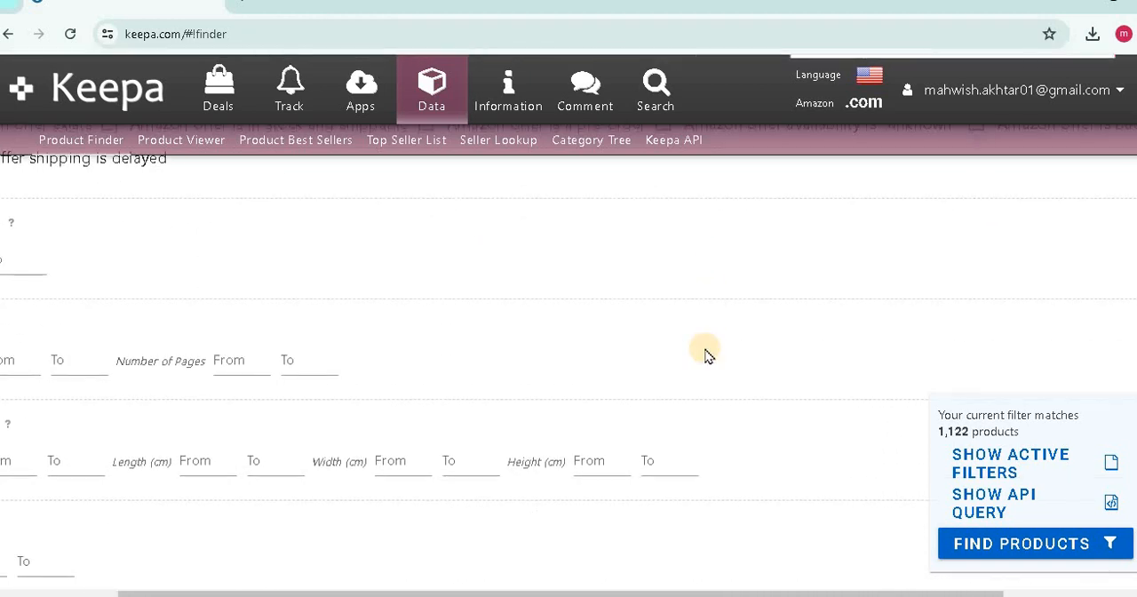
pyautogui.hscroll(-5, 708, 355)
pyautogui.scroll(-8, 708, 355)
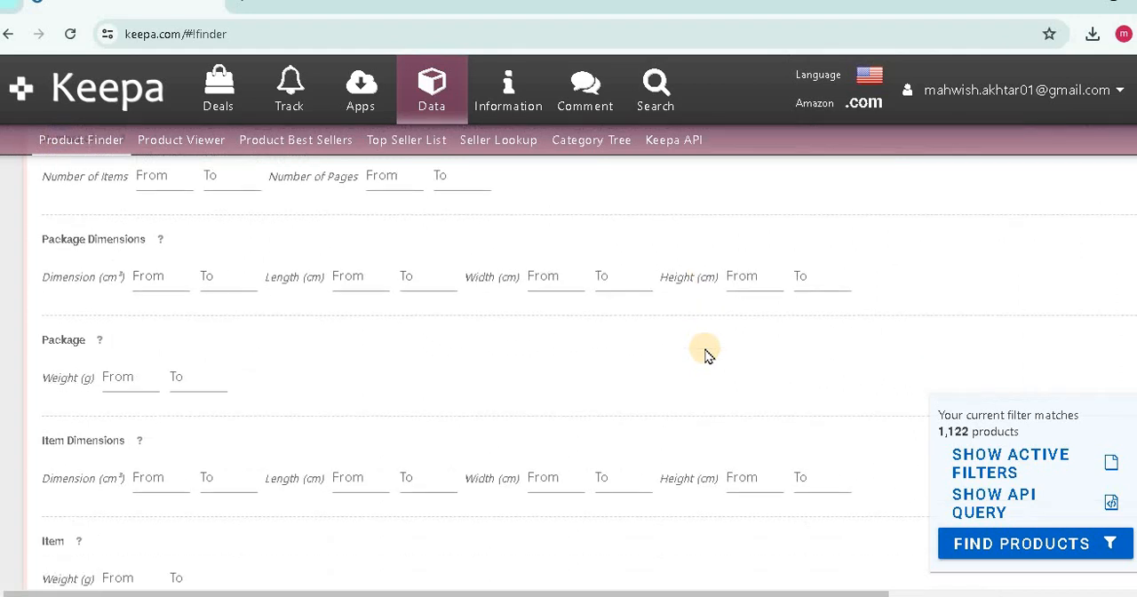
pyautogui.scroll(-1, 708, 356)
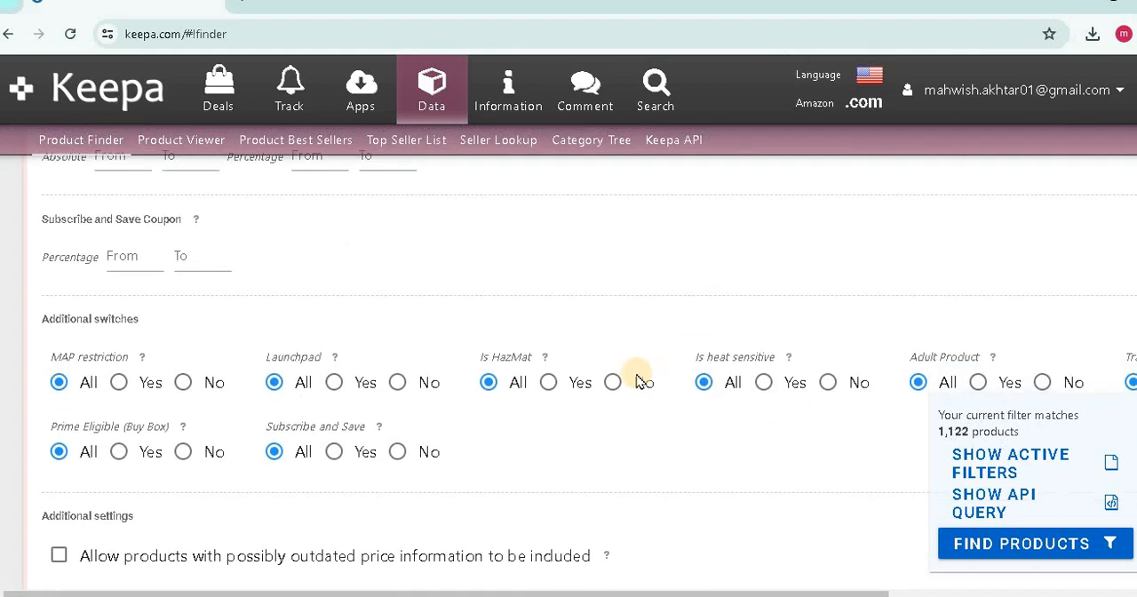
pyautogui.click(1040, 382)
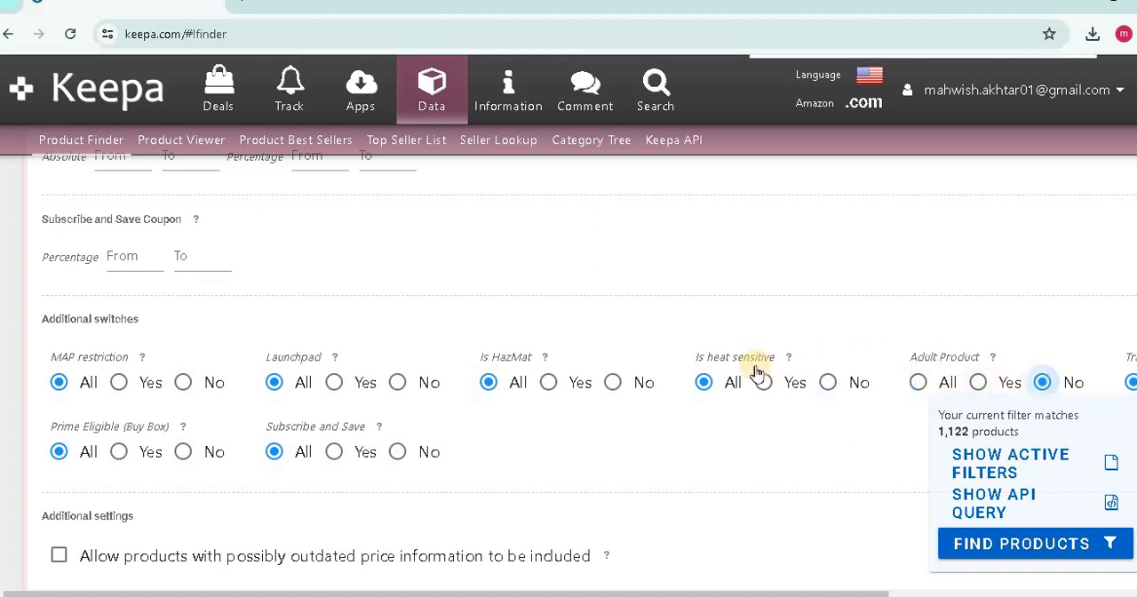
pyautogui.click(827, 384)
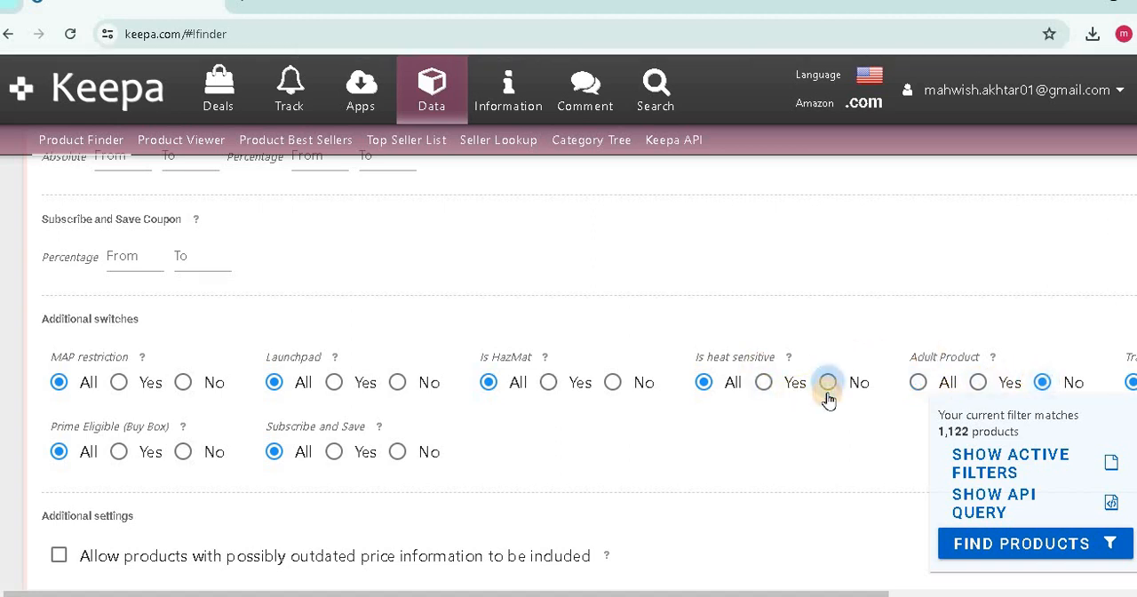
pyautogui.click(621, 389)
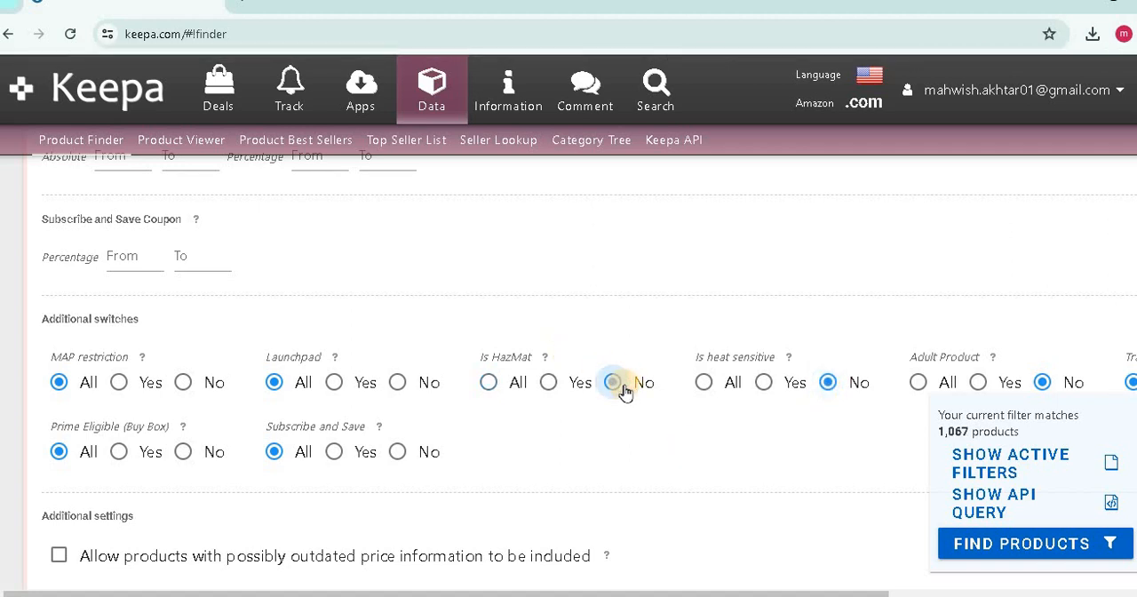
pyautogui.hscroll(3, 624, 391)
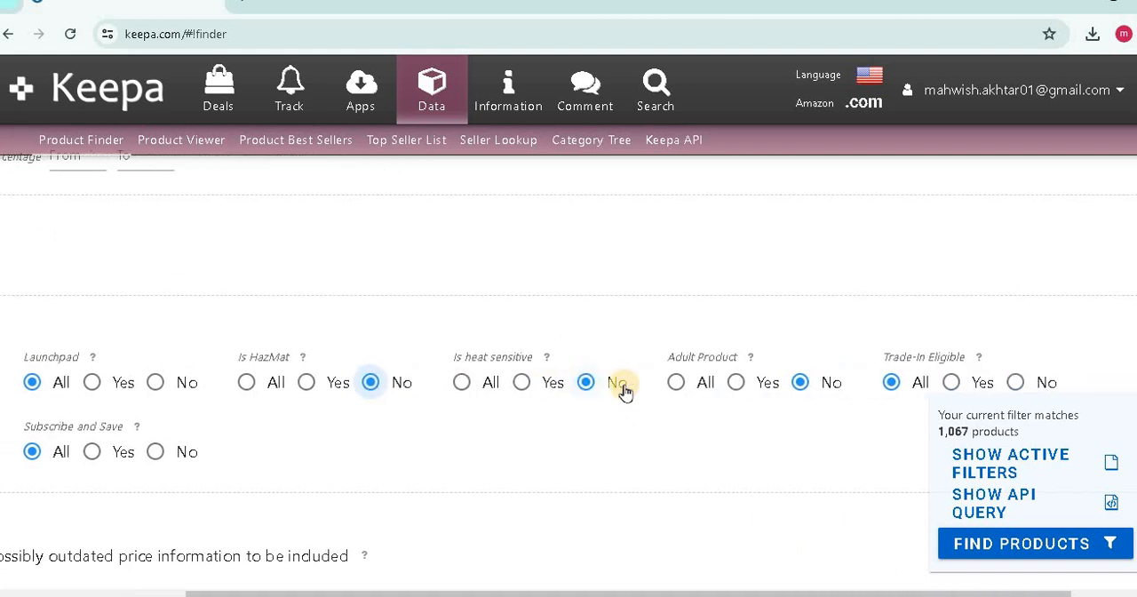
pyautogui.hscroll(-3, 625, 390)
# Find the products matching the filters and set the results table to show 2000 rows.
pyautogui.click(976, 548)
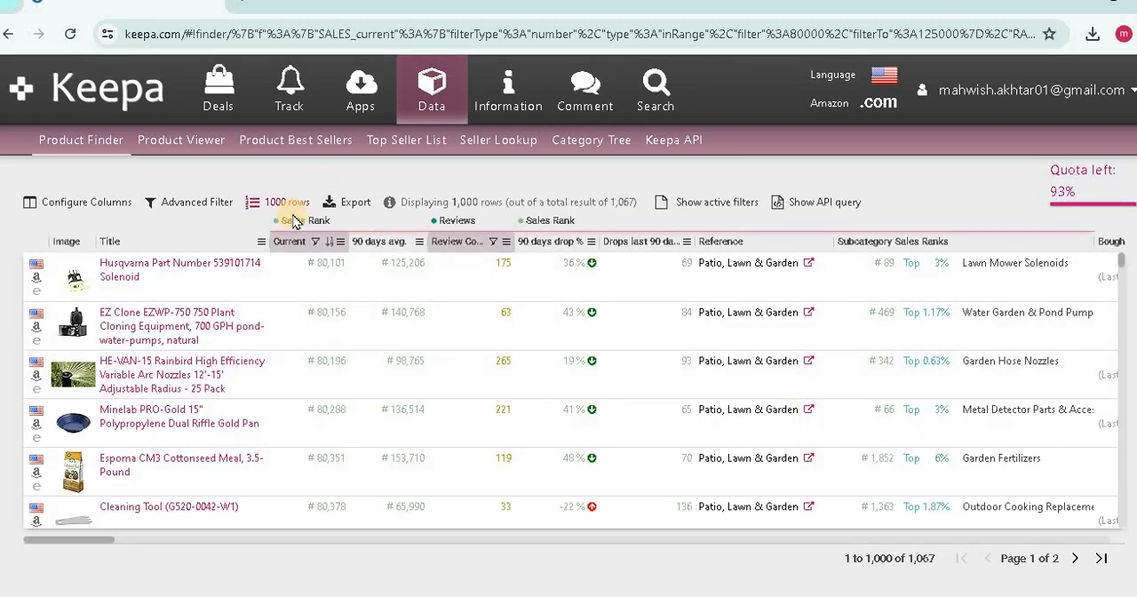
pyautogui.click(287, 207)
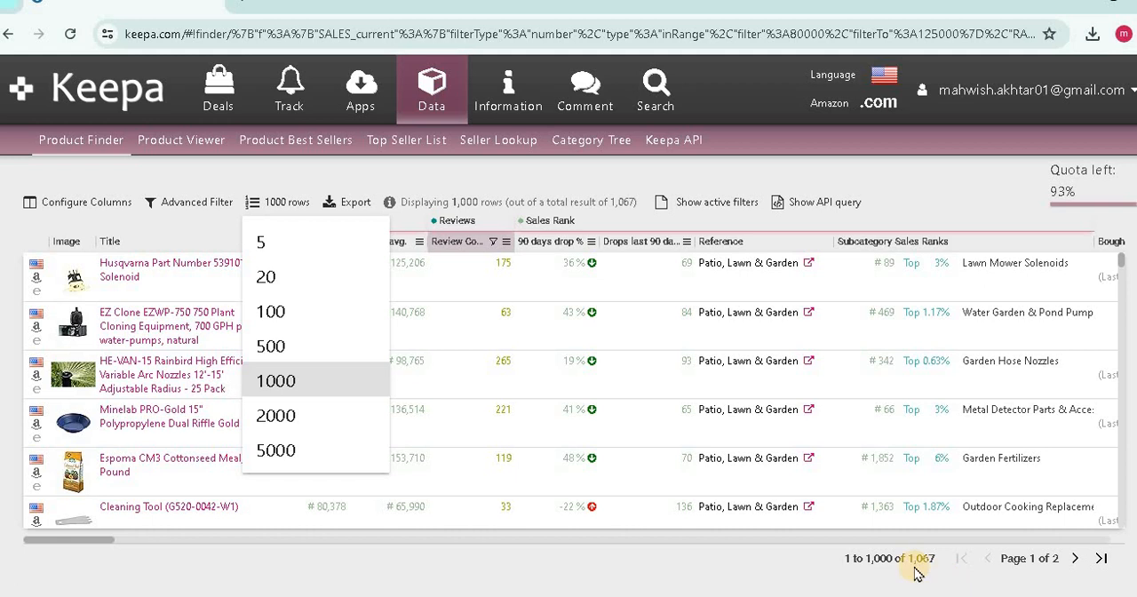
pyautogui.click(326, 428)
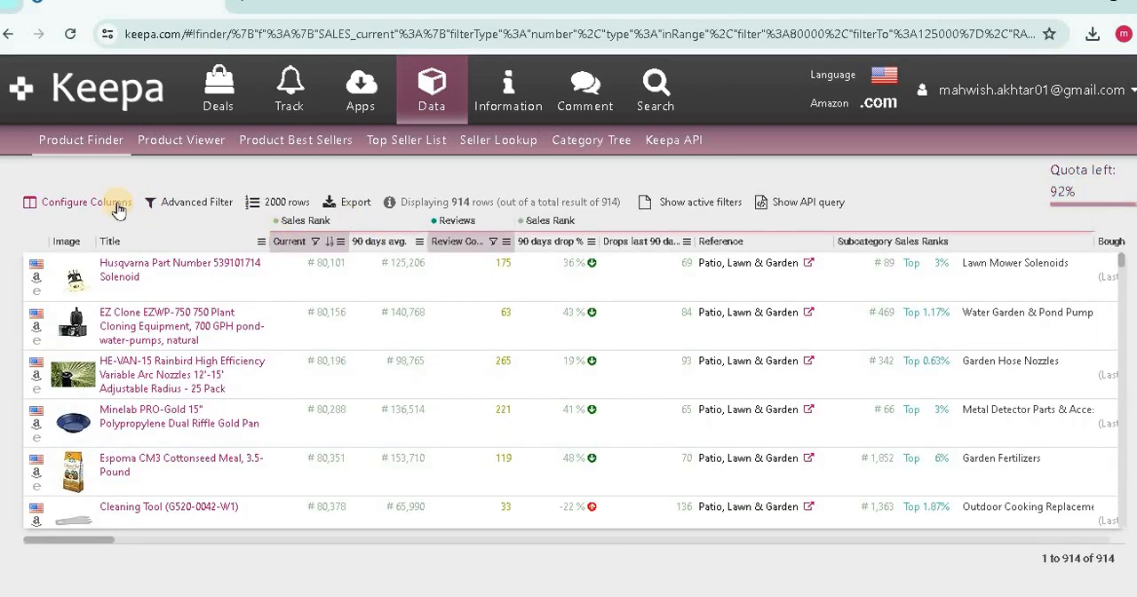
# Hide the Amazon 90 days avg., 90 days drop % and 90 days OOS columns in the results table.
pyautogui.hscroll(8, 839, 413)
pyautogui.hscroll(-6, 107, 232)
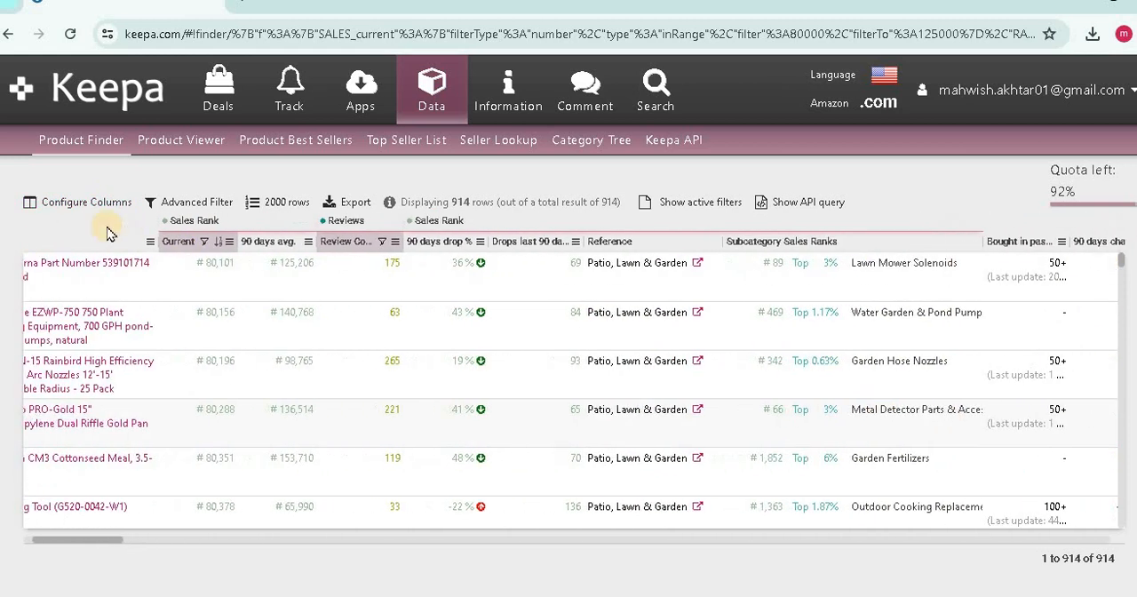
pyautogui.click(101, 203)
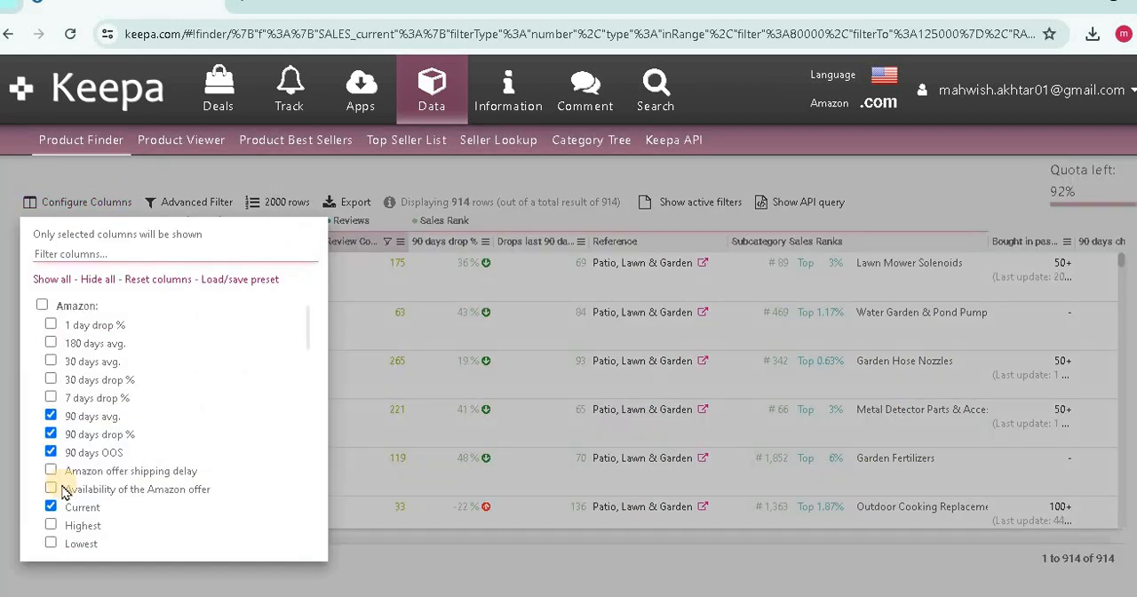
pyautogui.click(51, 416)
pyautogui.click(51, 434)
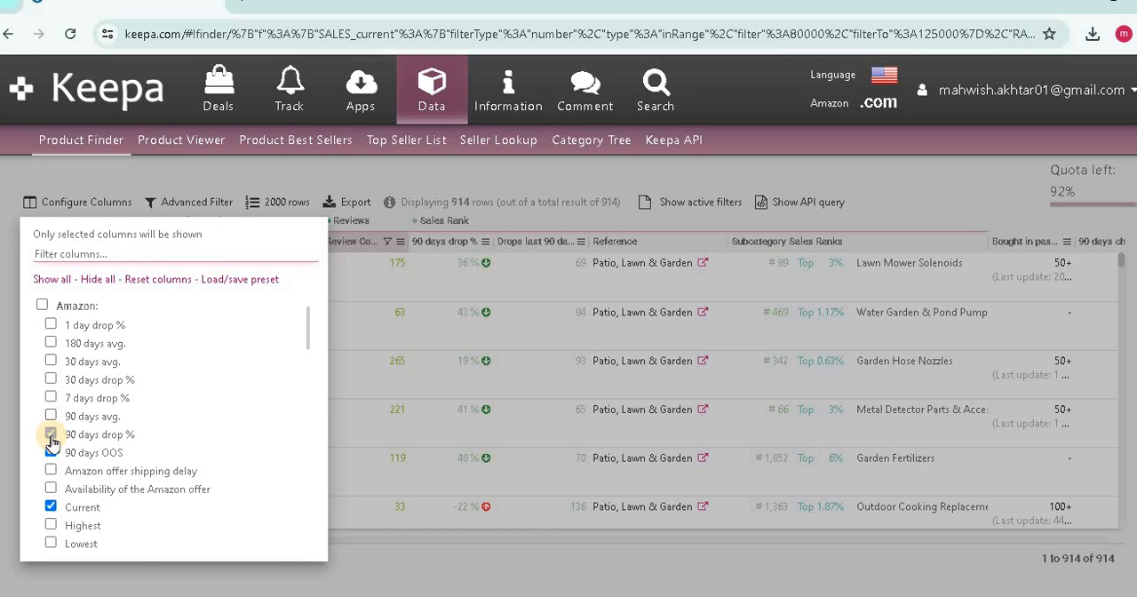
pyautogui.click(51, 453)
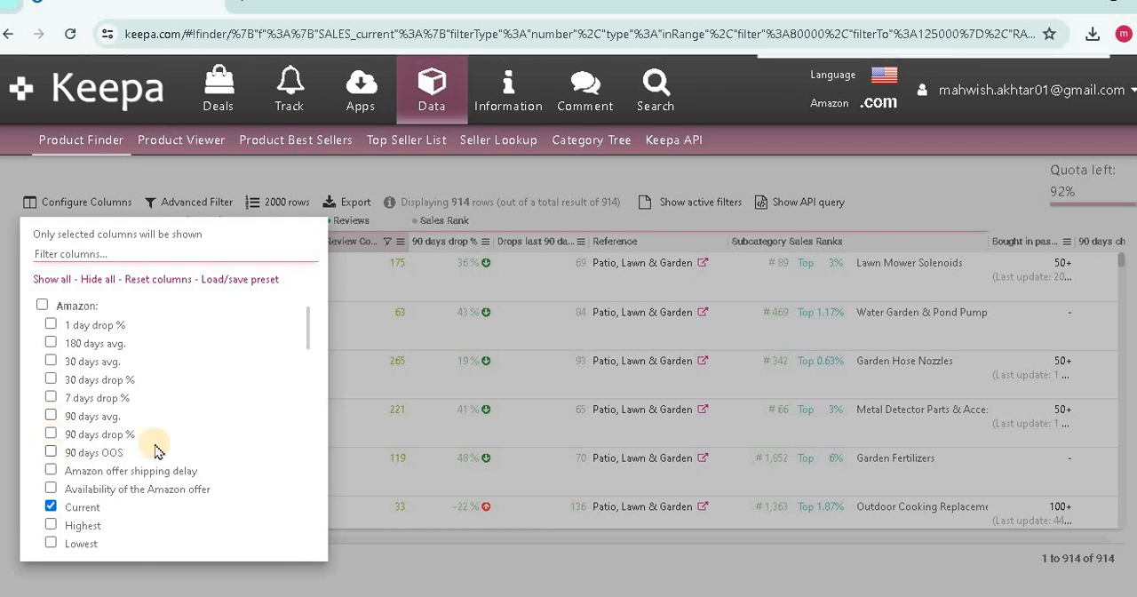
pyautogui.scroll(-5, 154, 449)
pyautogui.scroll(2, 155, 449)
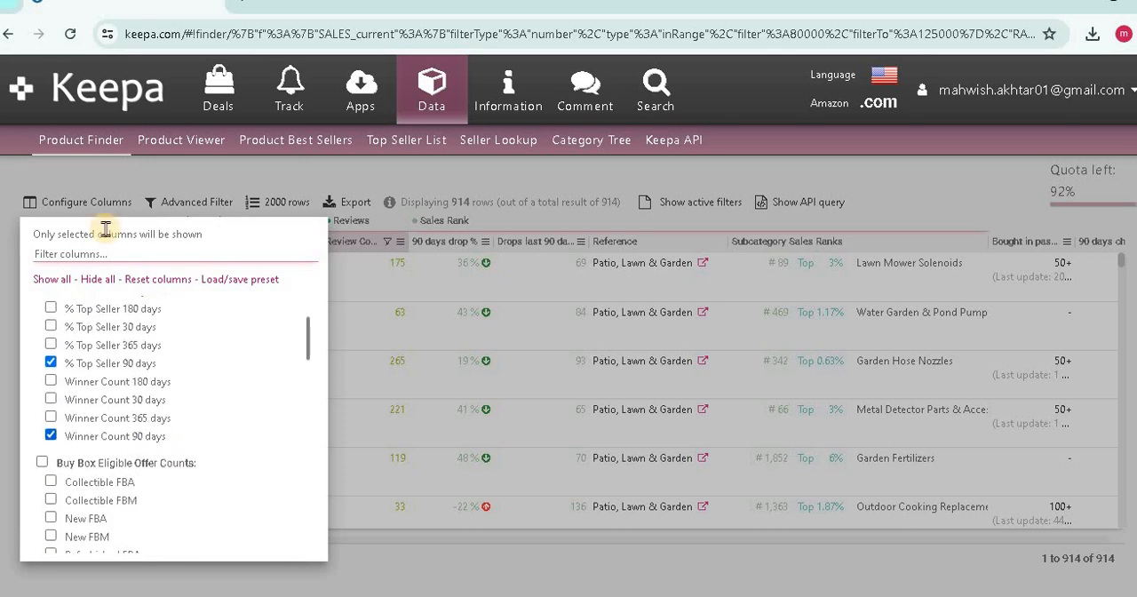
pyautogui.click(101, 185)
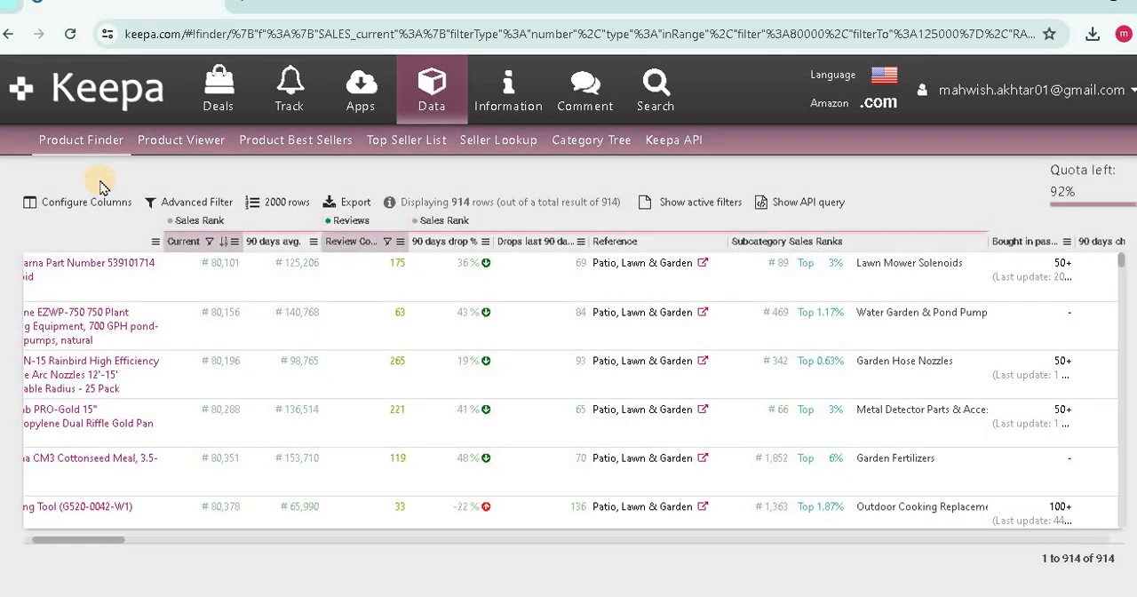
# Export all active columns of the results table in Excel (.xlsx) format and open the exported file in the spreadsheet program.
pyautogui.hscroll(-2, 845, 367)
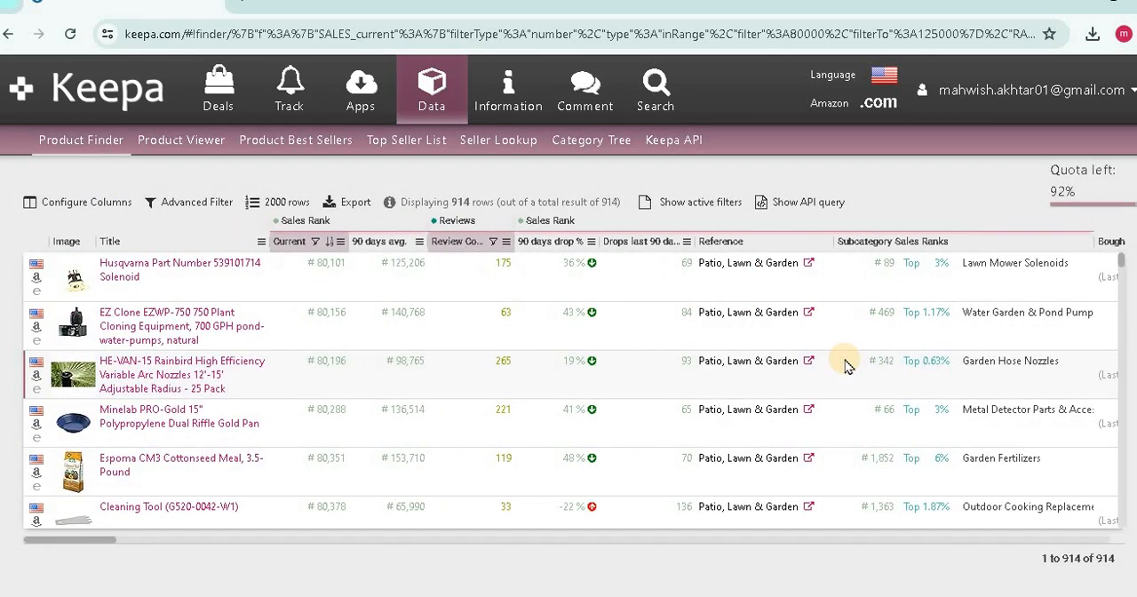
pyautogui.hscroll(5, 846, 367)
pyautogui.hscroll(-3, 845, 366)
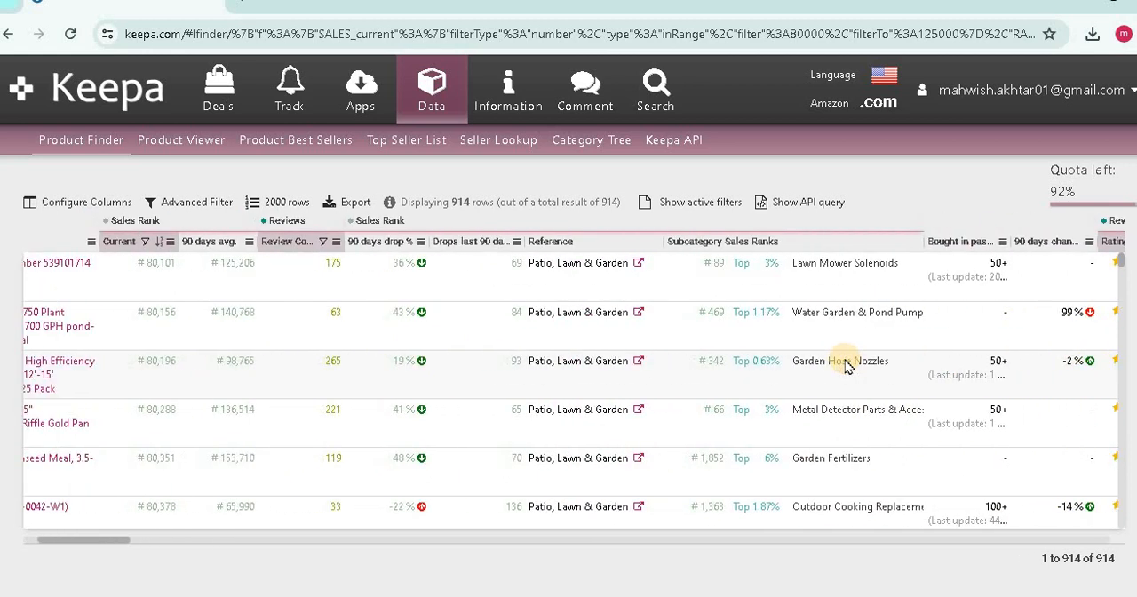
pyautogui.hscroll(-3, 846, 367)
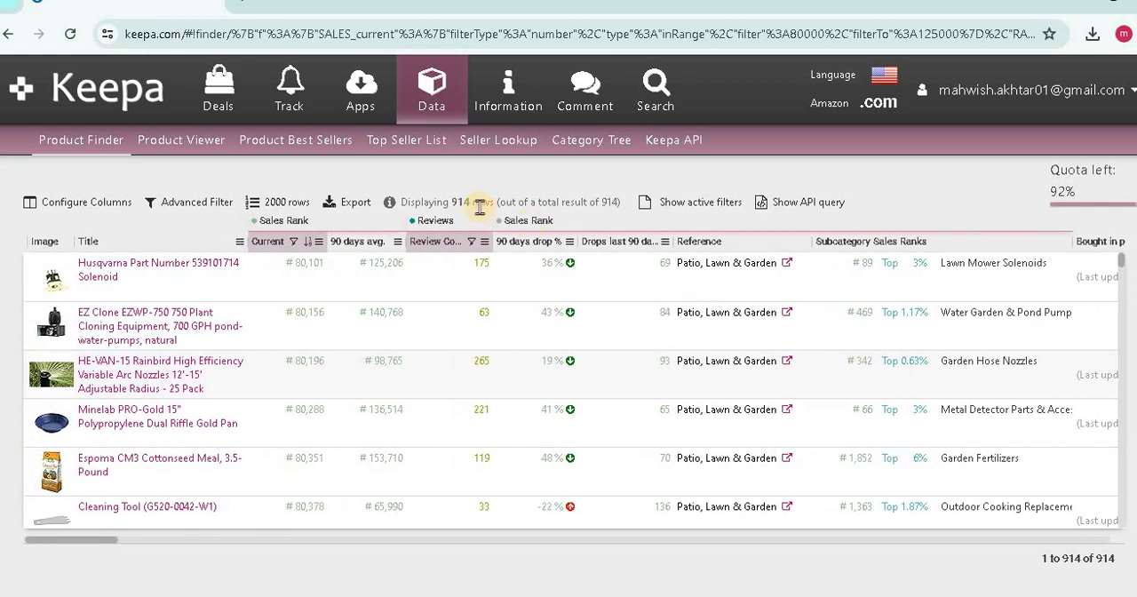
pyautogui.click(355, 203)
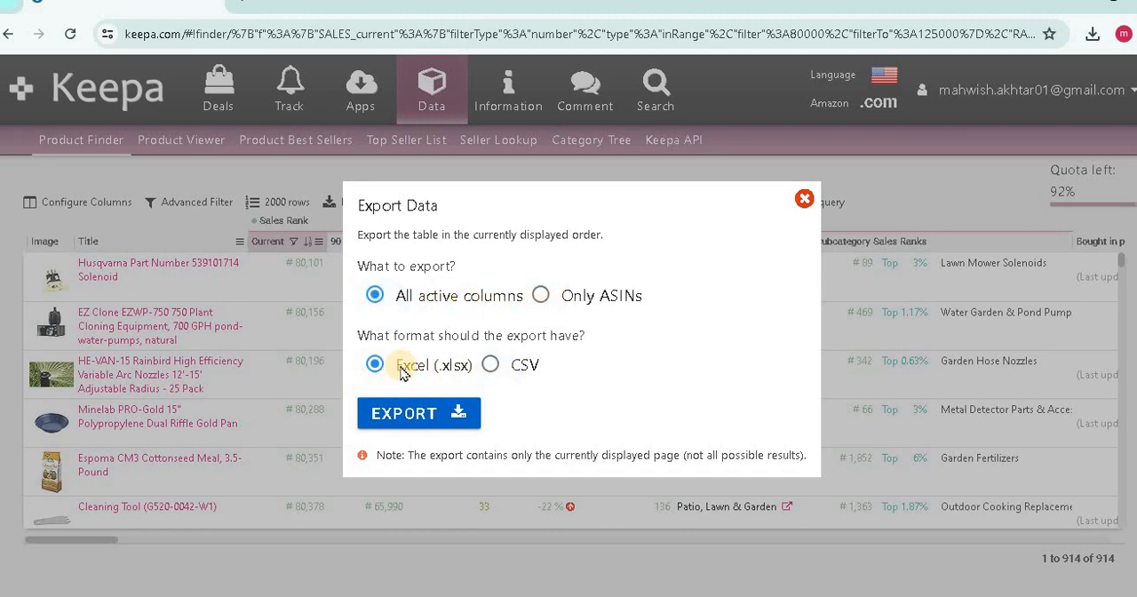
pyautogui.click(407, 418)
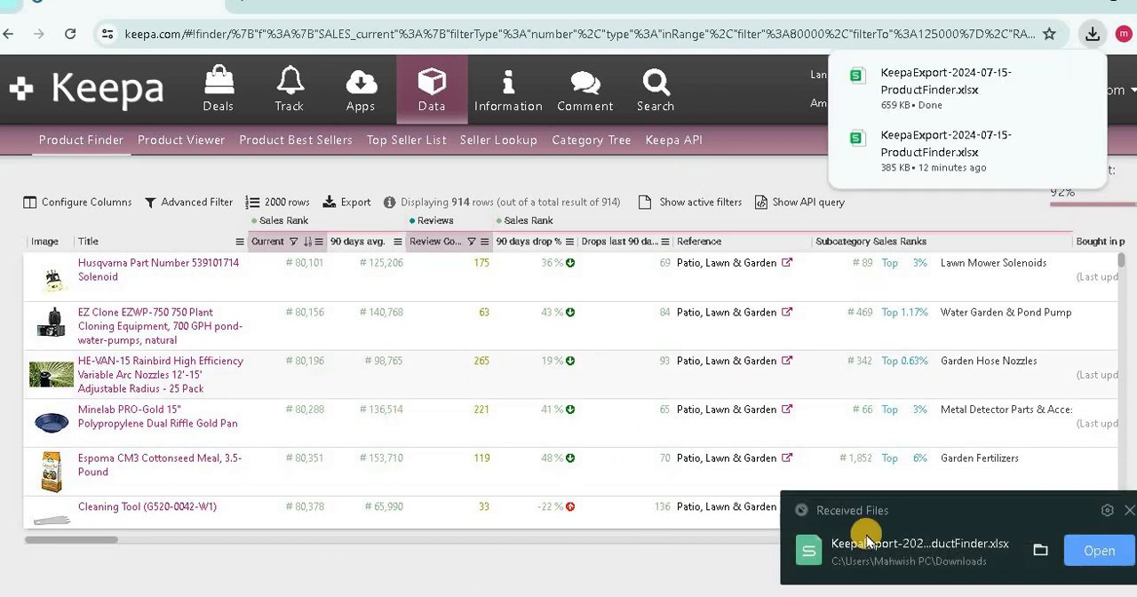
pyautogui.click(1097, 551)
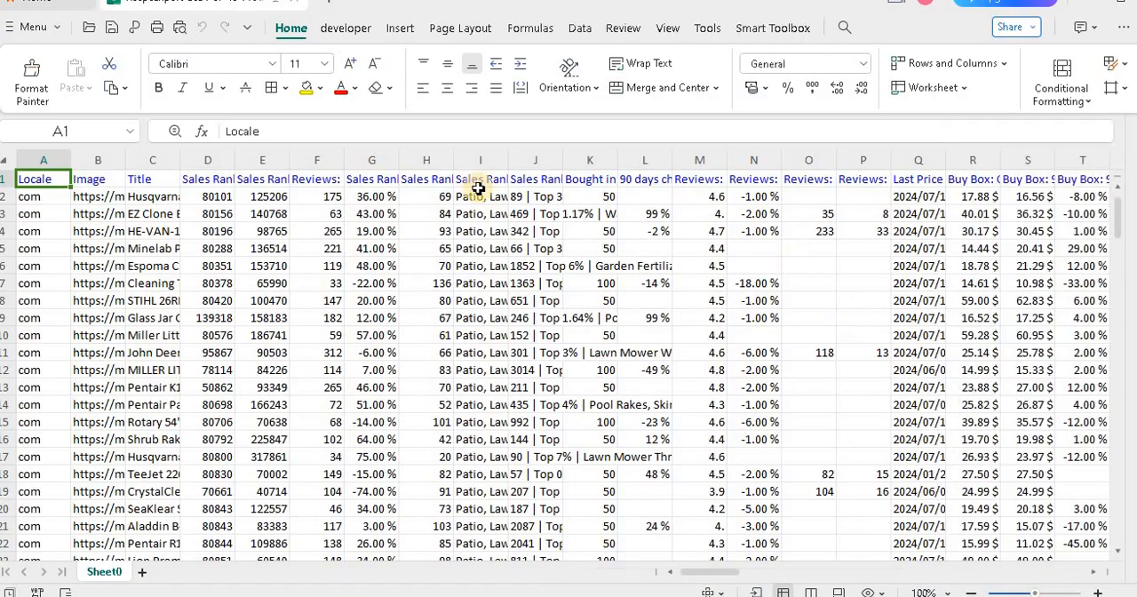
# Look through the exported columns and their headers to locate the Buy Box Seller column.
pyautogui.hscroll(15, 510, 242)
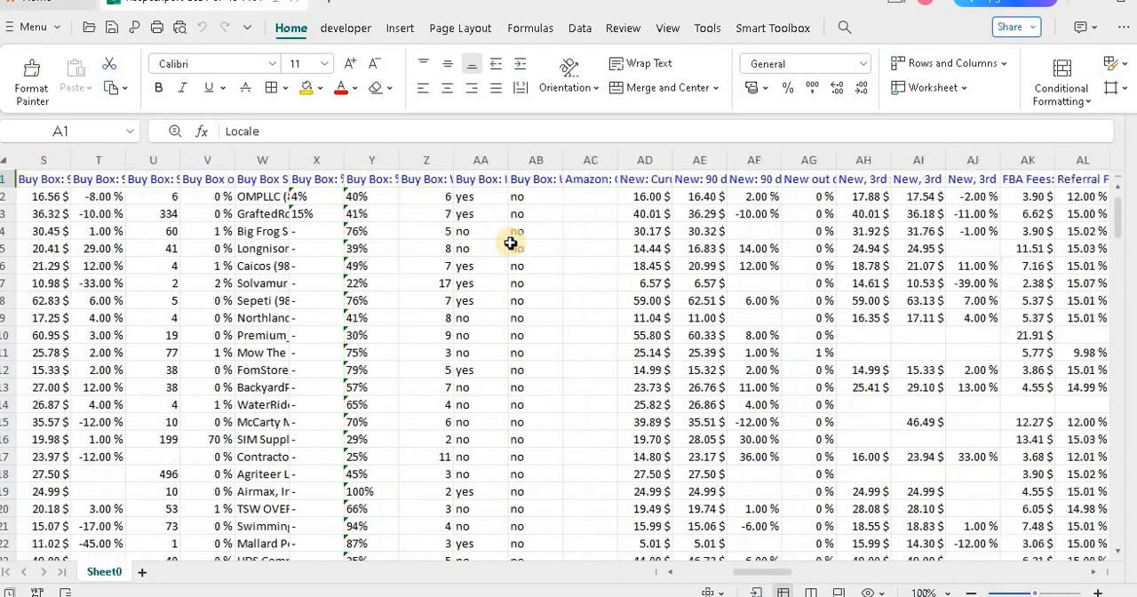
pyautogui.hscroll(9, 511, 243)
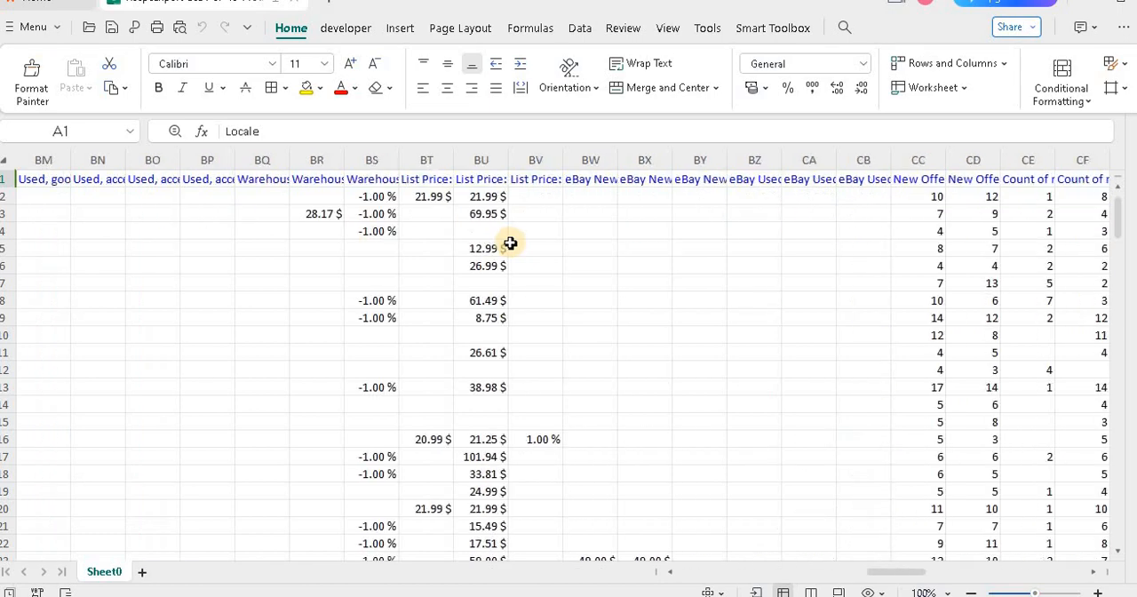
pyautogui.hscroll(2, 511, 242)
pyautogui.hscroll(-20, 511, 243)
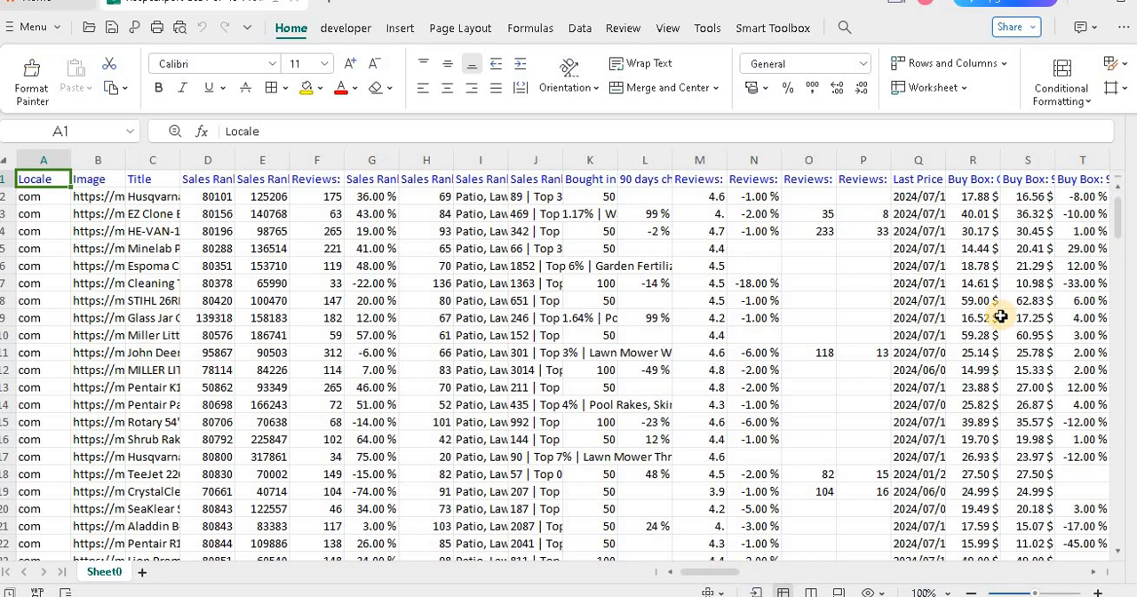
pyautogui.hscroll(1, 1000, 316)
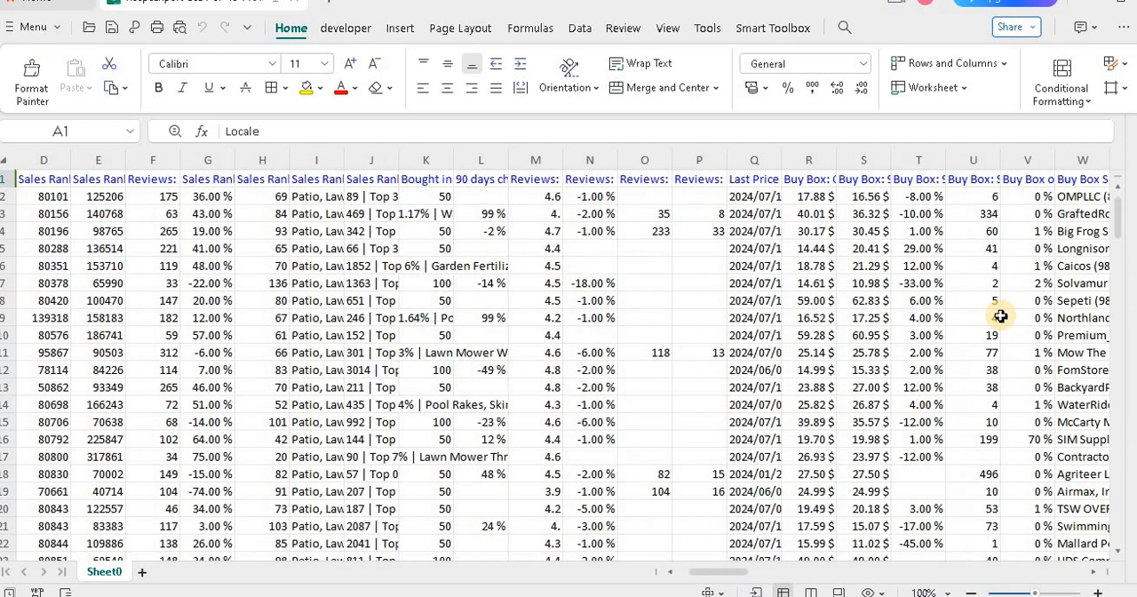
pyautogui.hscroll(2, 1000, 316)
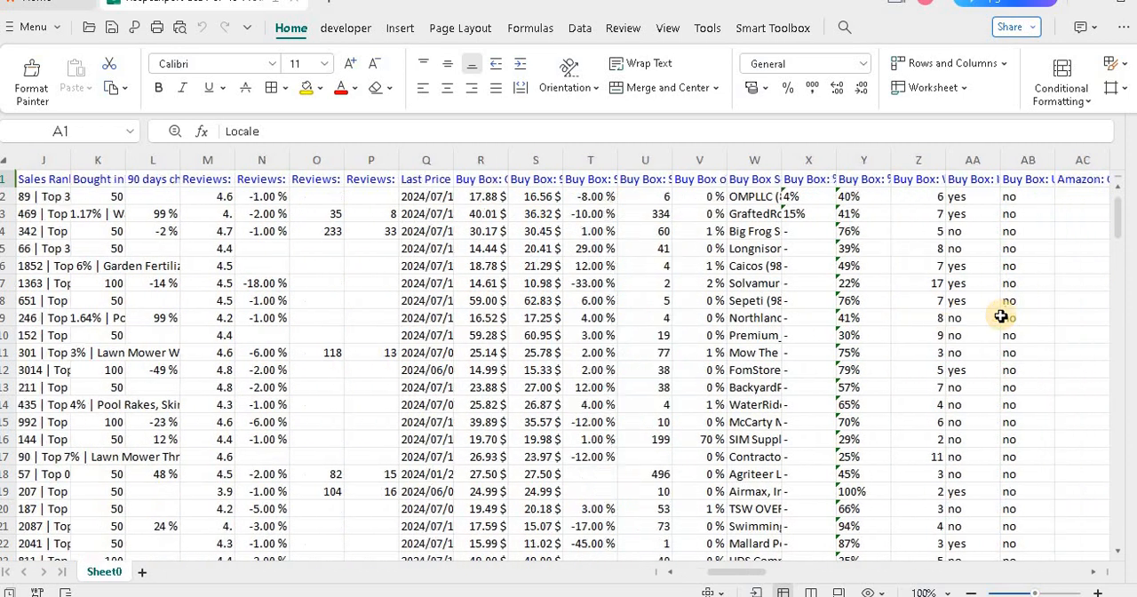
pyautogui.click(648, 179)
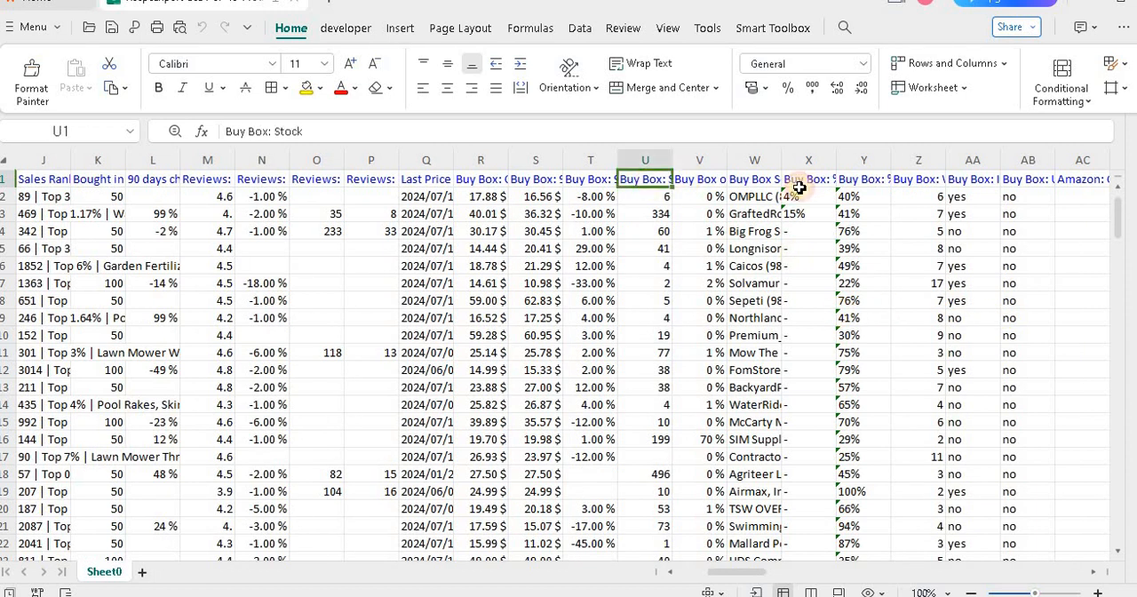
pyautogui.click(774, 214)
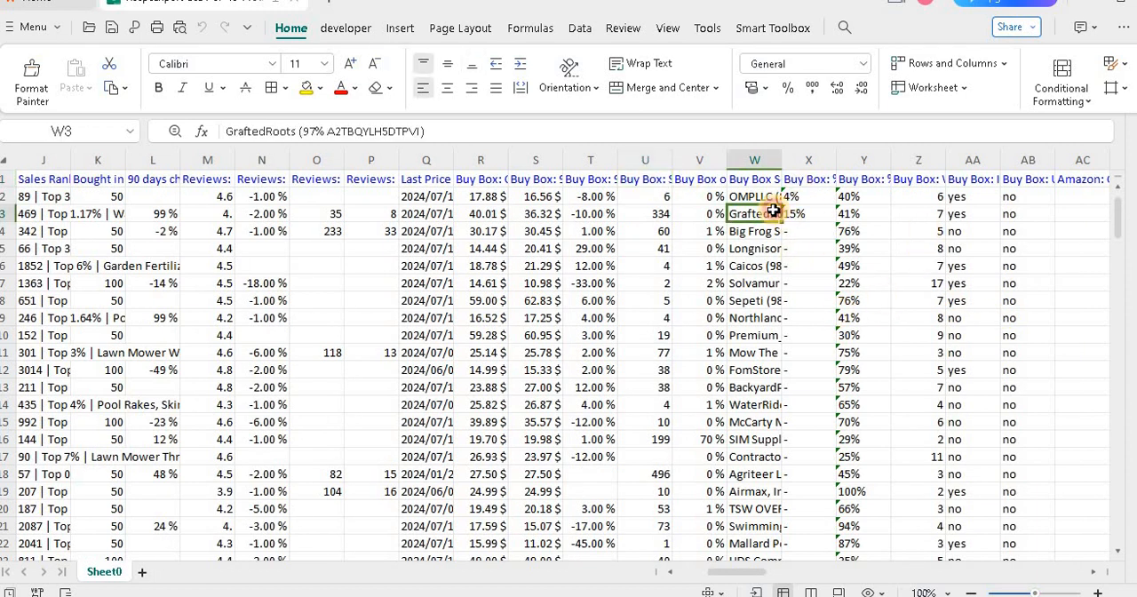
pyautogui.click(769, 299)
pyautogui.click(762, 177)
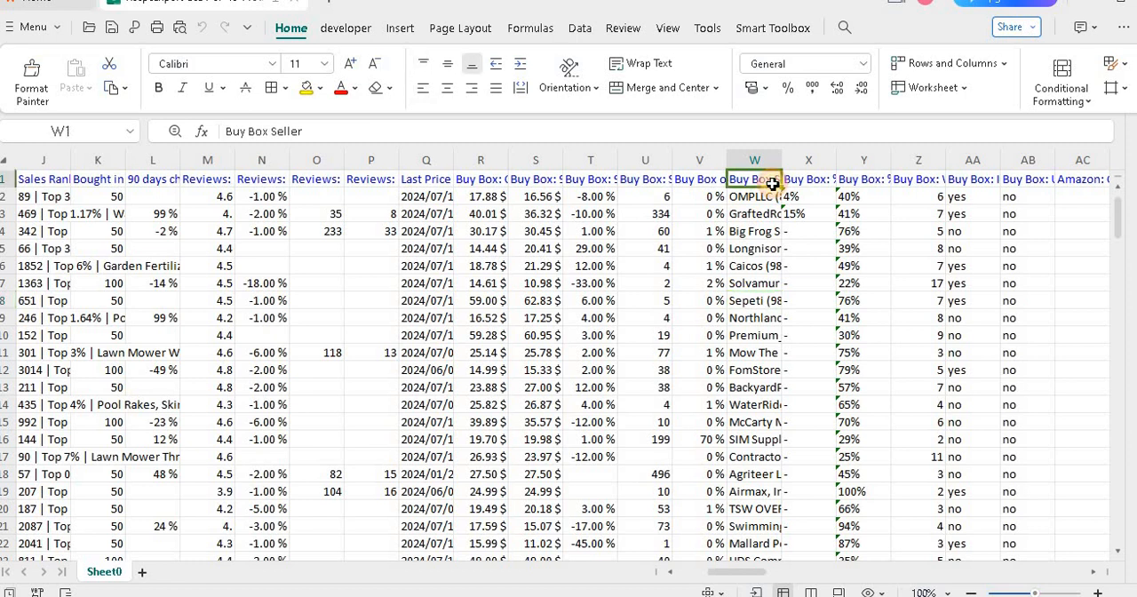
# Move the Buy Box Seller column in front of the "Sales Rank: 90 days drop %" column and widen it.
pyautogui.click(760, 157)
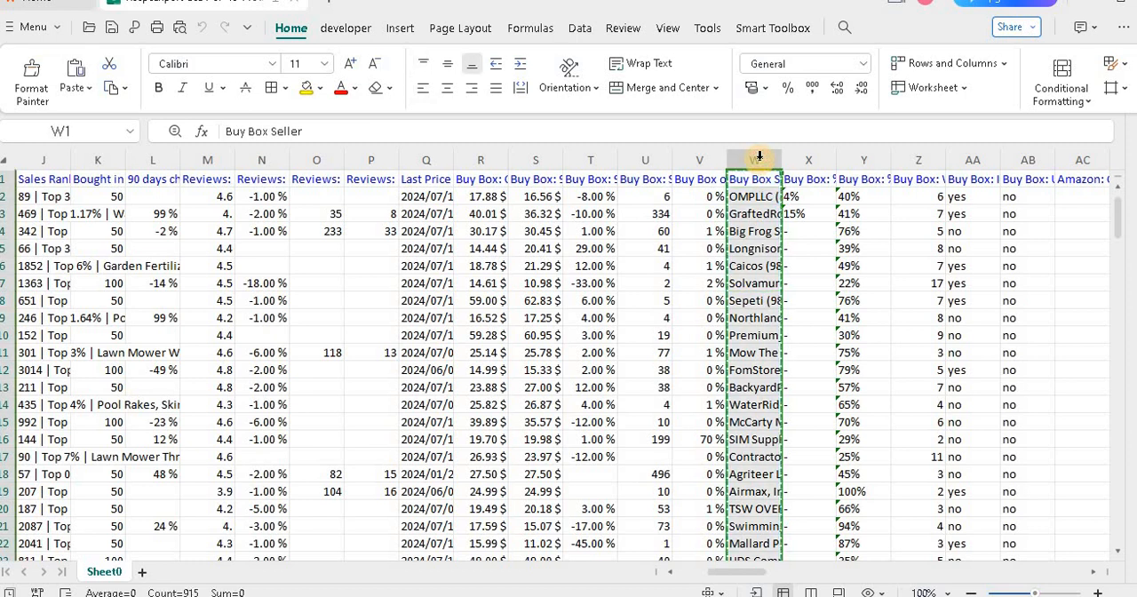
pyautogui.hscroll(-3, 446, 229)
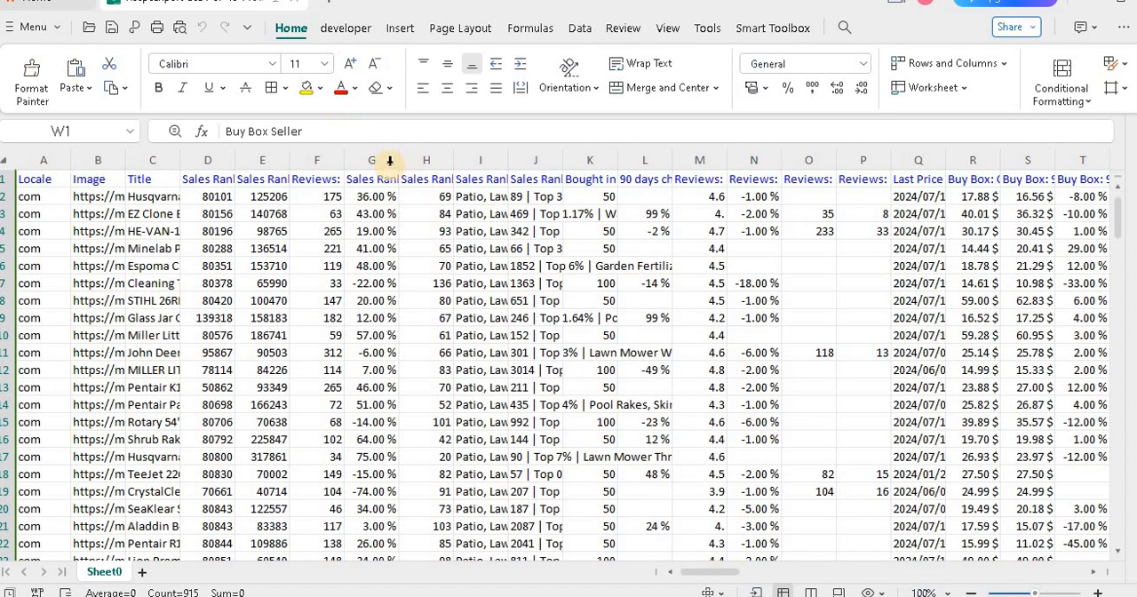
pyautogui.click(390, 160)
pyautogui.rightClick(389, 161)
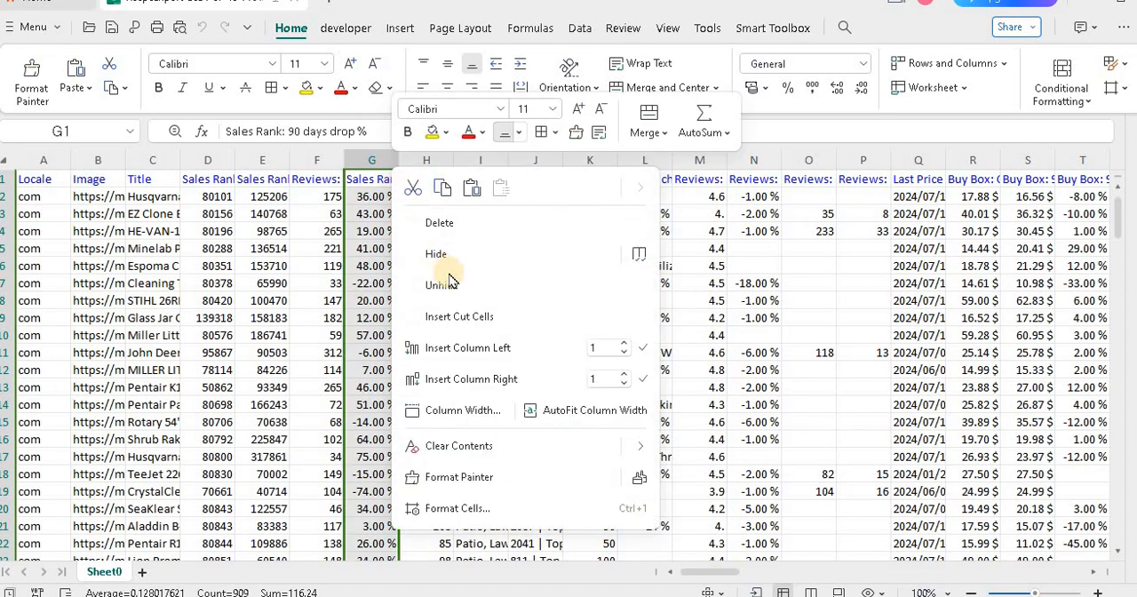
pyautogui.click(485, 318)
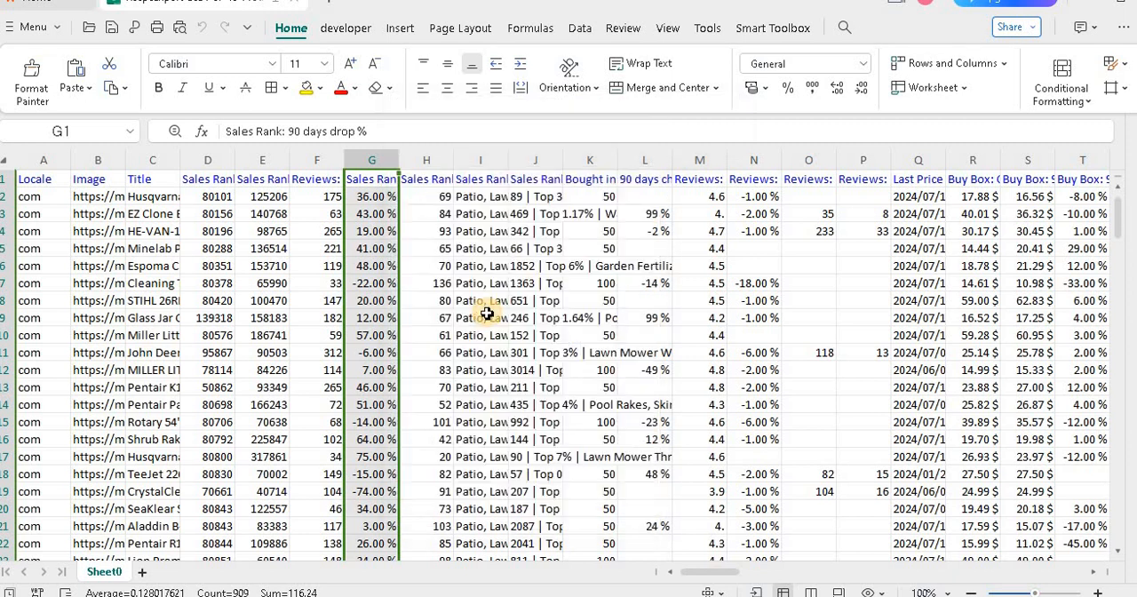
pyautogui.moveTo(402, 159); pyautogui.dragTo(447, 167)
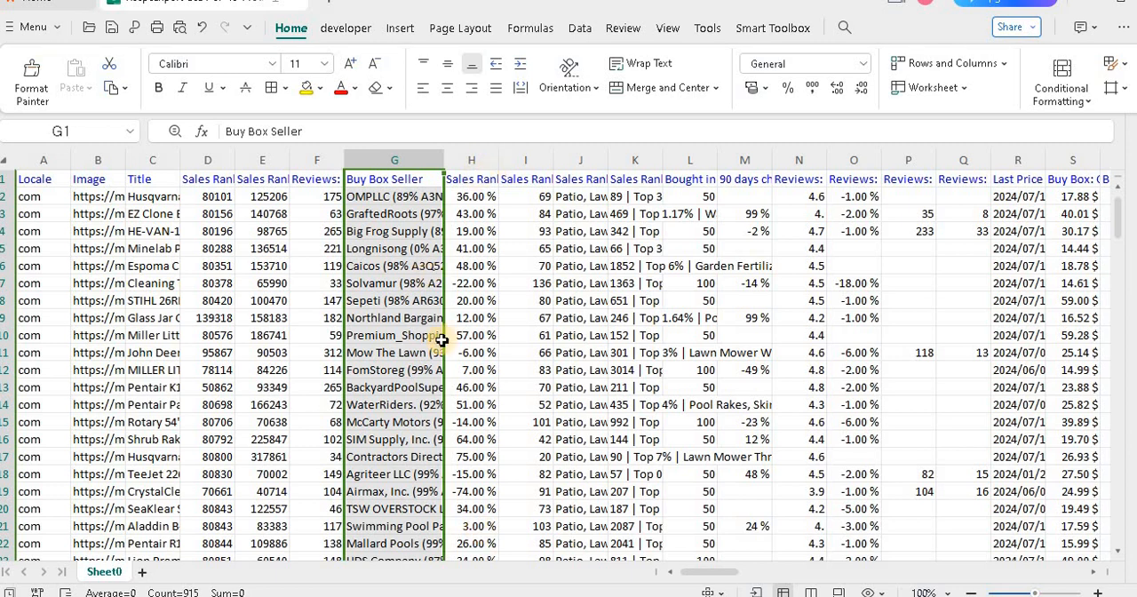
# Cut the adjacent Manufacturer and Brand columns (CW and CX).
pyautogui.hscroll(10, 668, 457)
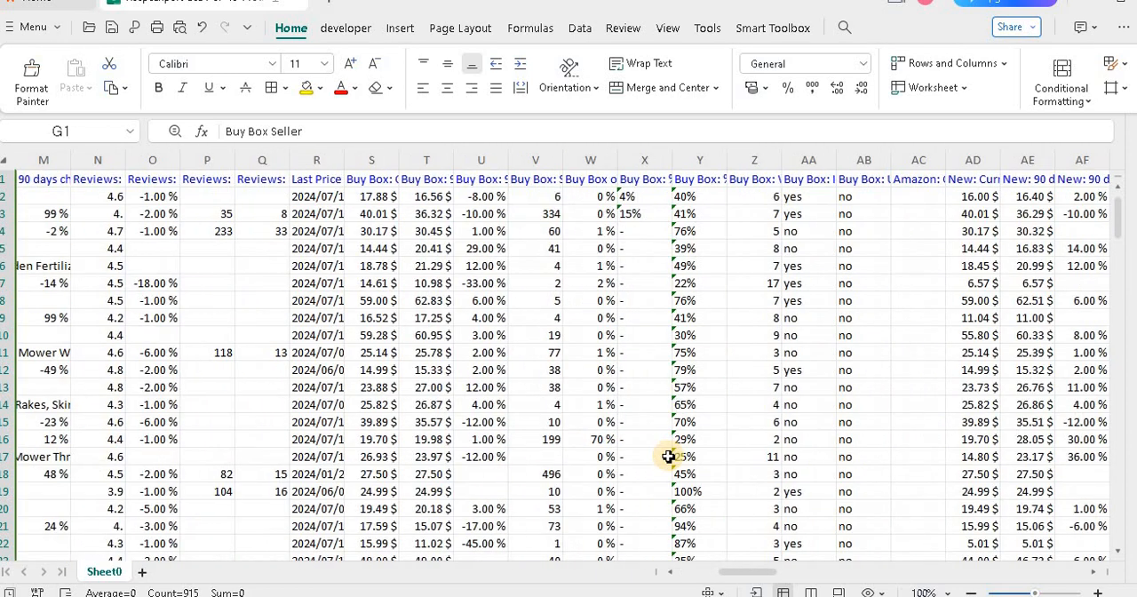
pyautogui.hscroll(4, 668, 457)
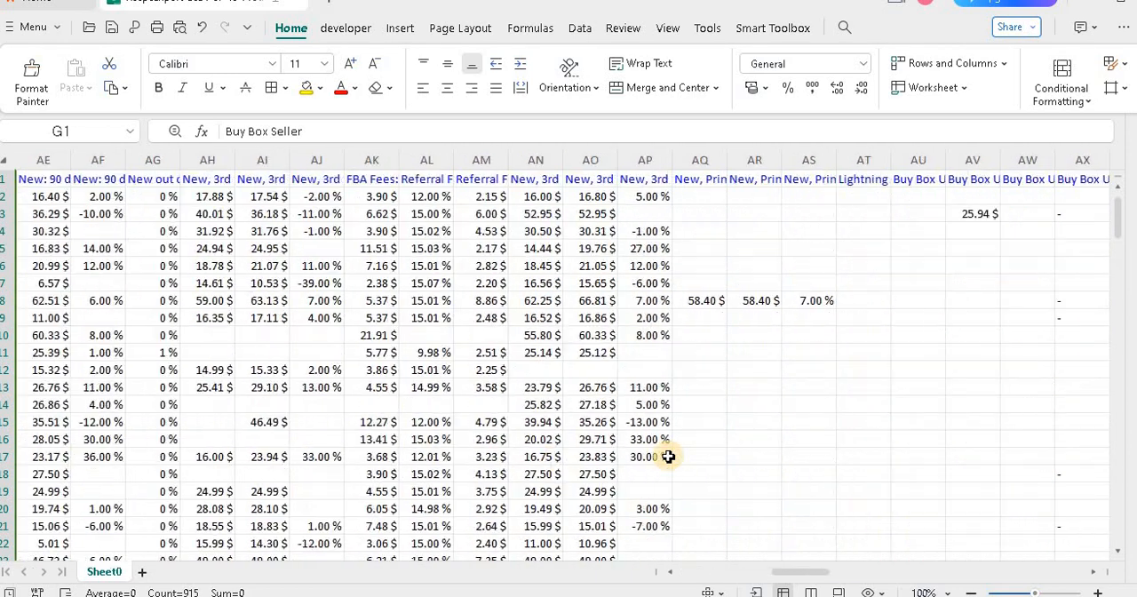
pyautogui.hscroll(10, 668, 457)
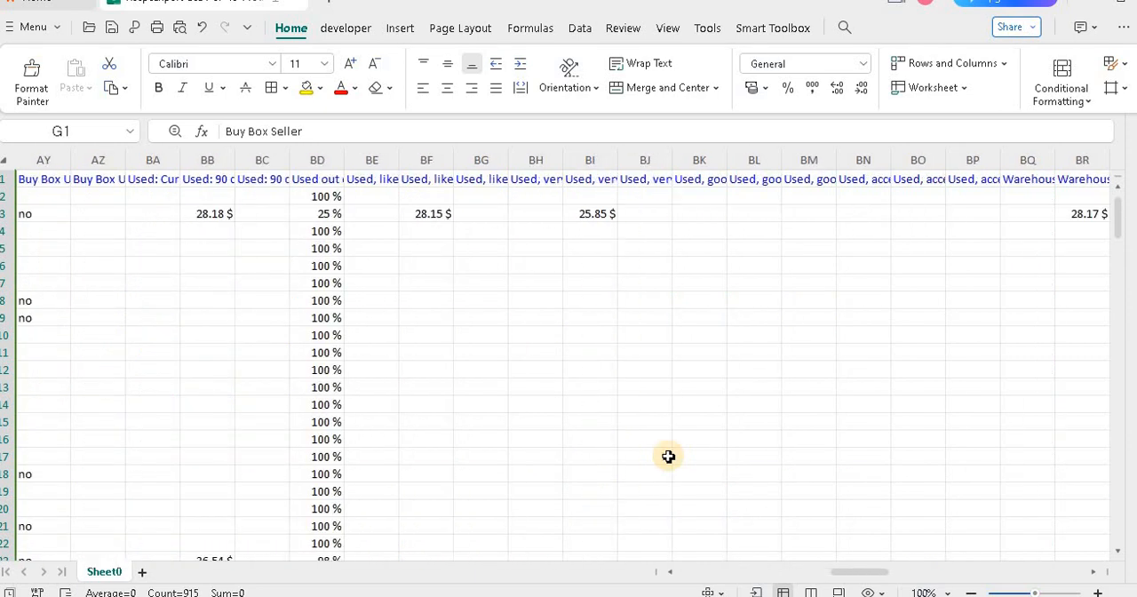
pyautogui.hscroll(10, 668, 456)
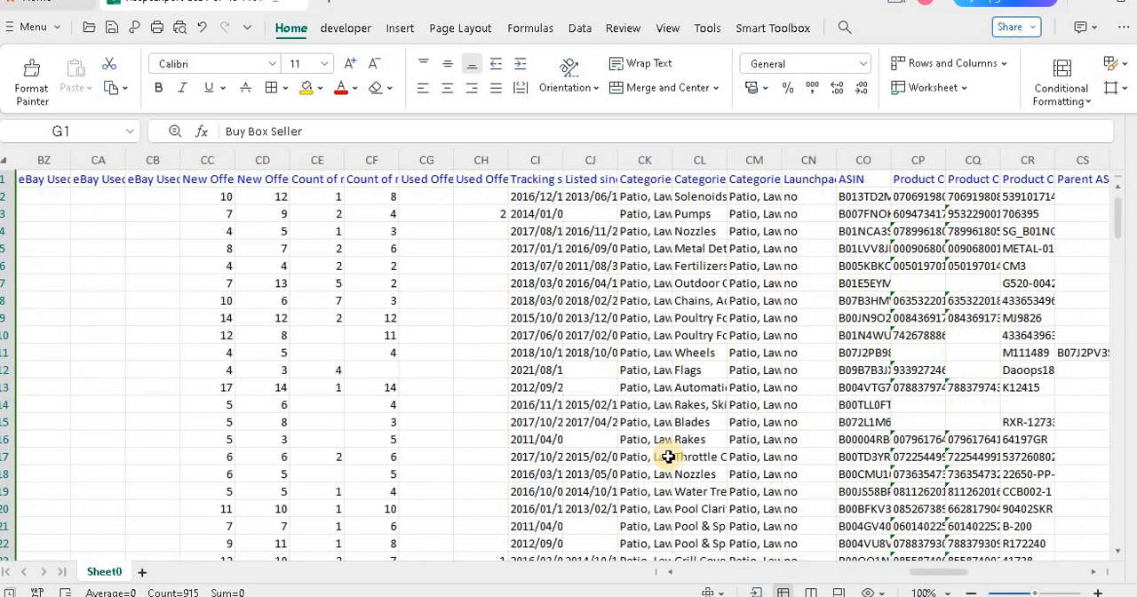
pyautogui.hscroll(1, 668, 456)
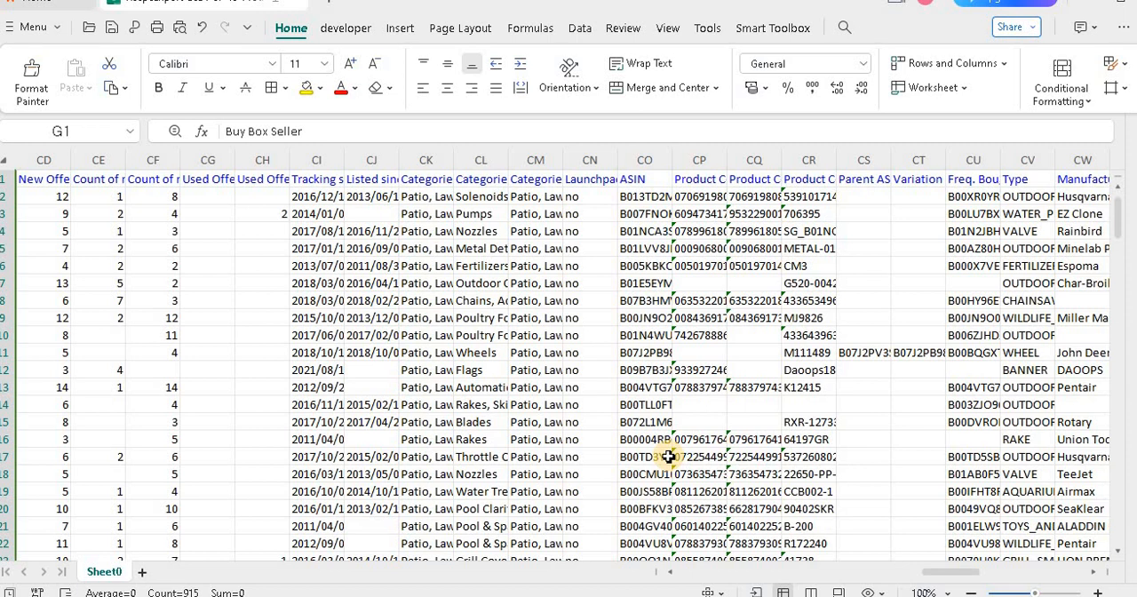
pyautogui.hscroll(2, 668, 456)
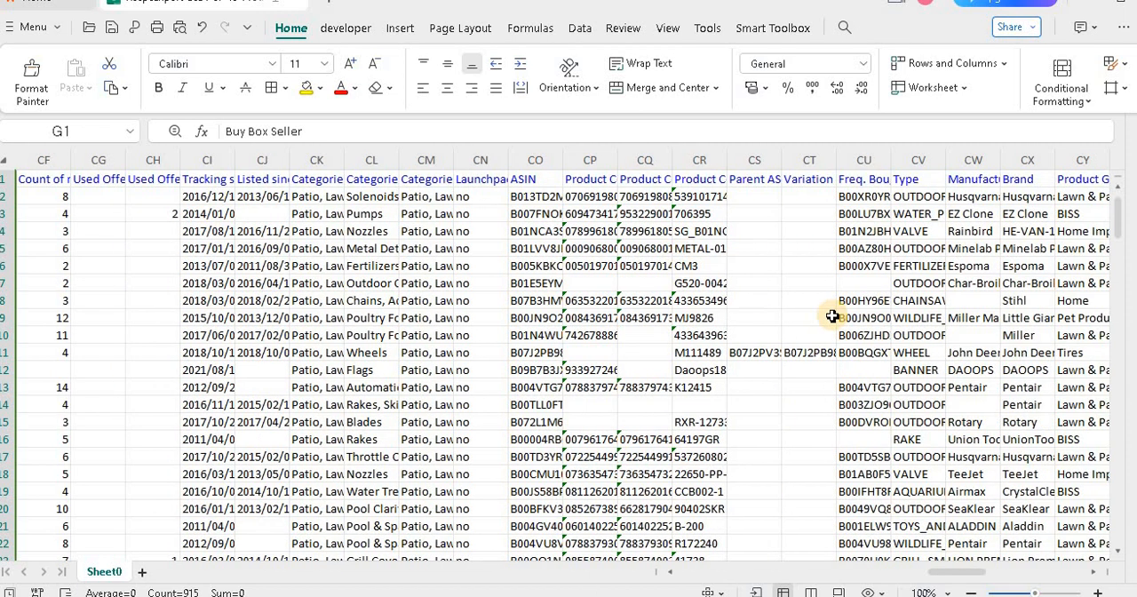
pyautogui.hscroll(4, 832, 317)
pyautogui.hscroll(1, 832, 316)
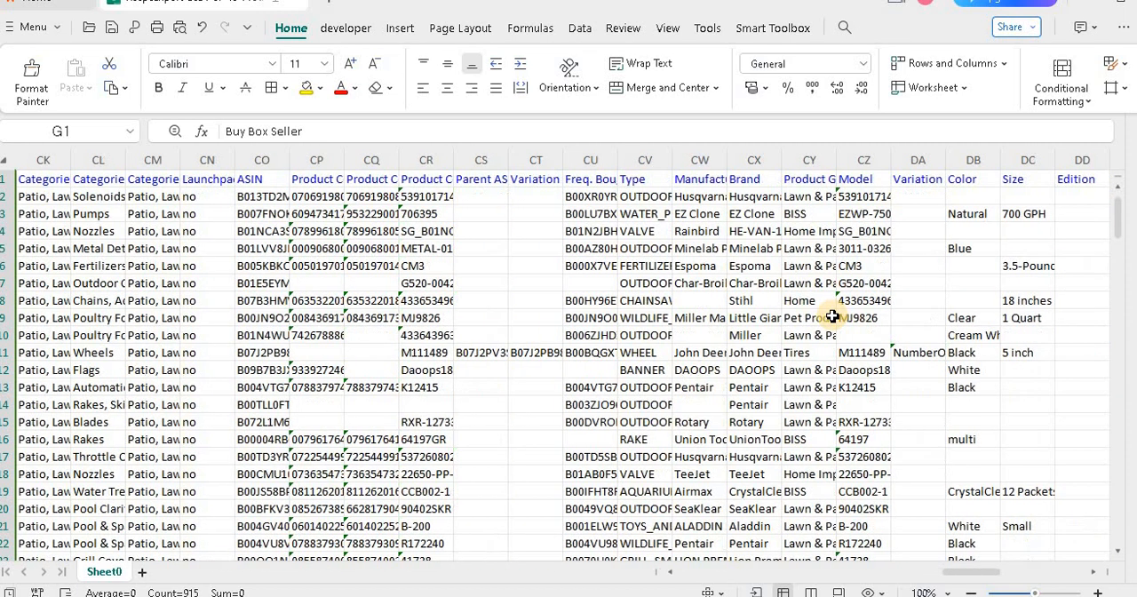
pyautogui.click(702, 158)
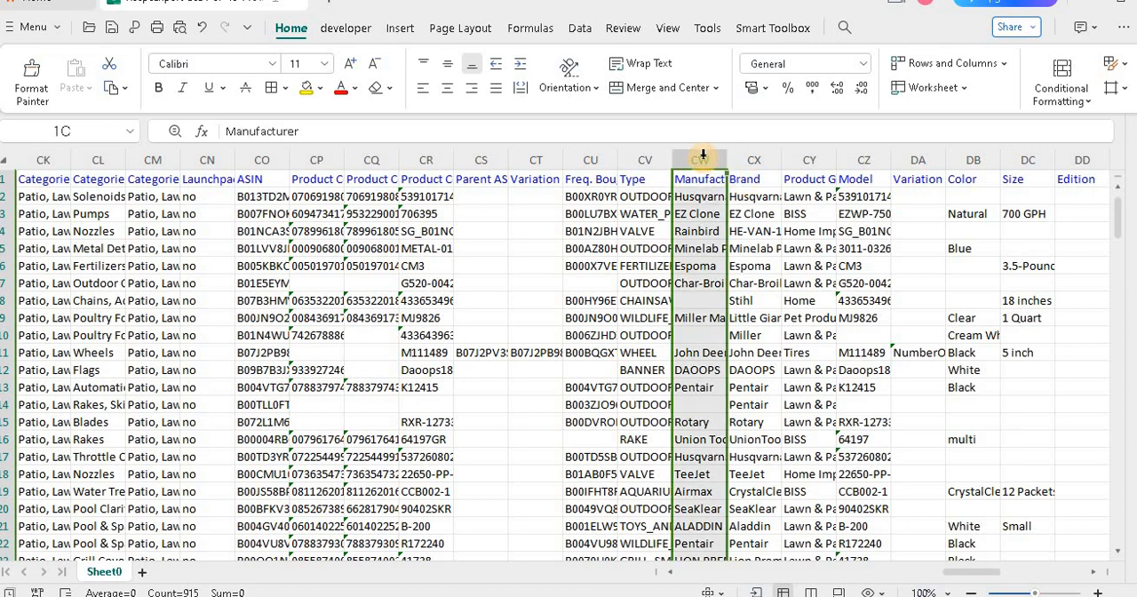
pyautogui.hotkey('shift', 'Right')
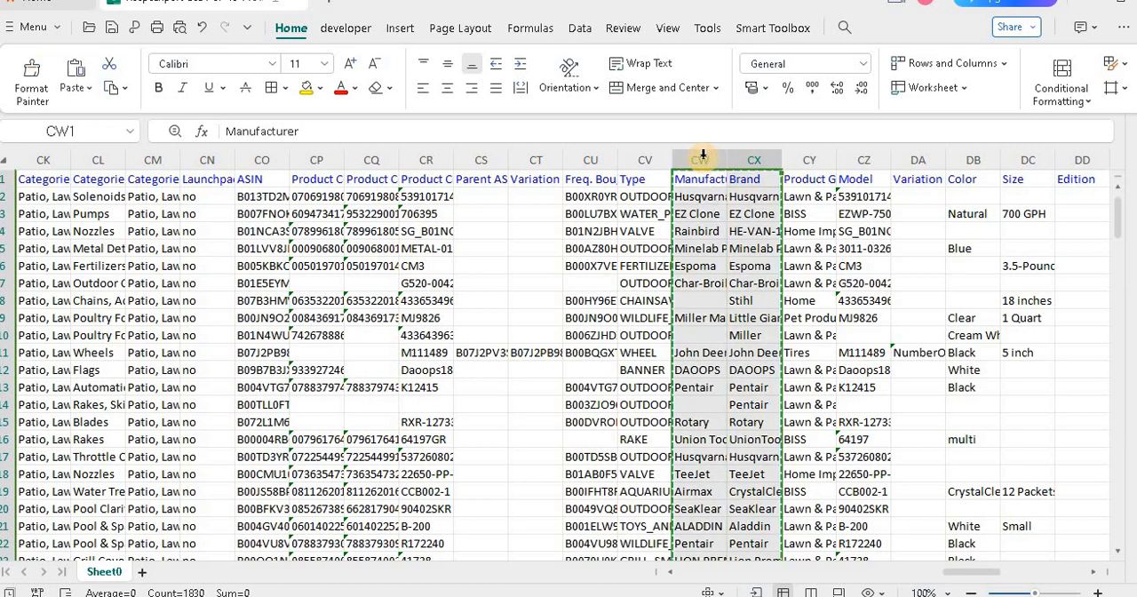
pyautogui.hotkey('ctrl', 'c')
# Insert the cut Manufacturer and Brand columns directly before the Buy Box Seller column.
pyautogui.hscroll(-15, 377, 270)
pyautogui.hscroll(-12, 377, 271)
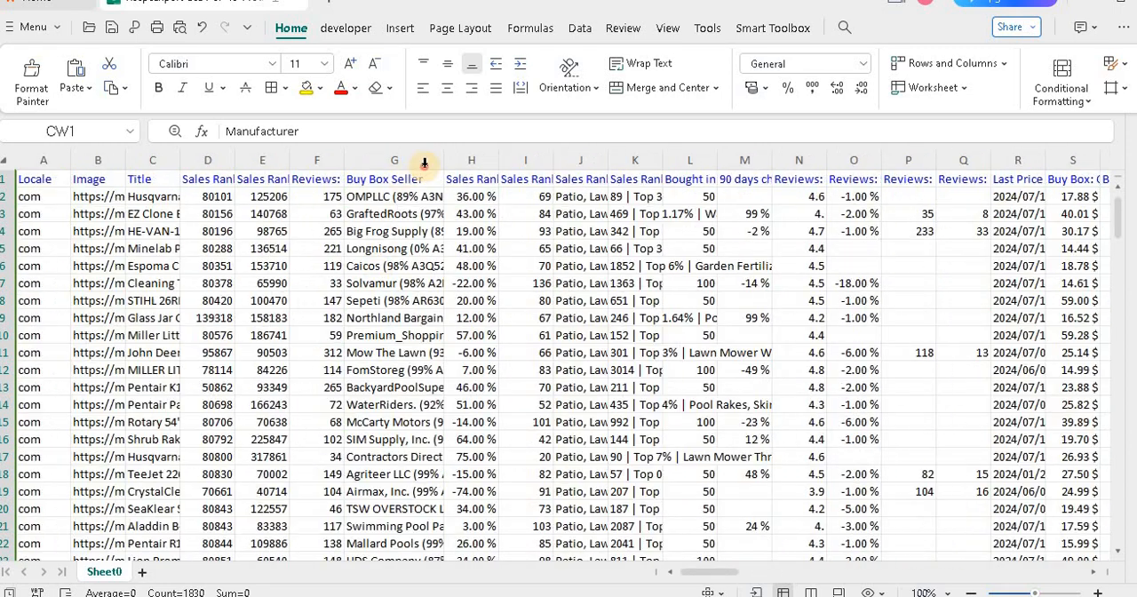
pyautogui.moveTo(424, 166); pyautogui.dragTo(369, 158)
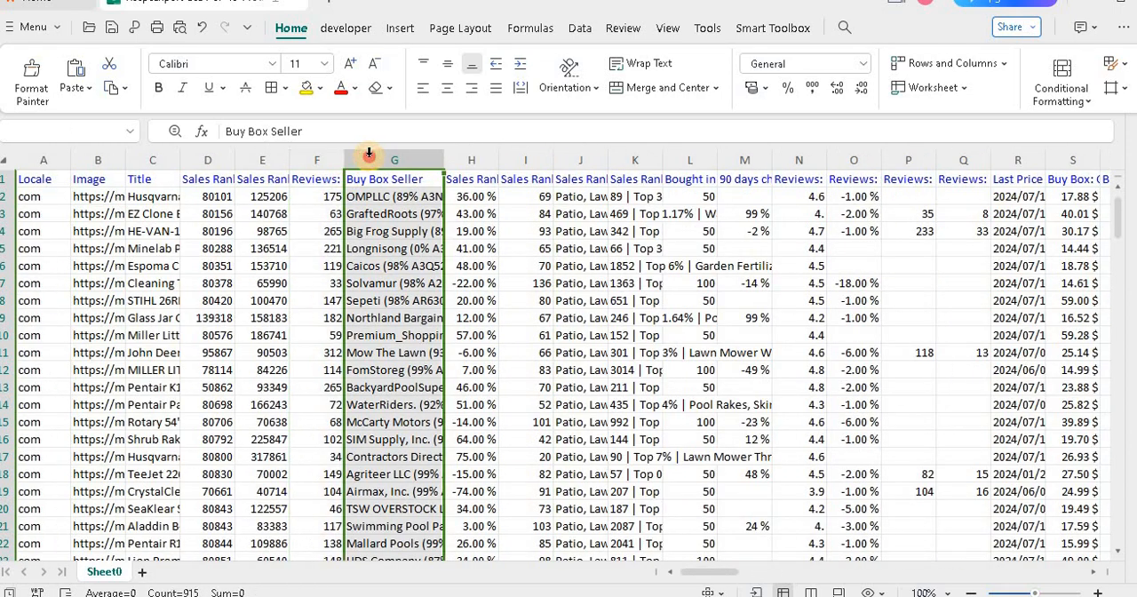
pyautogui.rightClick(369, 158)
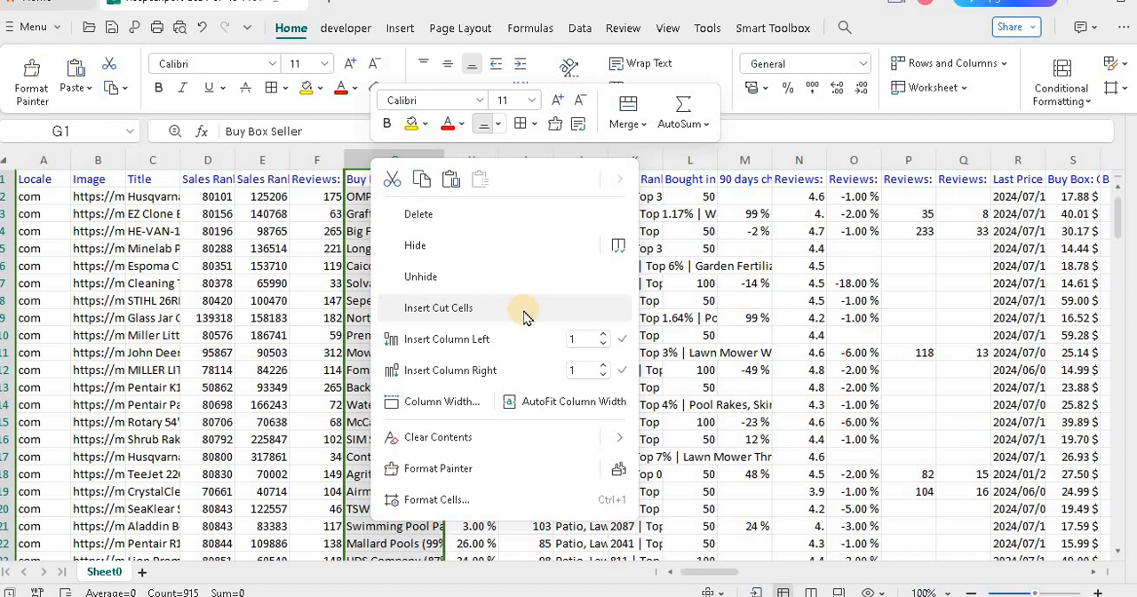
pyautogui.click(524, 311)
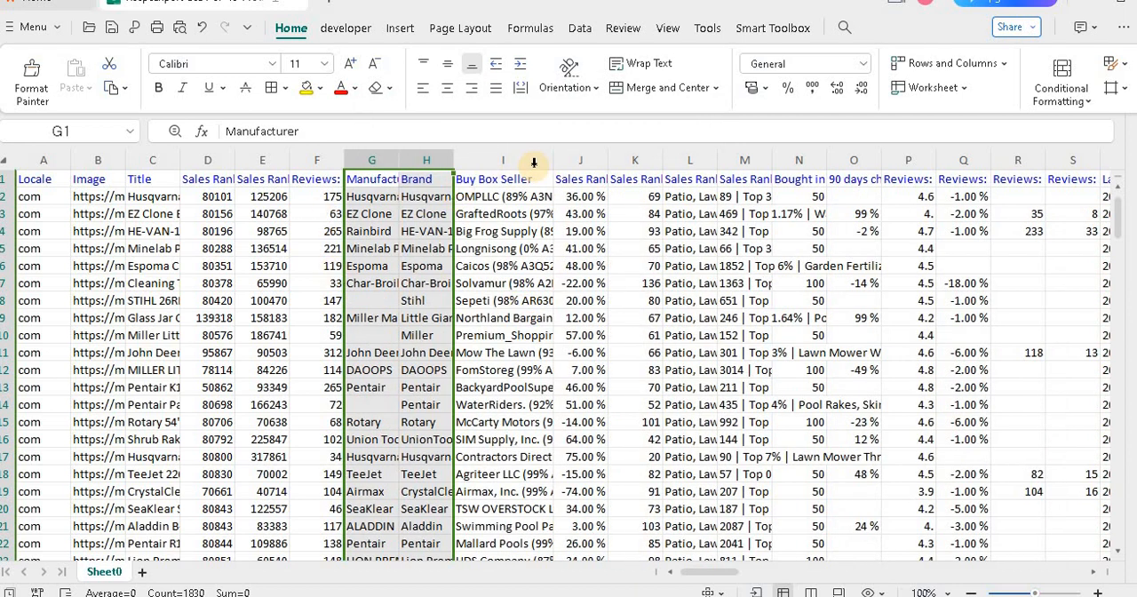
# Widen the Buy Box Seller, Brand and Manufacturer columns so their full entries can be read.
pyautogui.click(534, 162)
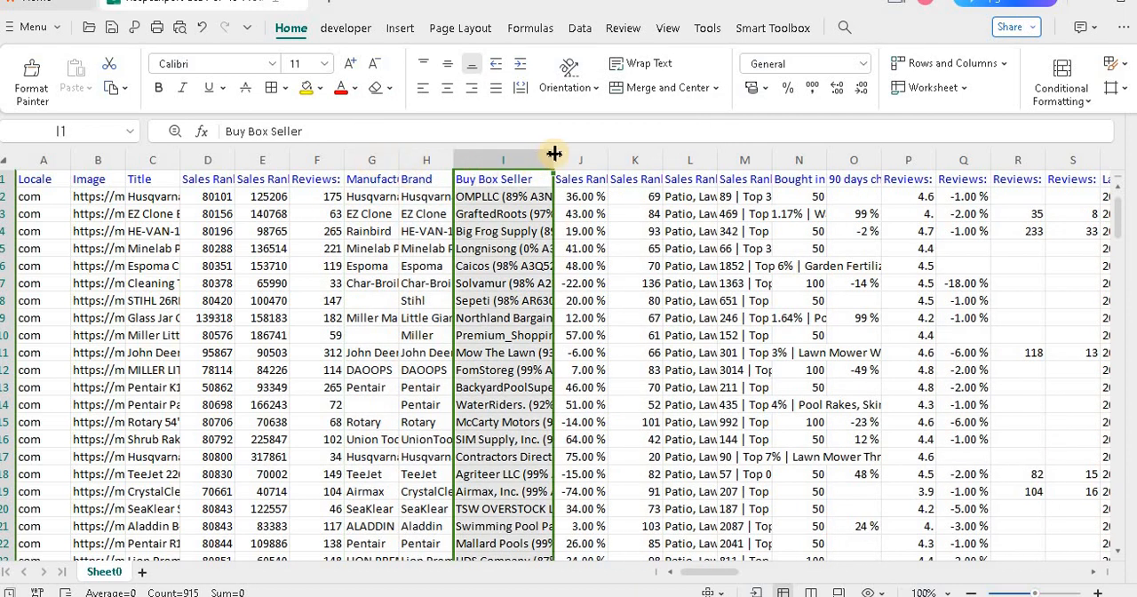
pyautogui.moveTo(553, 153); pyautogui.dragTo(740, 157)
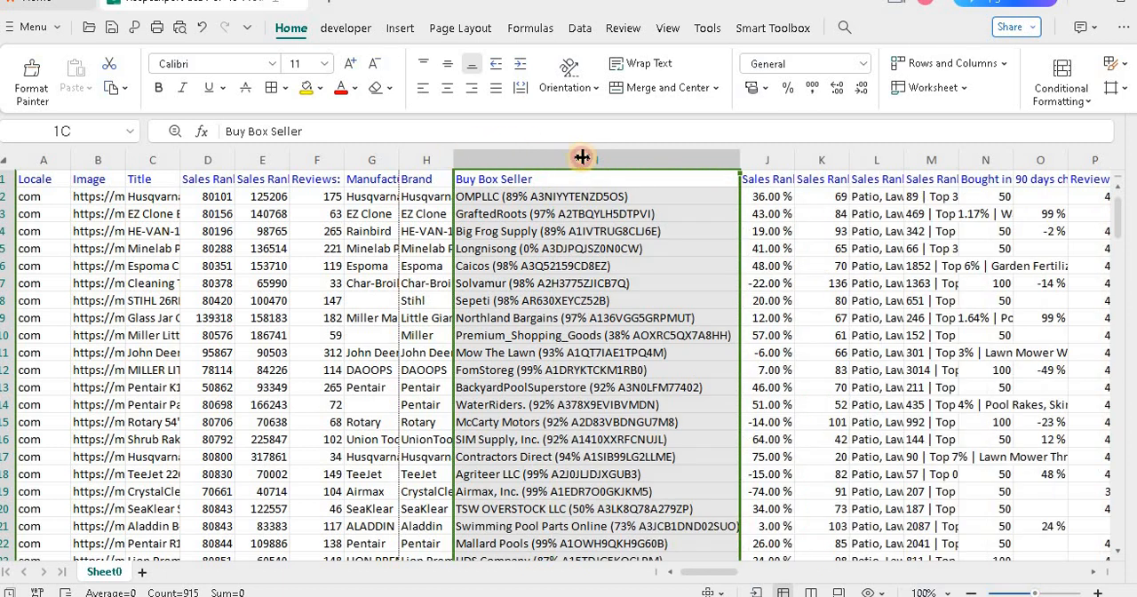
pyautogui.moveTo(582, 158); pyautogui.dragTo(597, 157)
pyautogui.moveTo(401, 164); pyautogui.dragTo(509, 162)
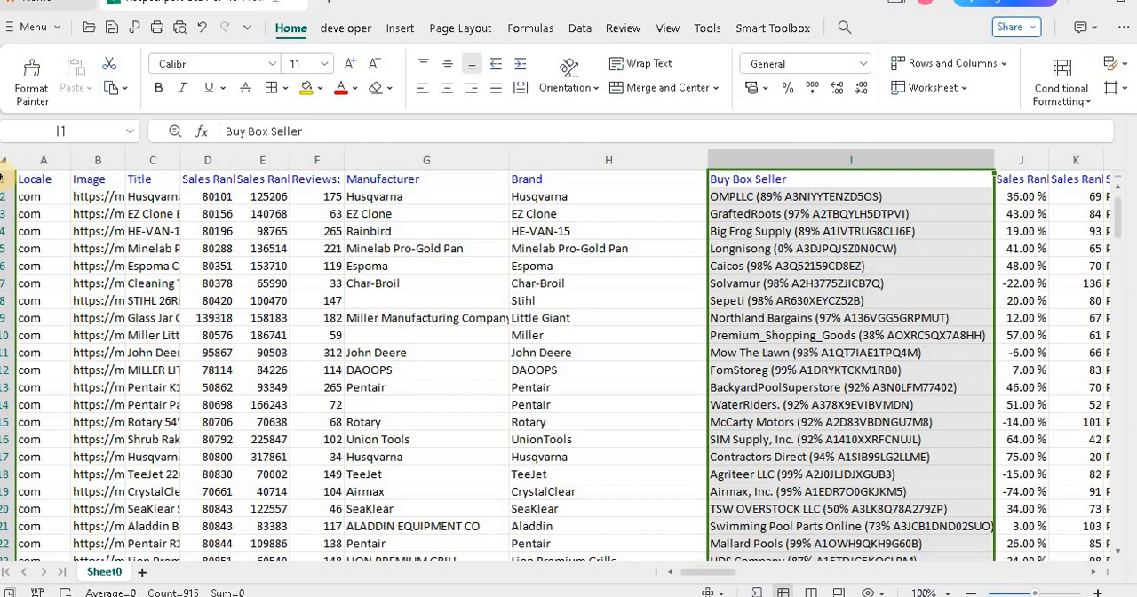
# Add AutoFilter to the header row and sort the product list by Brand in ascending order.
pyautogui.click(4, 179)
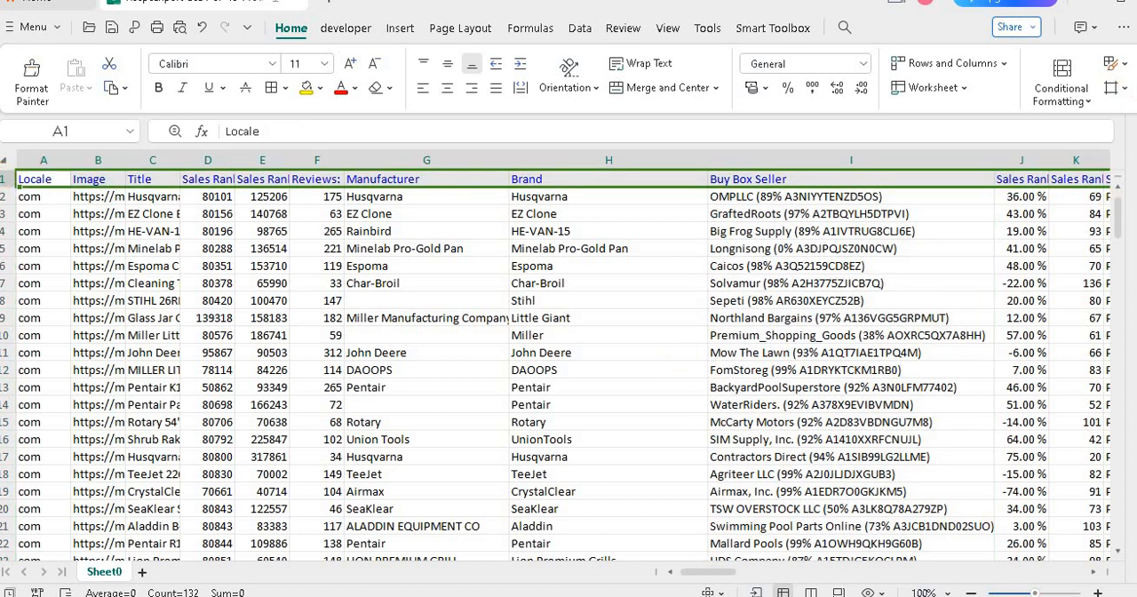
pyautogui.click(1135, 79)
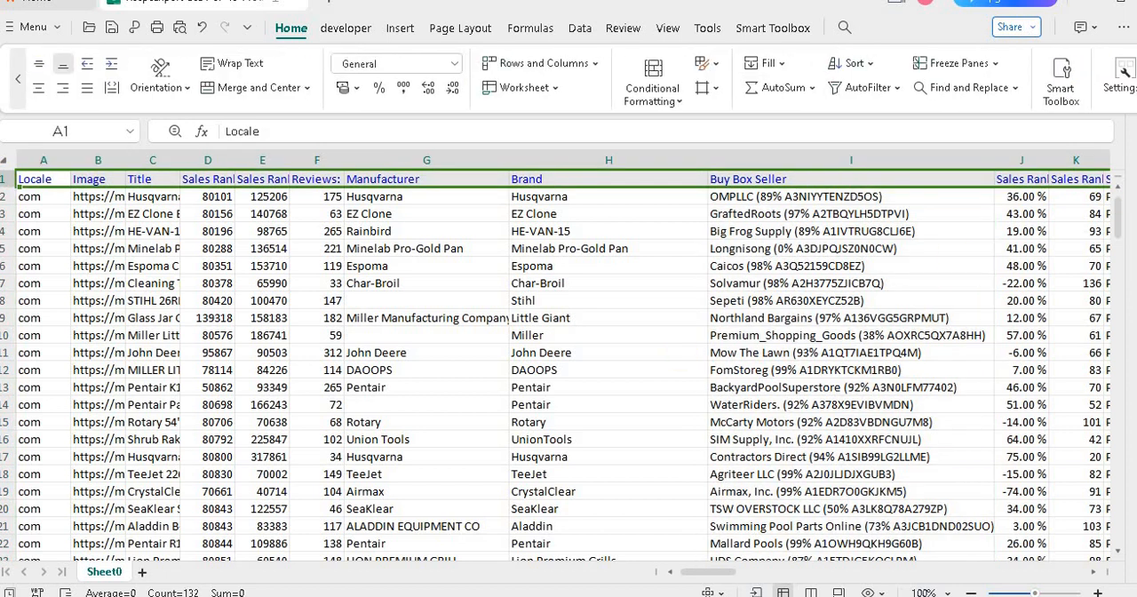
pyautogui.click(880, 88)
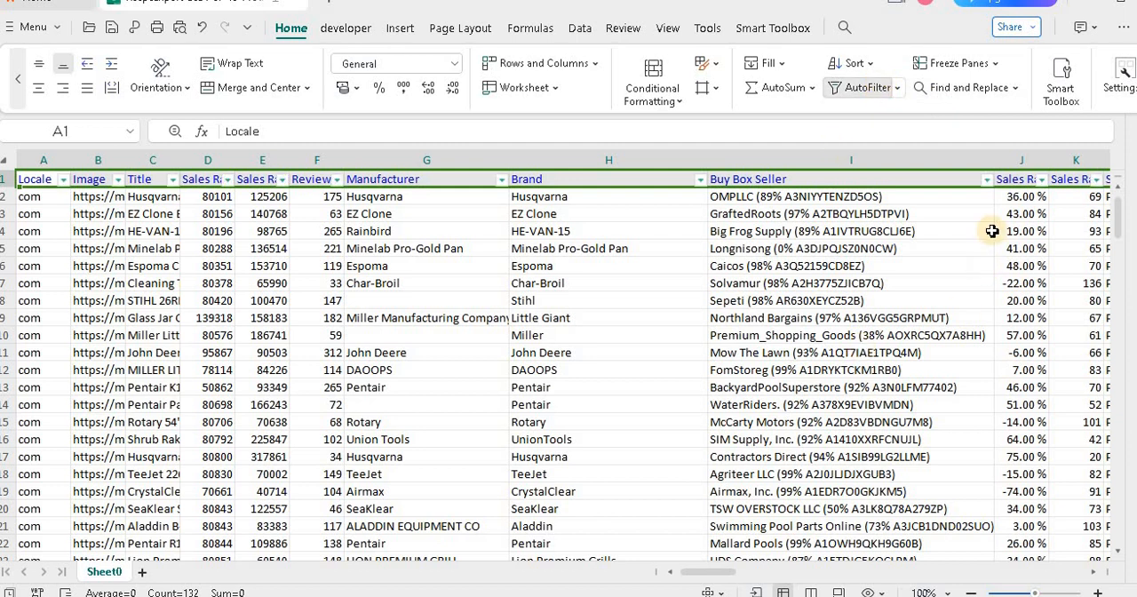
pyautogui.click(700, 180)
pyautogui.click(382, 1)
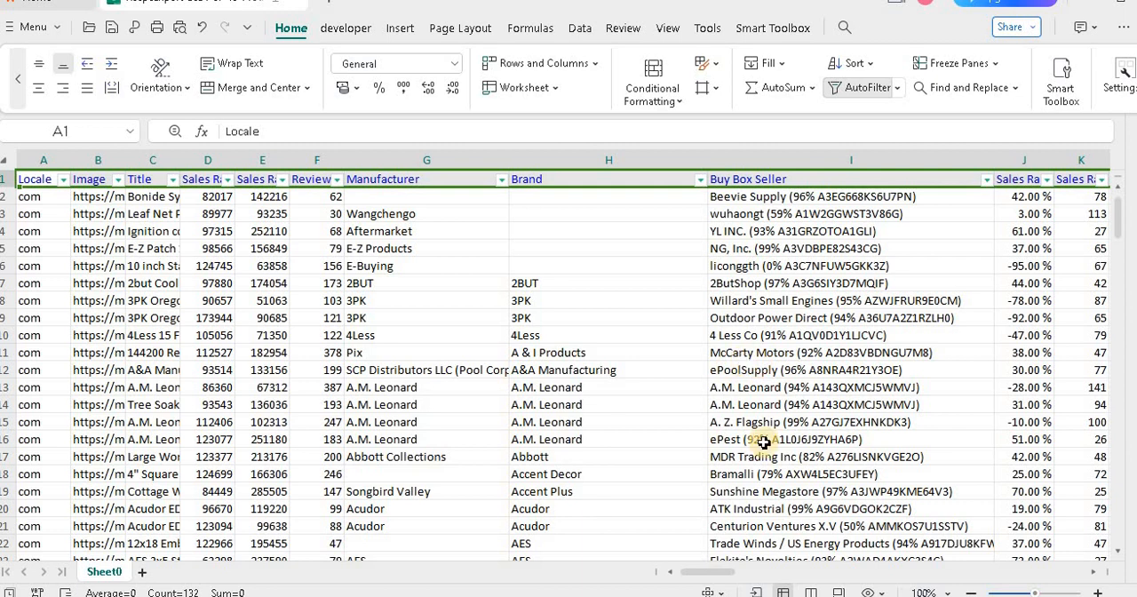
pyautogui.click(663, 165)
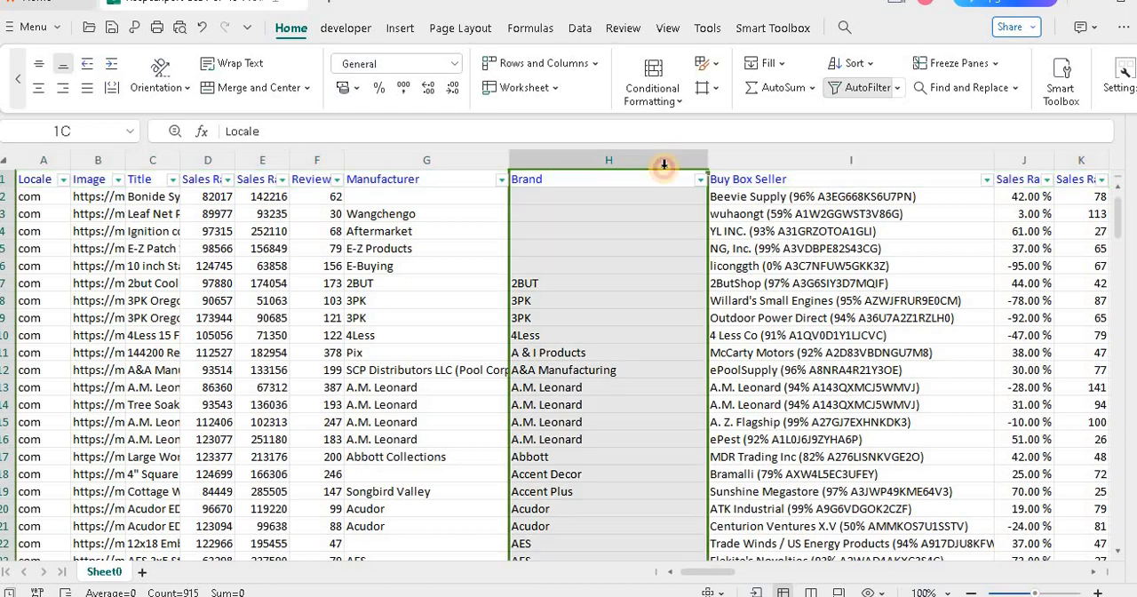
pyautogui.click(758, 183)
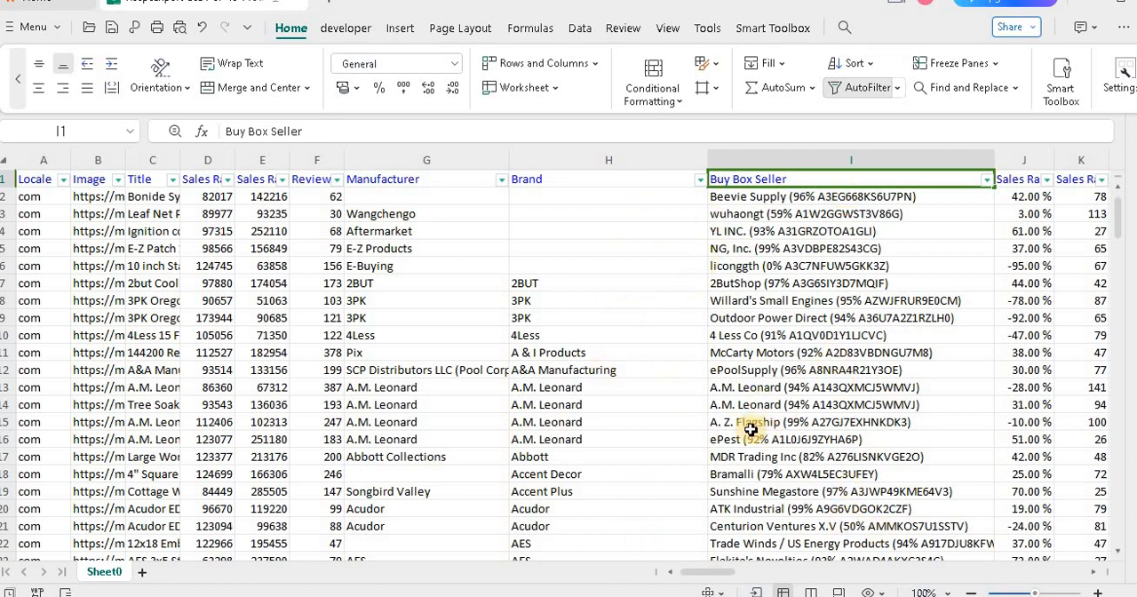
# Colour the Brand and Buy Box Seller text red in rows 13 and 14, where A.M. Leonard is both brand and seller.
pyautogui.scroll(-3, 880, 442)
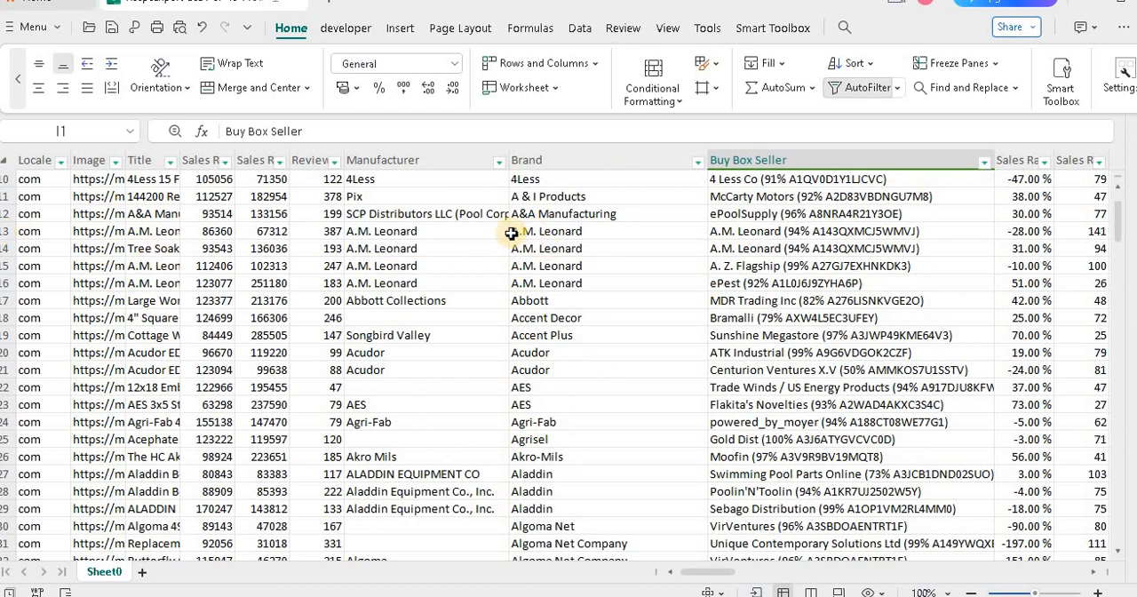
pyautogui.click(464, 230)
pyautogui.click(546, 233)
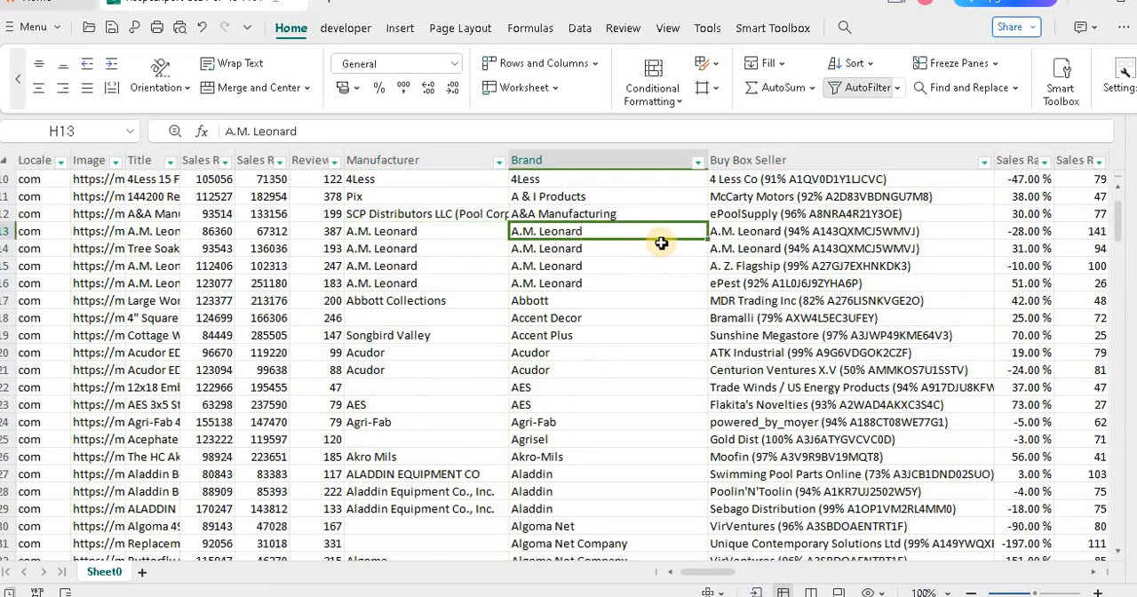
pyautogui.click(724, 243)
pyautogui.click(676, 235)
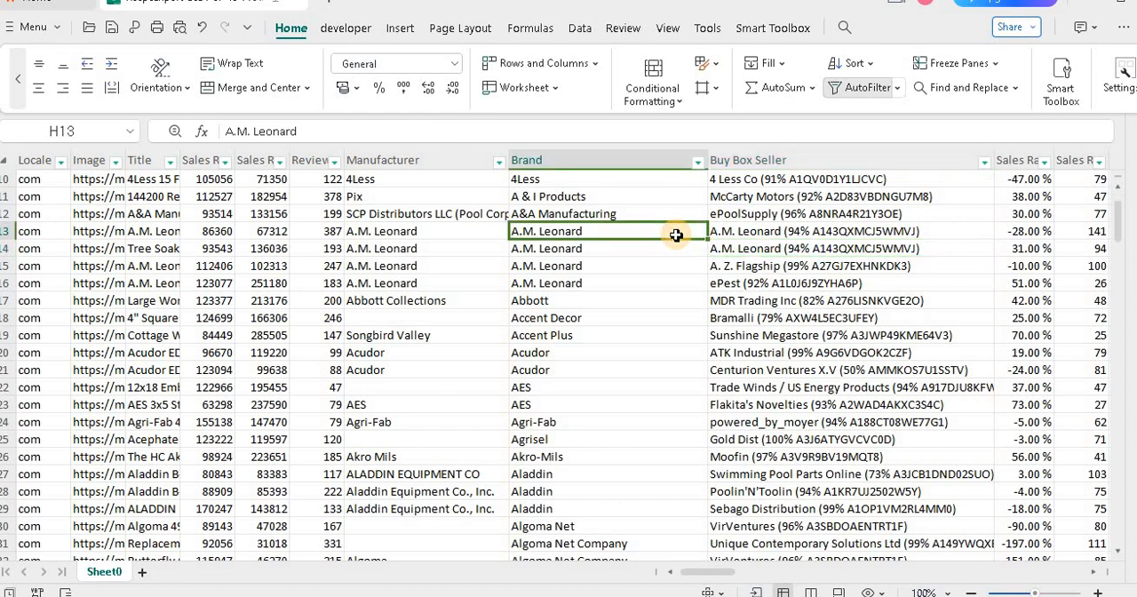
pyautogui.hotkey('shift', 'Right')
pyautogui.hotkey('shift', 'Down')
pyautogui.hotkey('shift', 'Down')
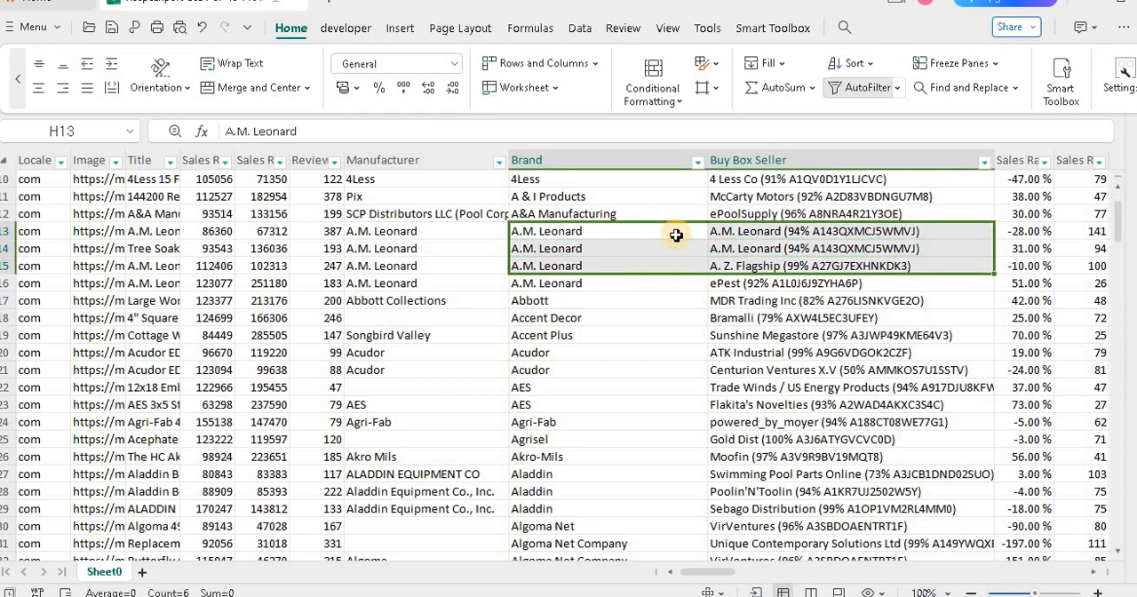
pyautogui.hotkey('shift', 'Up')
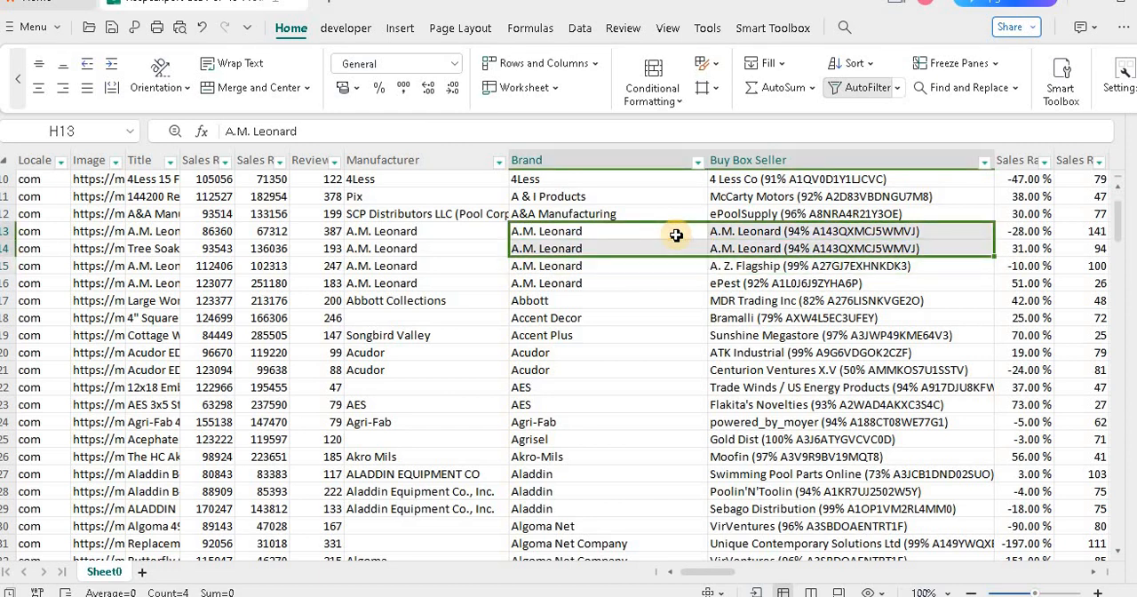
pyautogui.click(16, 75)
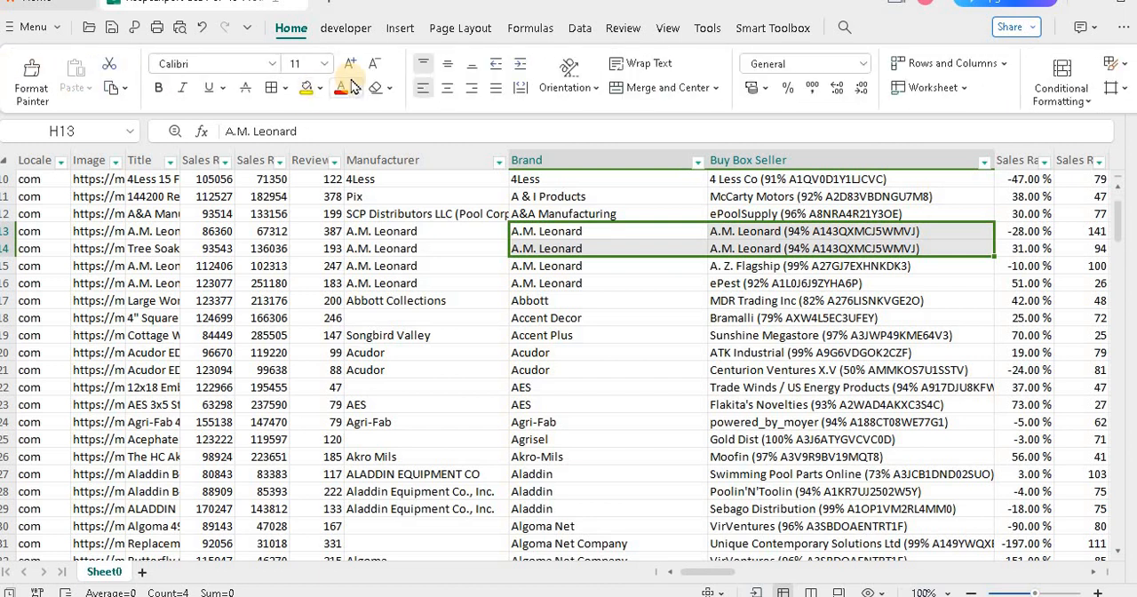
pyautogui.click(342, 87)
pyautogui.click(747, 363)
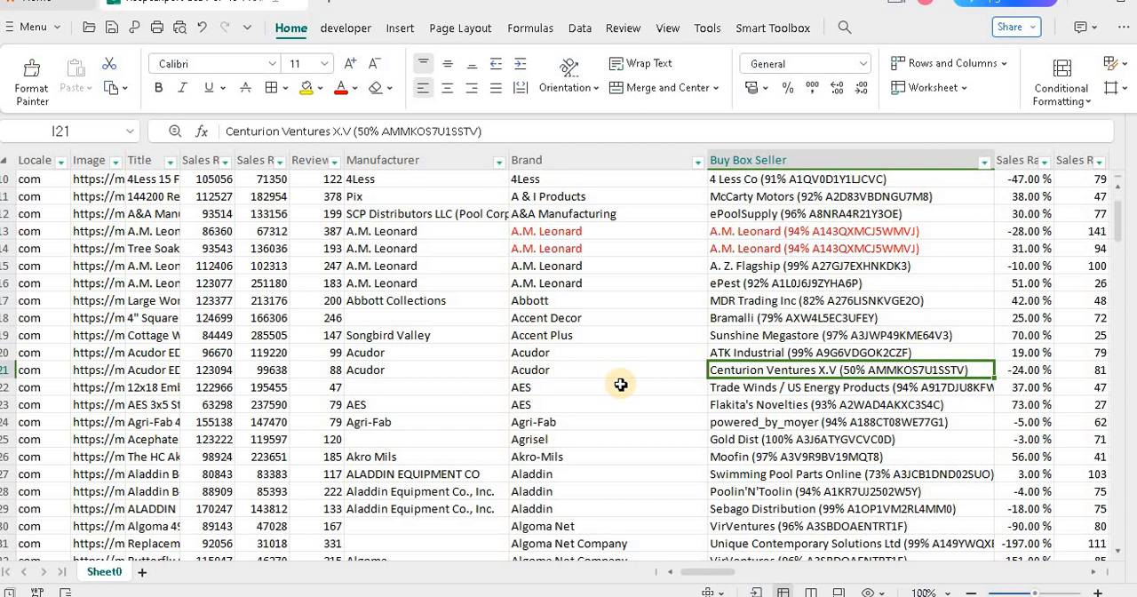
# Colour the Brand and Buy Box Seller text red for BioAg and its seller BioAg Direct in row 70.
pyautogui.scroll(-2, 620, 384)
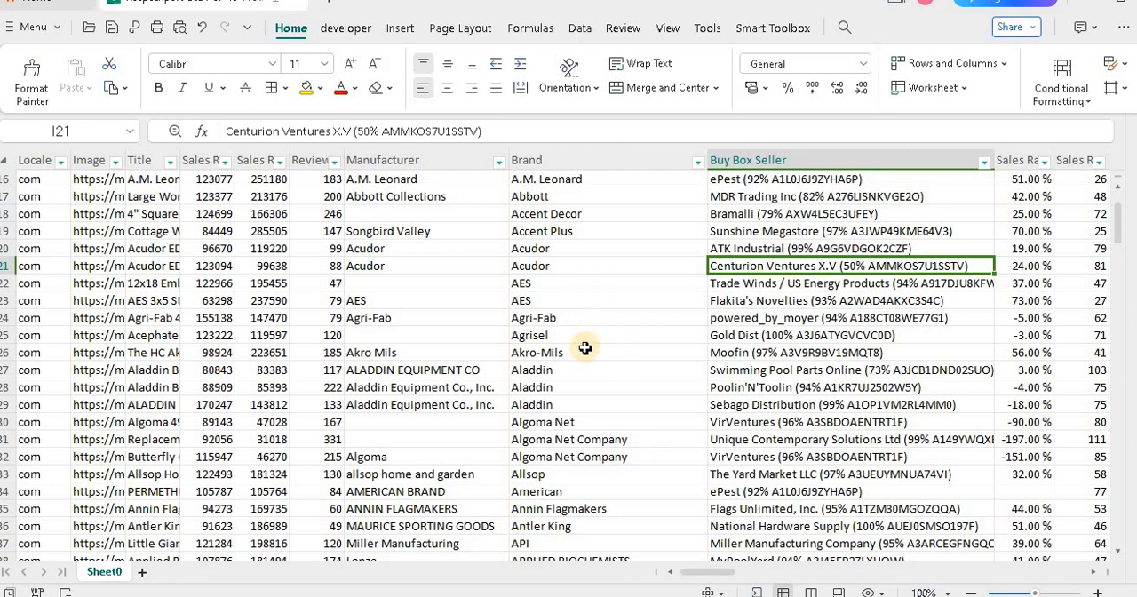
pyautogui.scroll(-3, 571, 490)
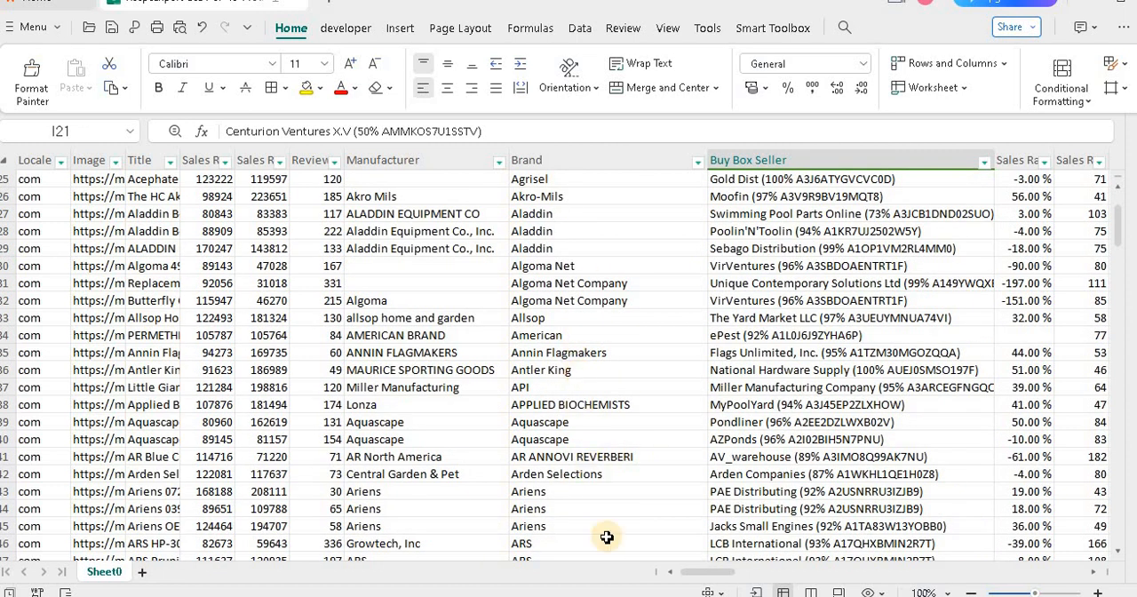
pyautogui.scroll(-5, 607, 536)
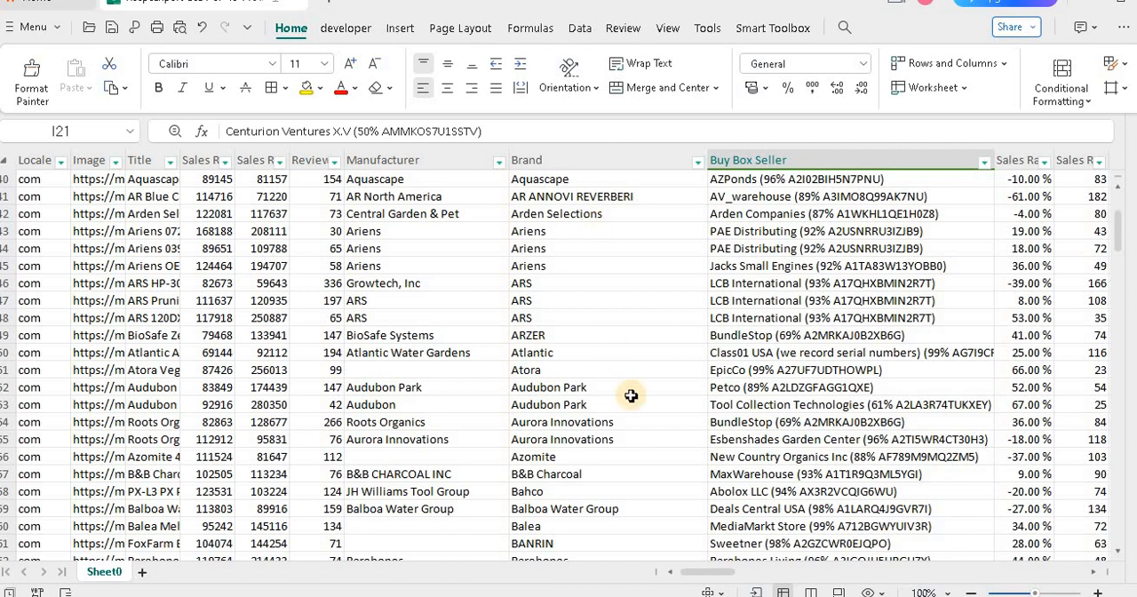
pyautogui.scroll(-2, 630, 395)
pyautogui.scroll(-3, 631, 395)
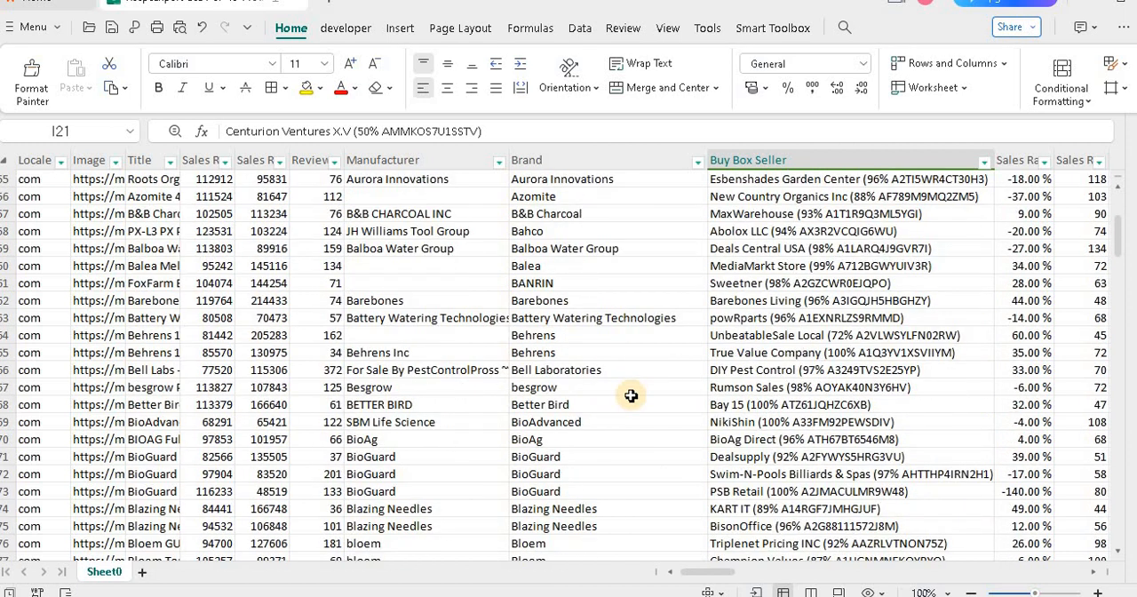
pyautogui.click(627, 444)
pyautogui.hotkey('shift', 'Right')
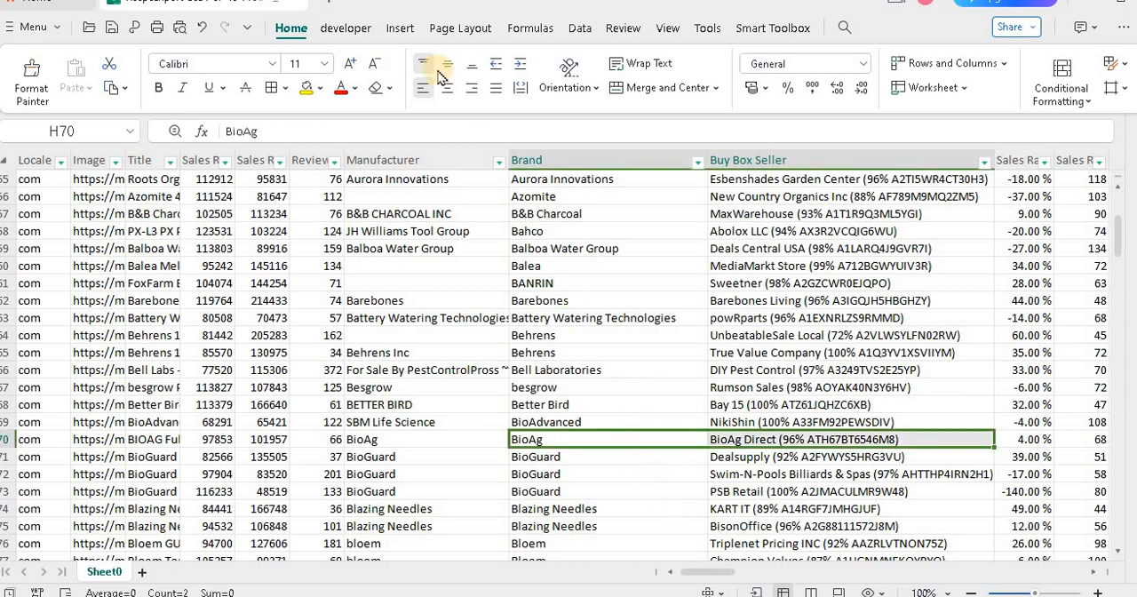
pyautogui.click(338, 90)
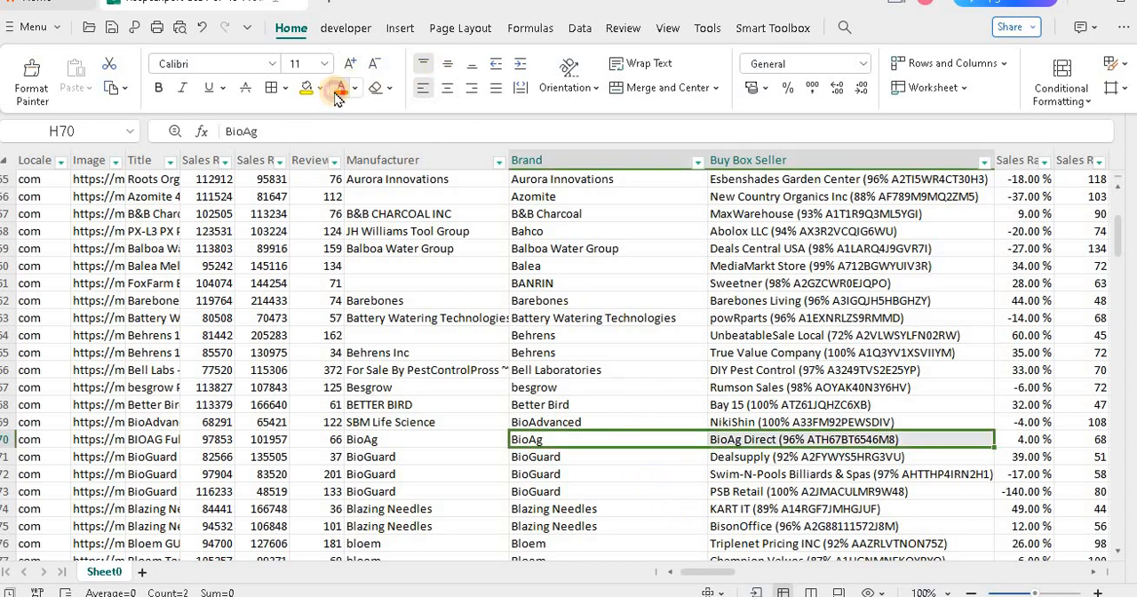
# Mark the Barebones brand and its seller Barebones Living in row 62 with red text.
pyautogui.click(579, 305)
pyautogui.hotkey('shift', 'Right')
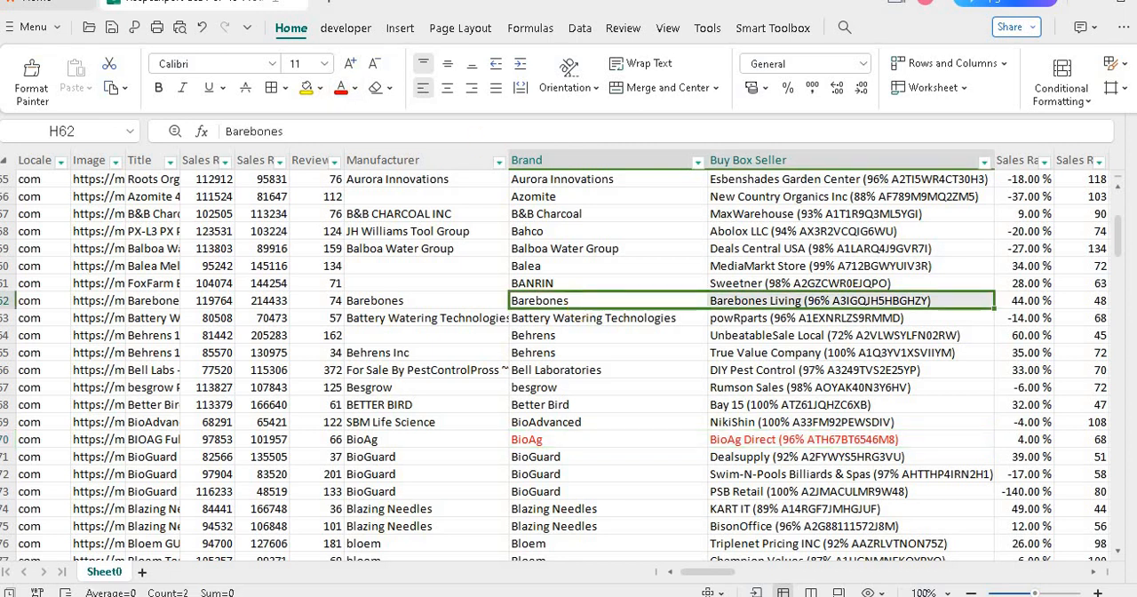
pyautogui.click(337, 90)
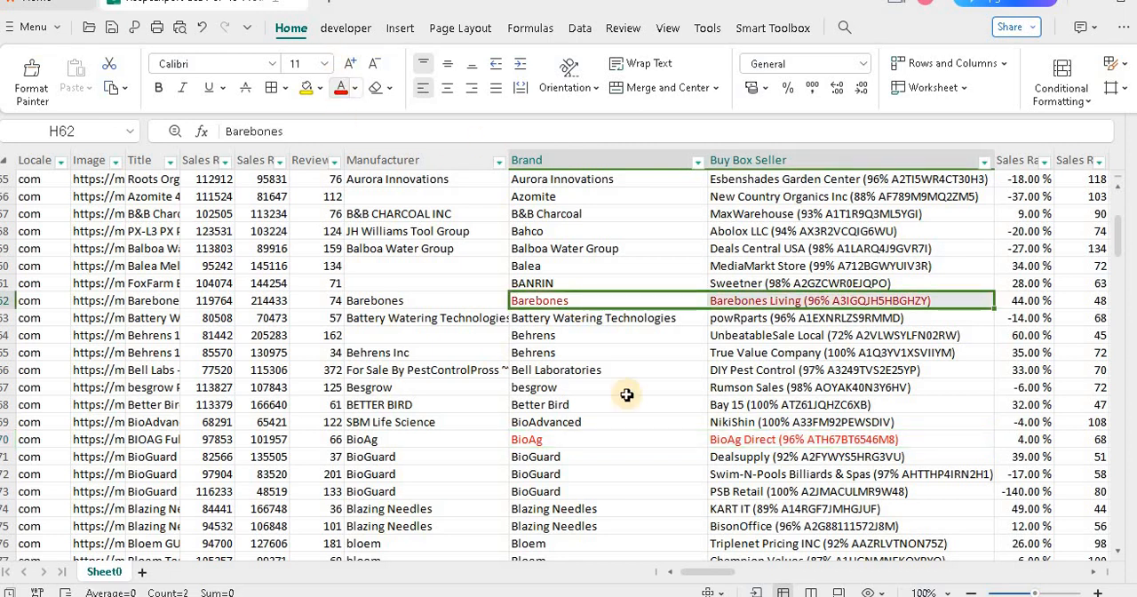
# Colour the Brand and Buy Box Seller text red in row 108, where Bully Tools sells its own brand.
pyautogui.scroll(-6, 635, 401)
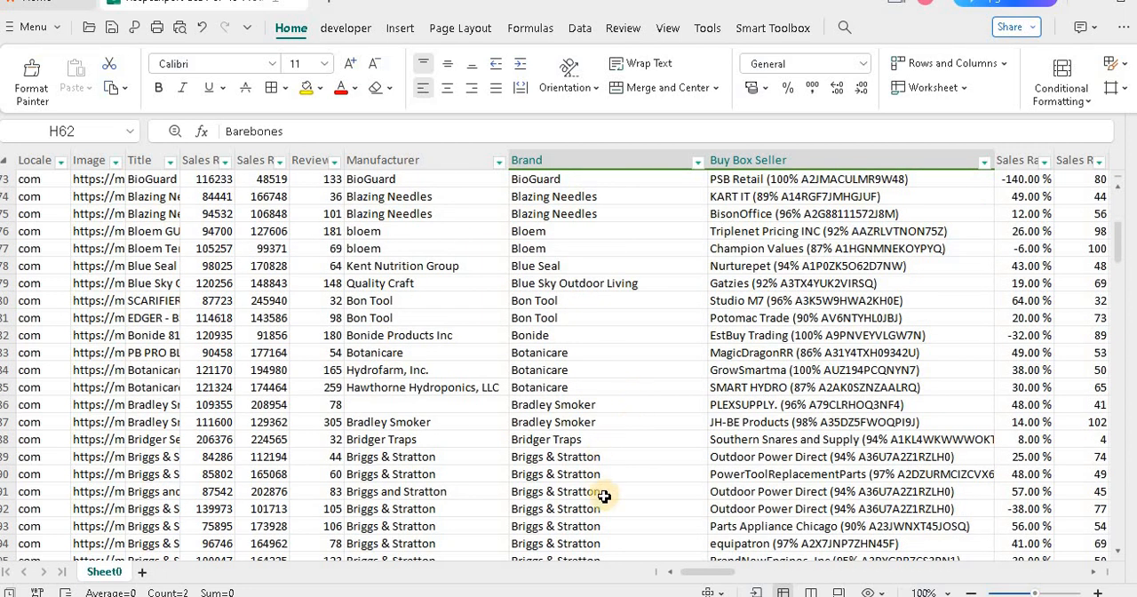
pyautogui.scroll(-5, 604, 495)
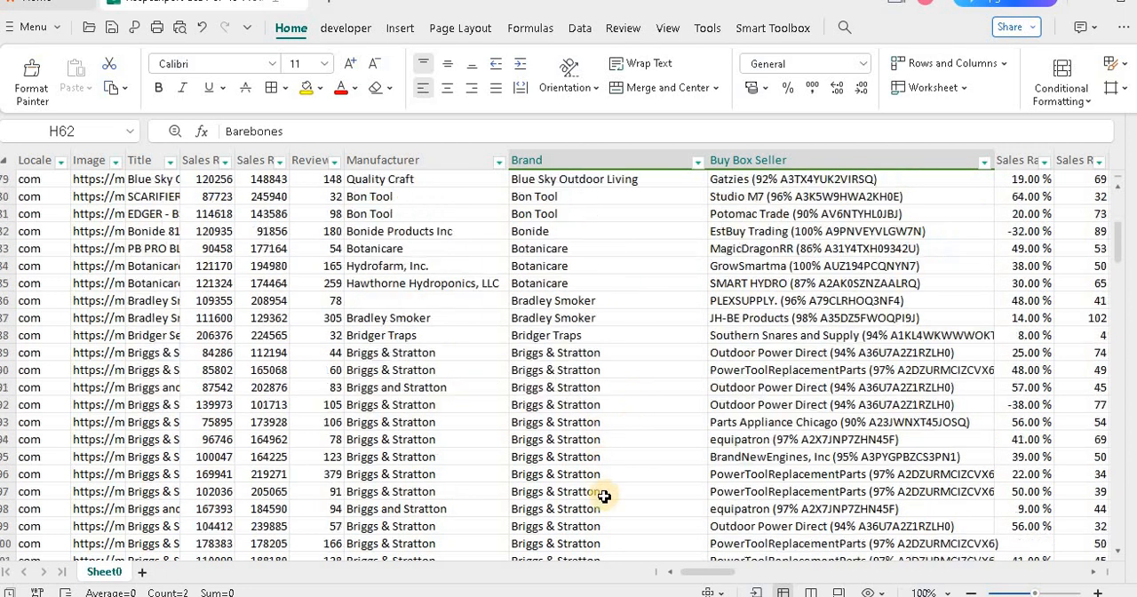
pyautogui.scroll(-1, 604, 496)
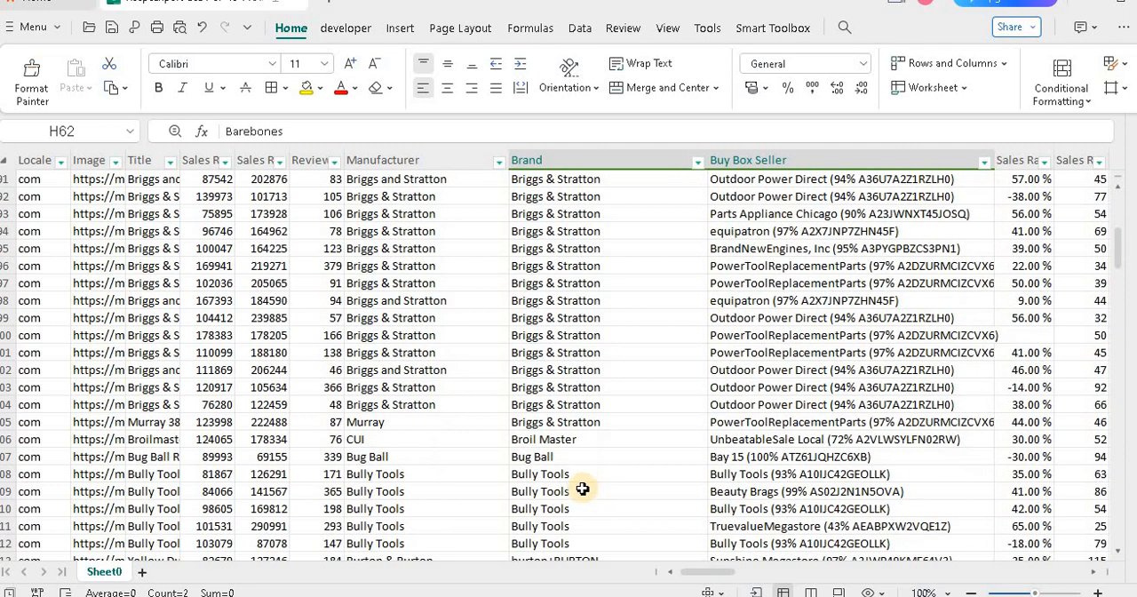
pyautogui.click(586, 463)
pyautogui.click(593, 478)
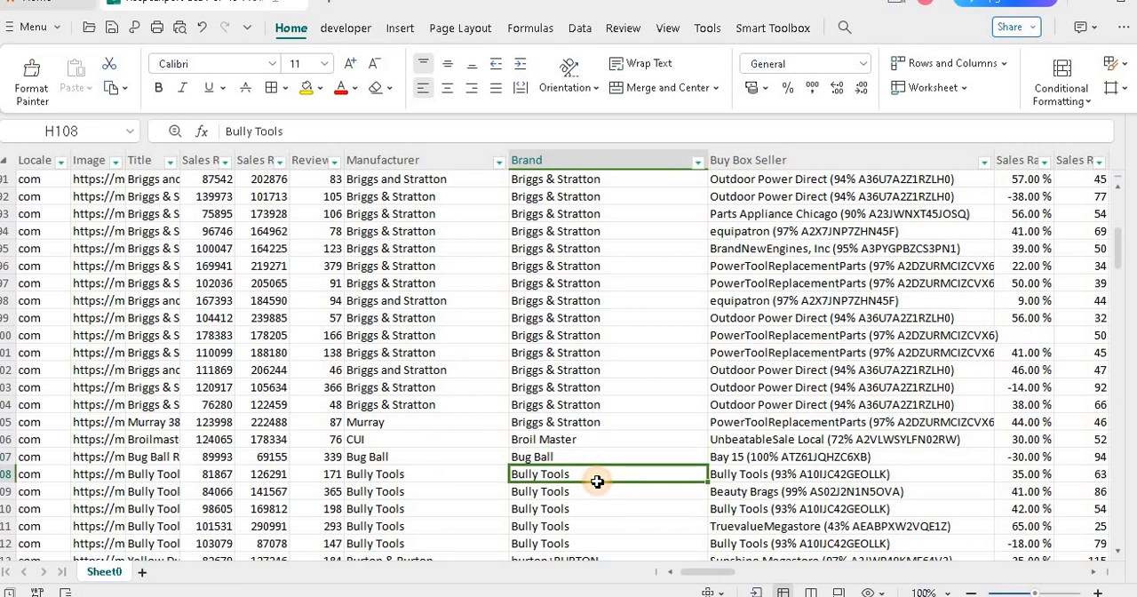
pyautogui.hotkey('shift', 'Right')
pyautogui.click(340, 87)
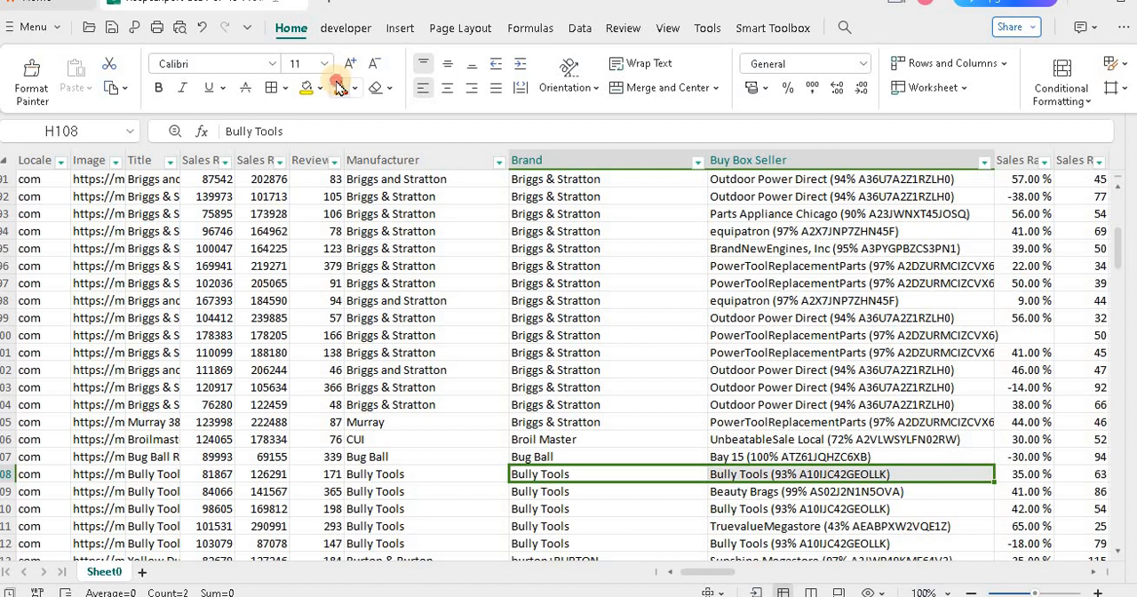
# Colour the Brand and Buy Box Seller text red for the Caroline's Treasures items sold by 11Main in rows 121 to 123.
pyautogui.scroll(-3, 655, 473)
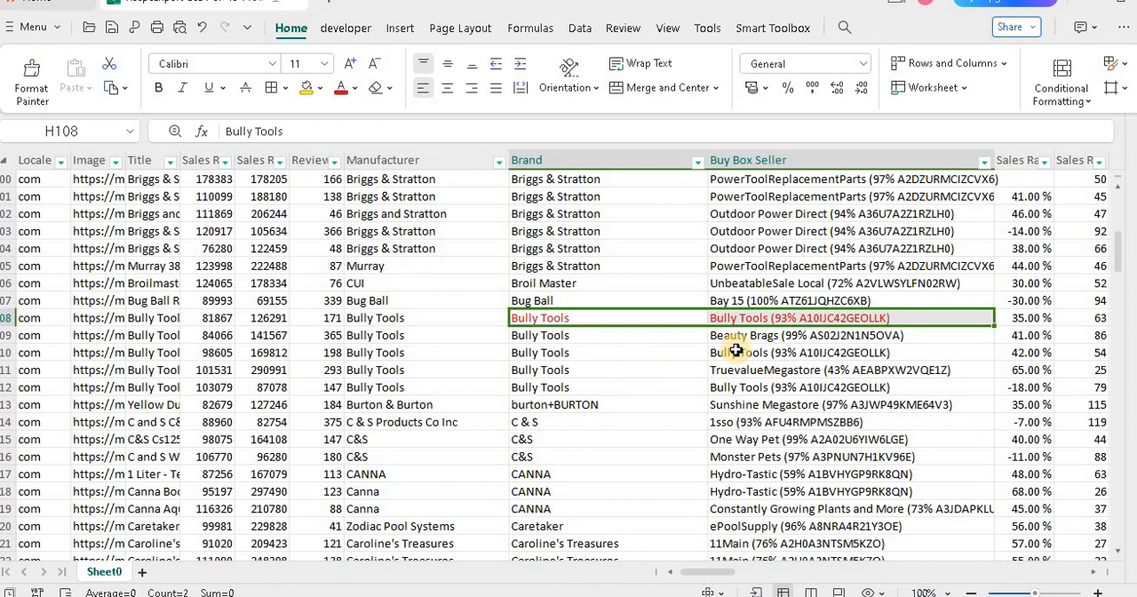
pyautogui.scroll(-2, 644, 446)
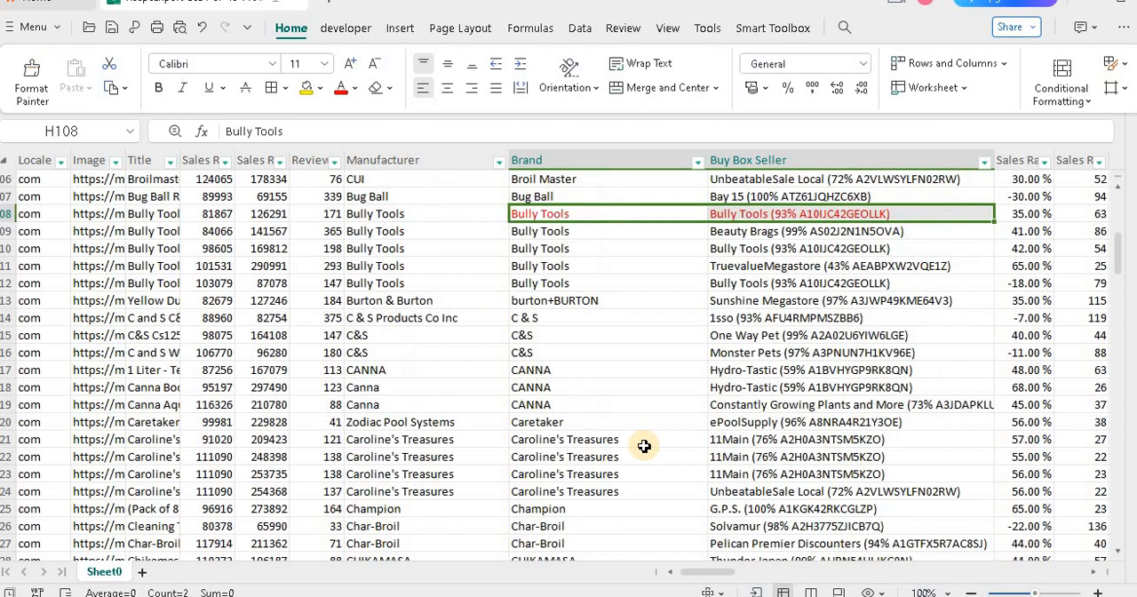
pyautogui.scroll(-3, 644, 446)
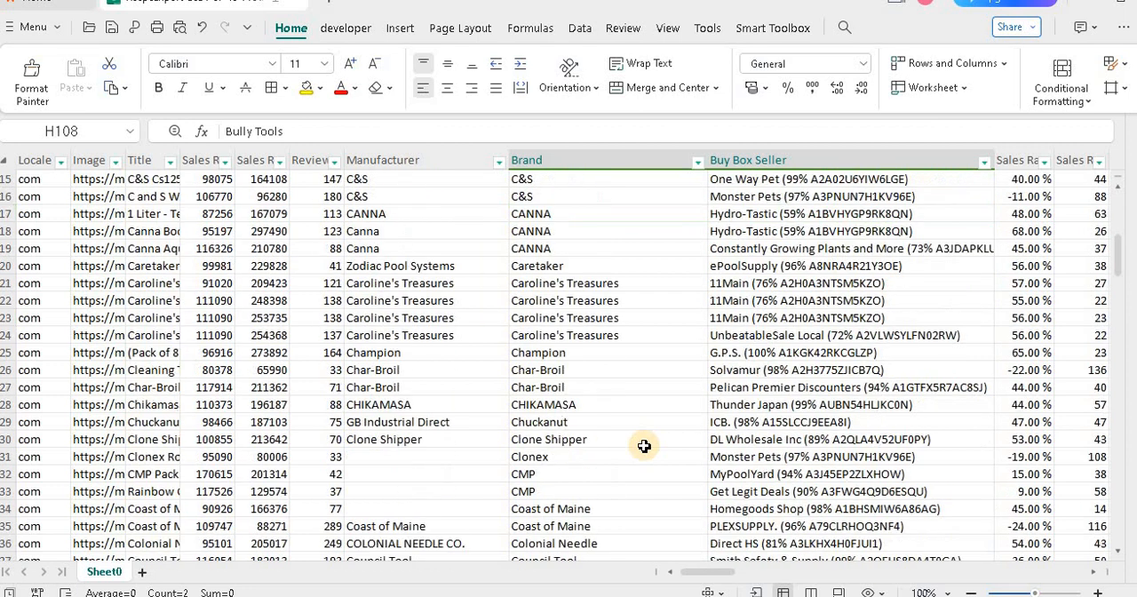
pyautogui.click(614, 280)
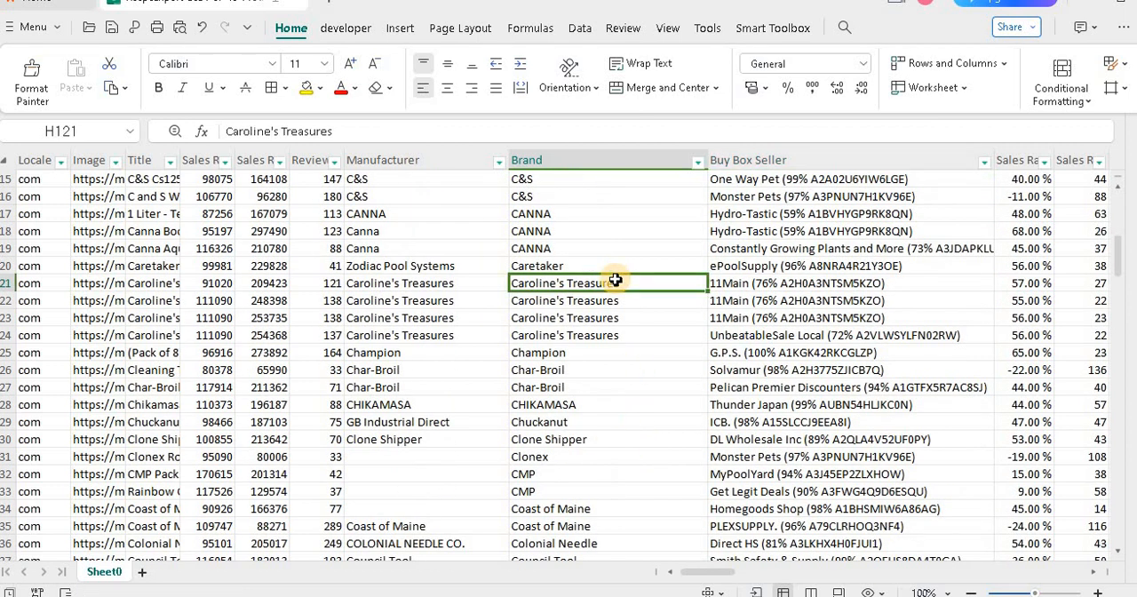
pyautogui.click(721, 286)
pyautogui.click(676, 288)
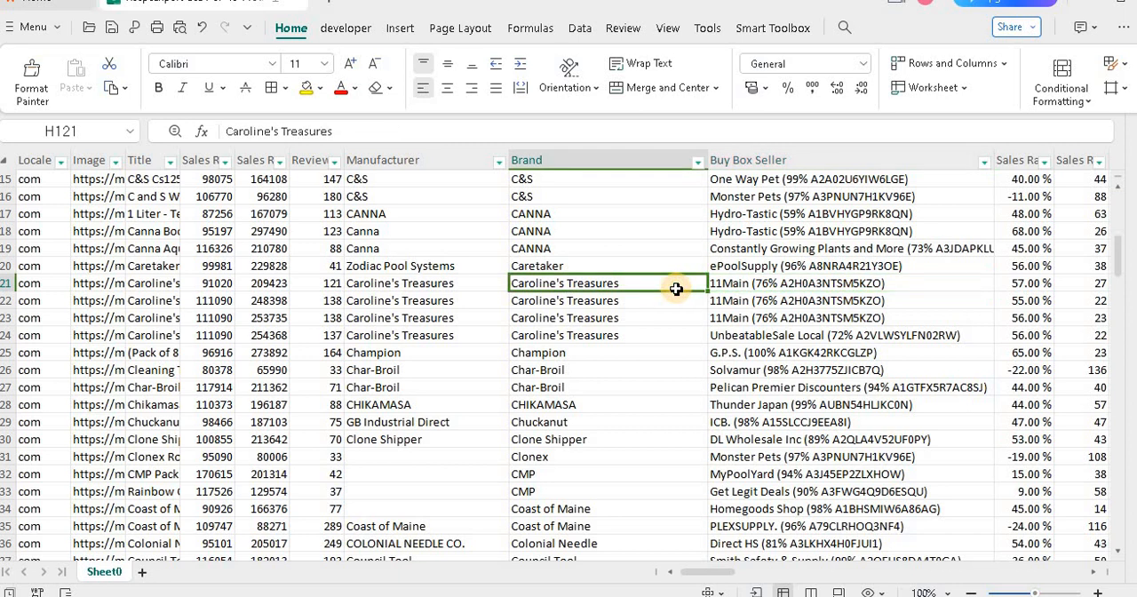
pyautogui.hotkey('shift', 'Down')
pyautogui.hotkey('shift', 'Down')
pyautogui.hotkey('shift', 'Down')
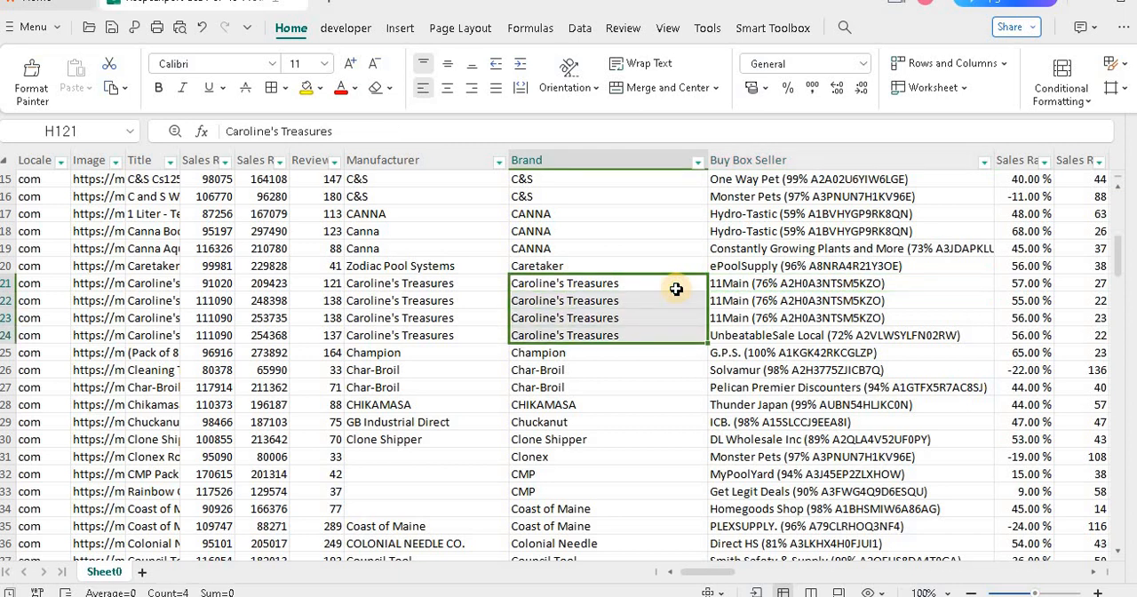
pyautogui.hotkey('shift', 'Right')
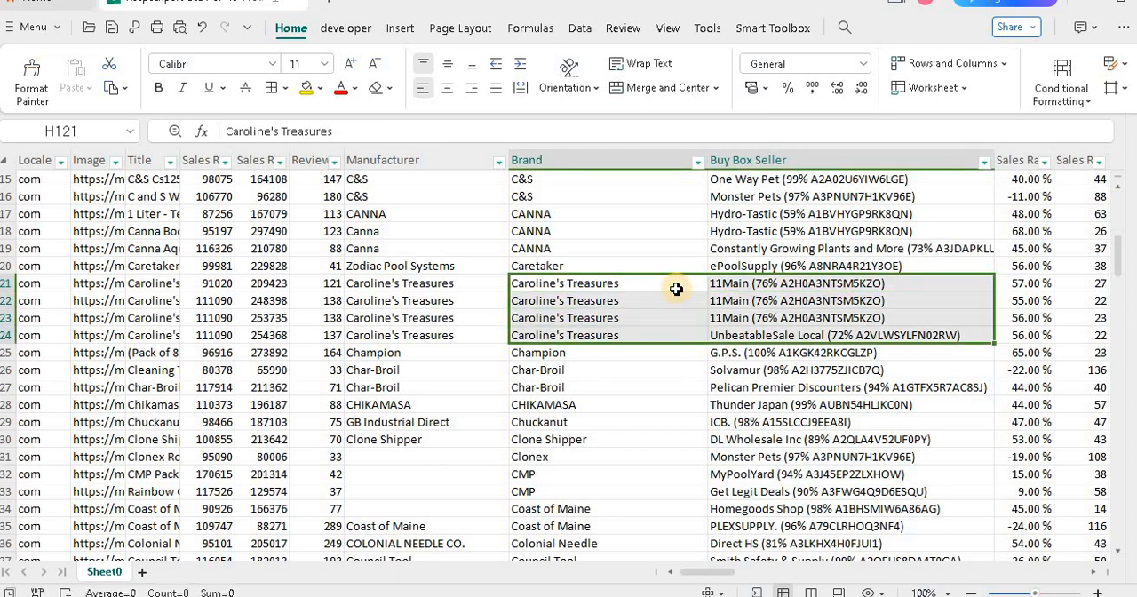
pyautogui.hotkey('shift', 'Up')
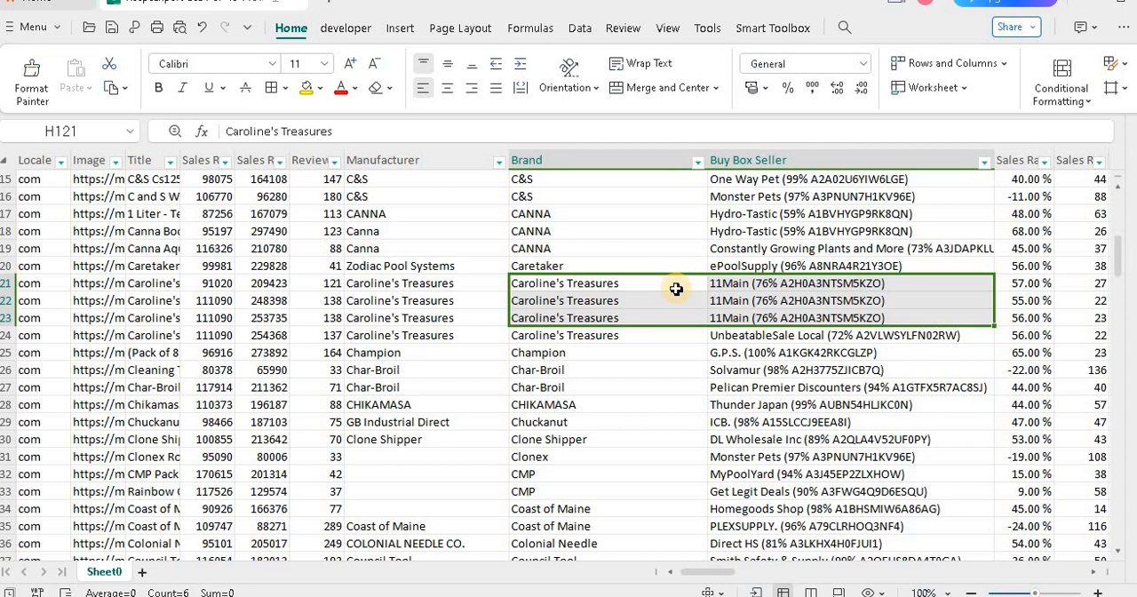
pyautogui.click(341, 87)
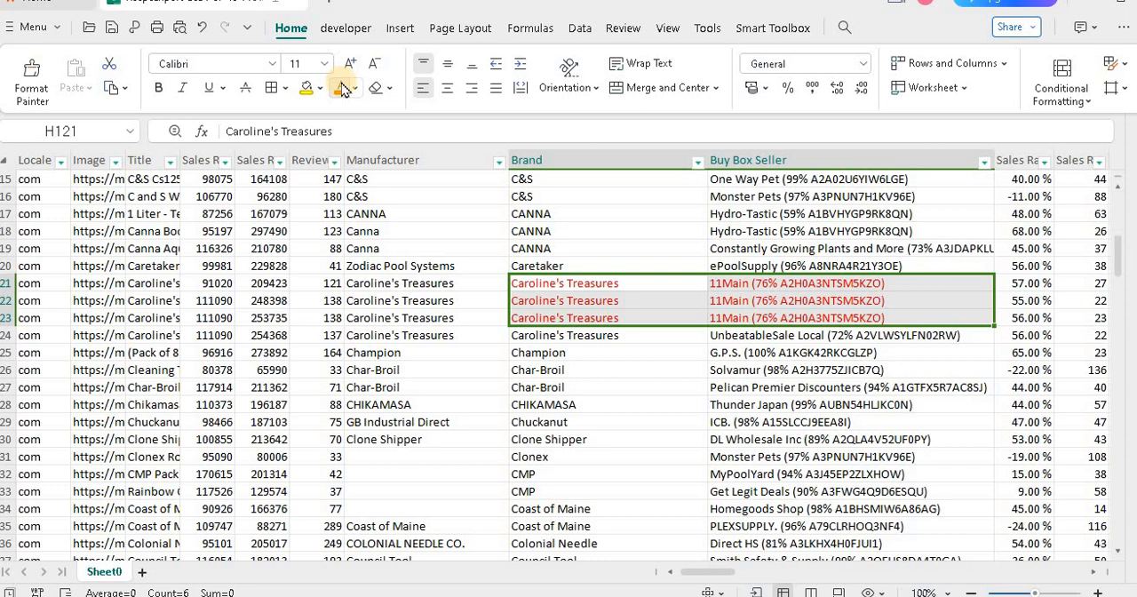
# Compare the Brand and Buy Box Seller names from row 124 to row 244 for sellers that match the brand.
pyautogui.click(602, 284)
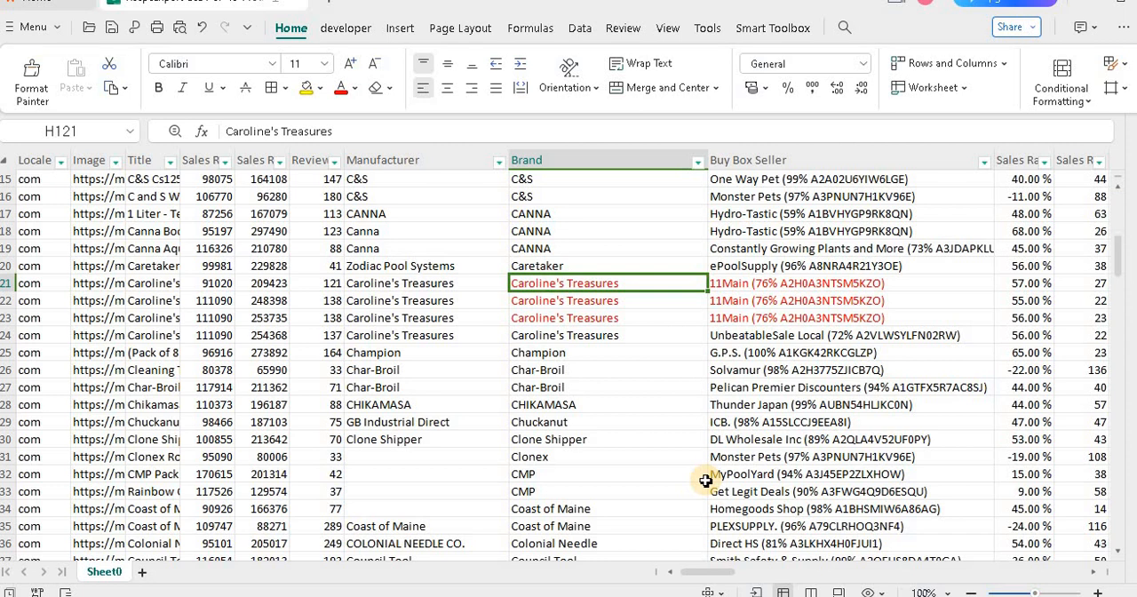
pyautogui.scroll(-2, 705, 480)
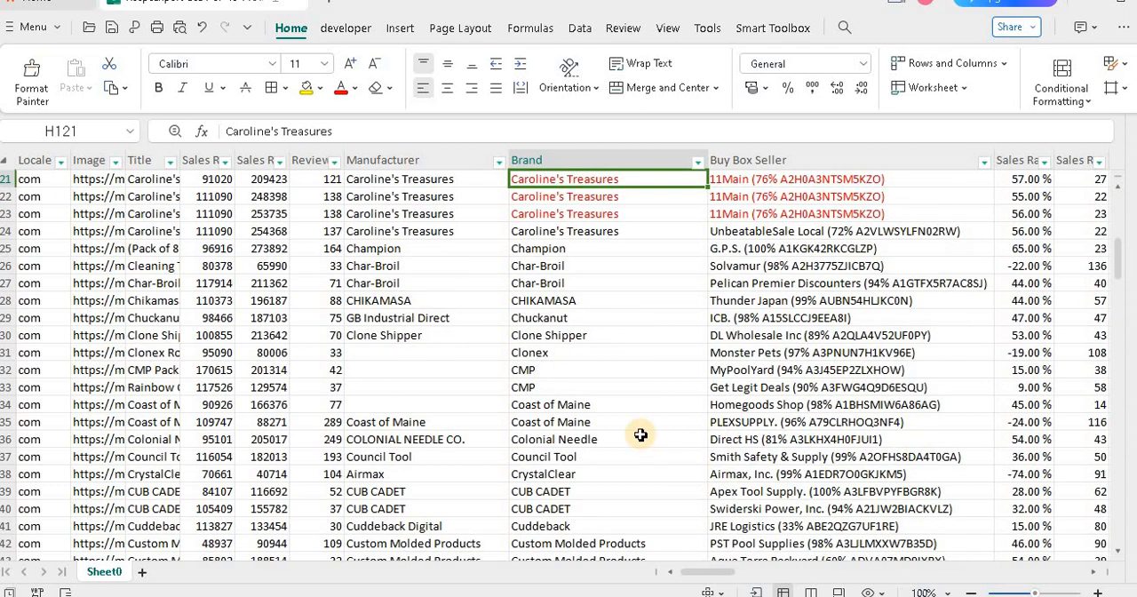
pyautogui.scroll(-2, 641, 434)
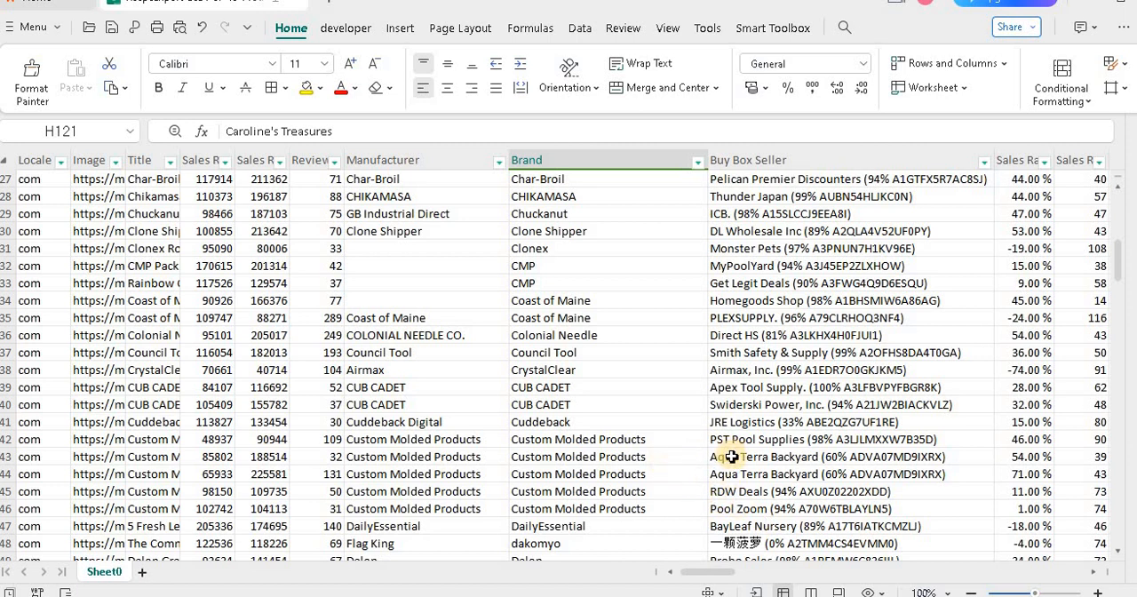
pyautogui.scroll(-3, 735, 468)
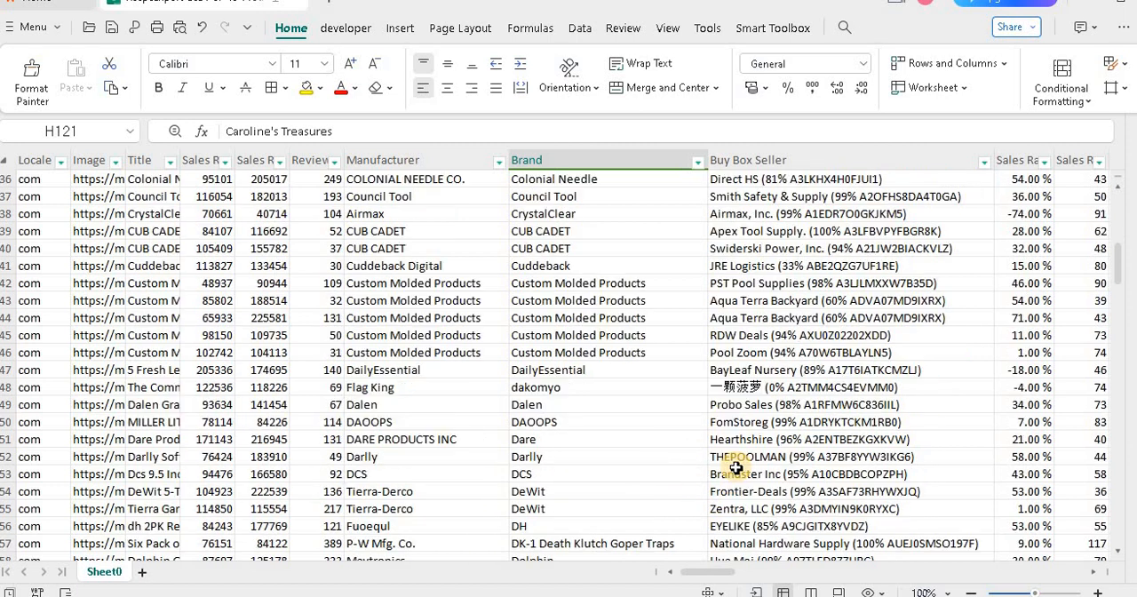
pyautogui.scroll(-3, 625, 535)
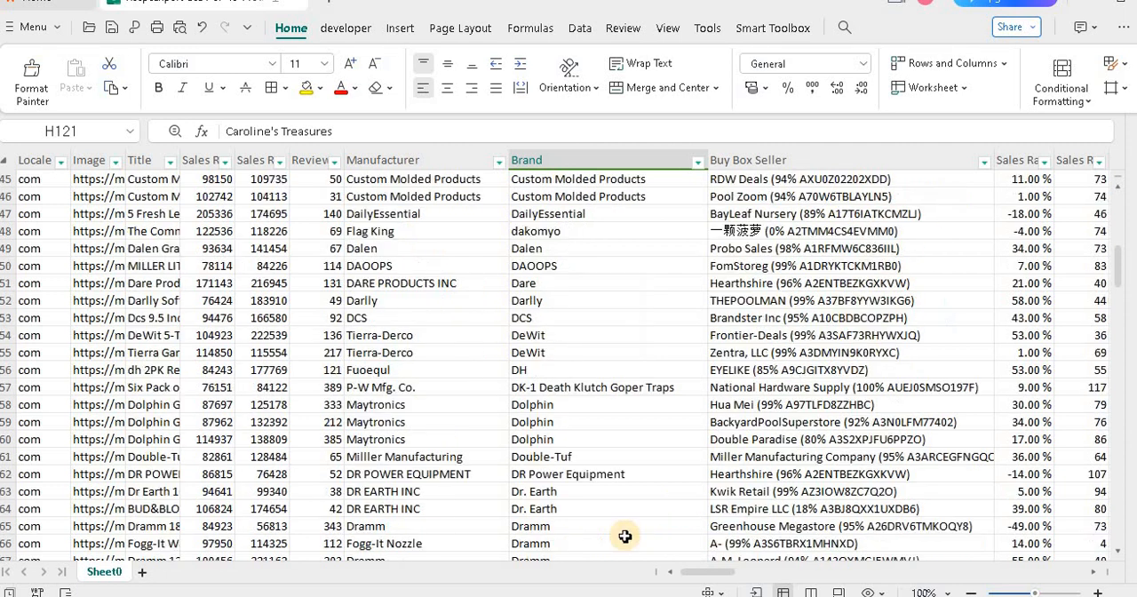
pyautogui.scroll(-1, 625, 536)
pyautogui.scroll(-4, 625, 535)
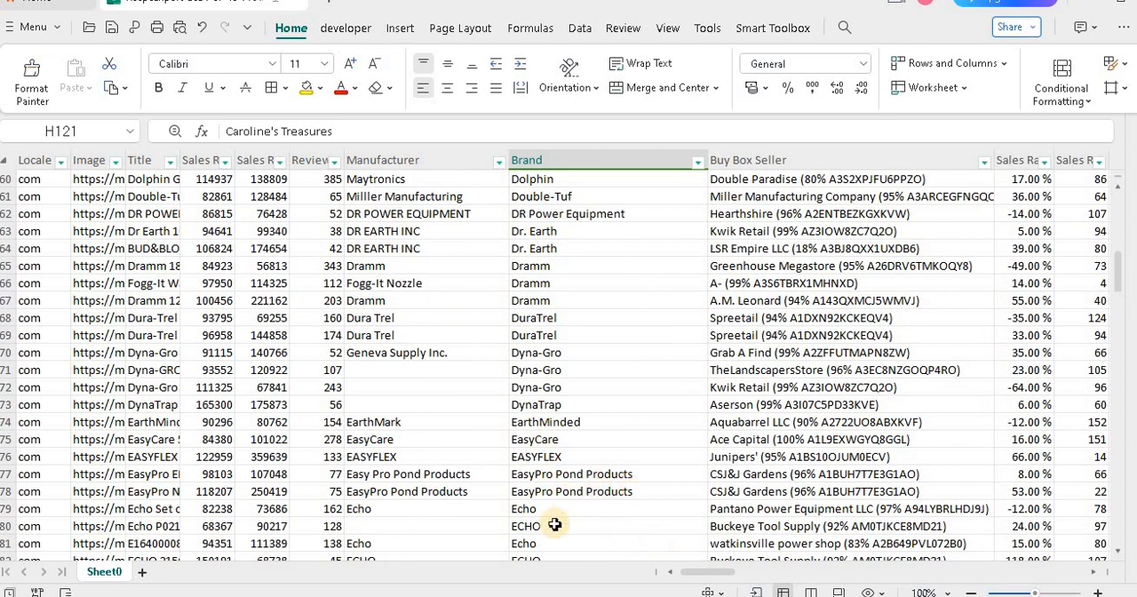
pyautogui.scroll(-2, 554, 524)
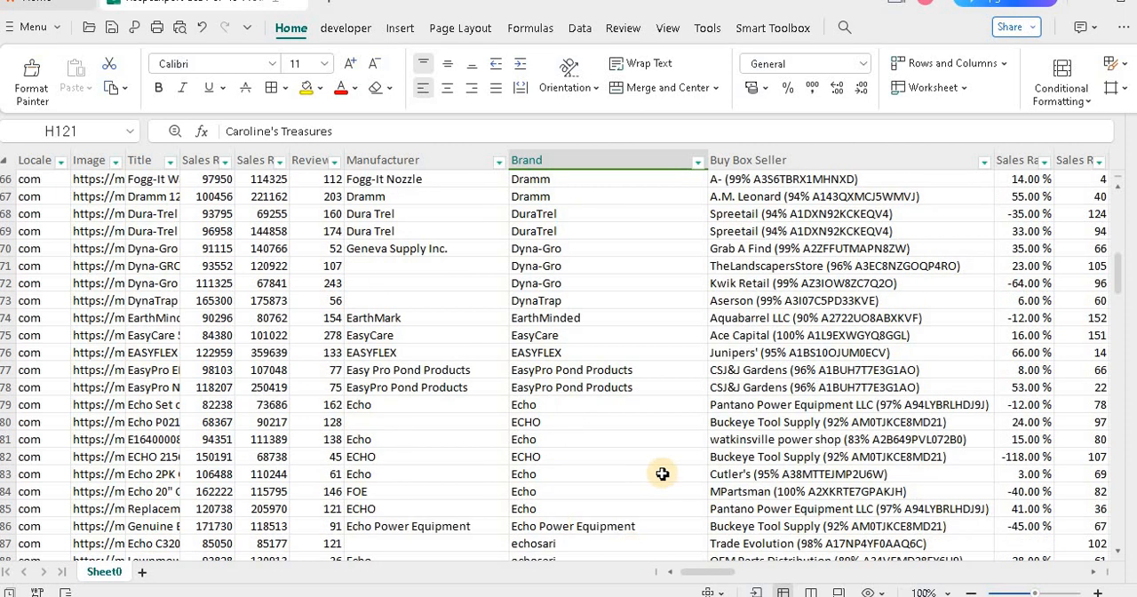
pyautogui.scroll(-5, 661, 473)
pyautogui.scroll(-5, 706, 492)
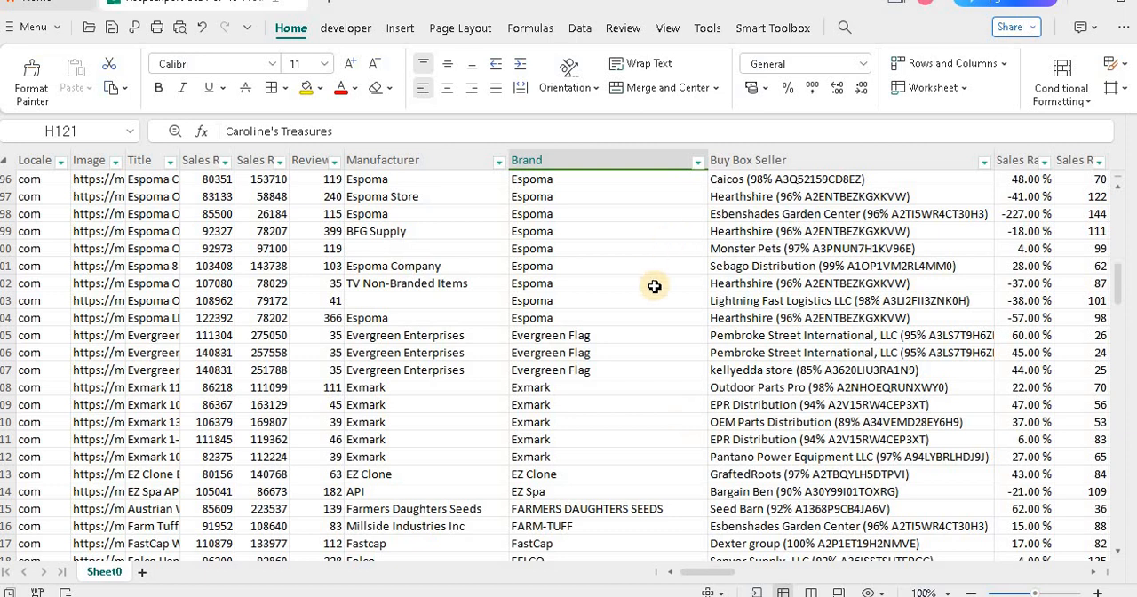
pyautogui.scroll(-3, 666, 333)
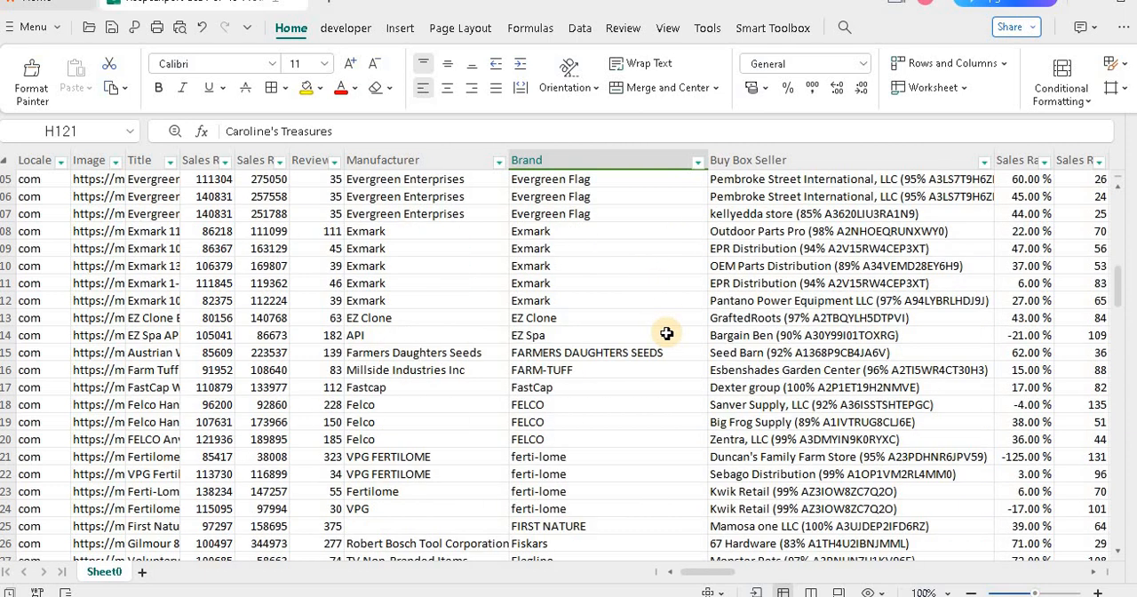
pyautogui.scroll(-6, 666, 333)
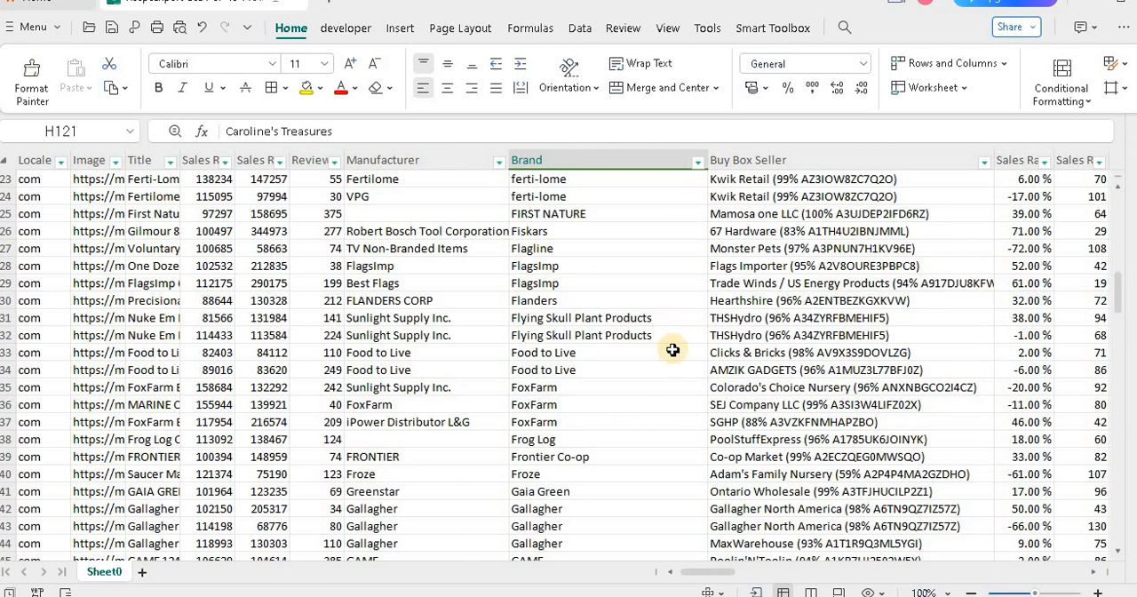
# Colour the Brand and Buy Box Seller text red for the Gallagher items sold by Gallagher North America in rows 242 and 243.
pyautogui.click(643, 511)
pyautogui.hotkey('shift', 'Right')
pyautogui.hotkey('shift', 'Down')
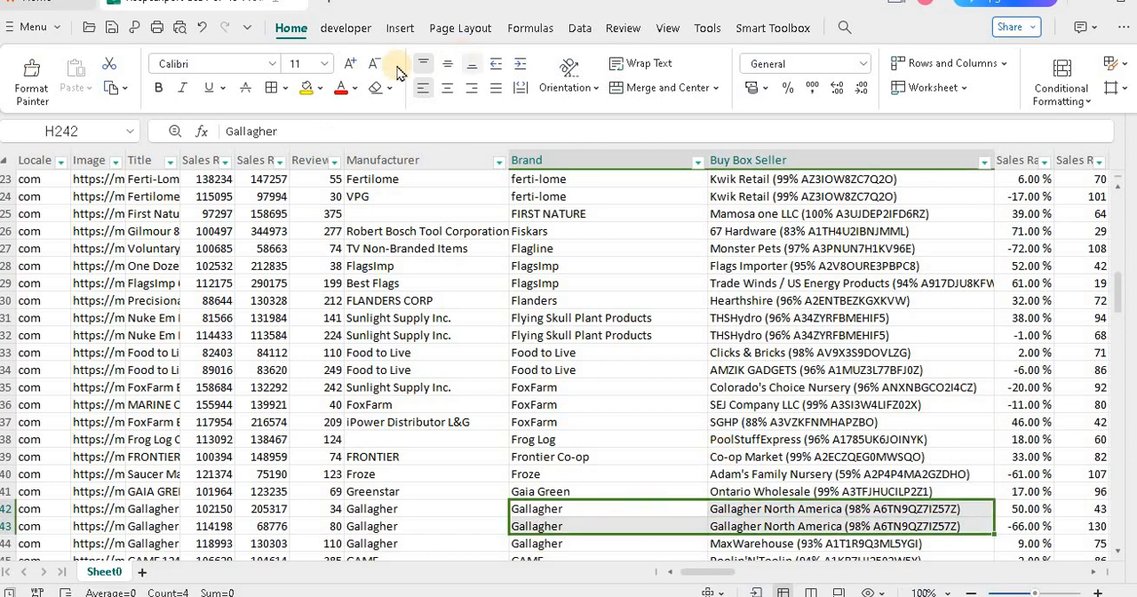
pyautogui.click(338, 92)
pyautogui.click(801, 319)
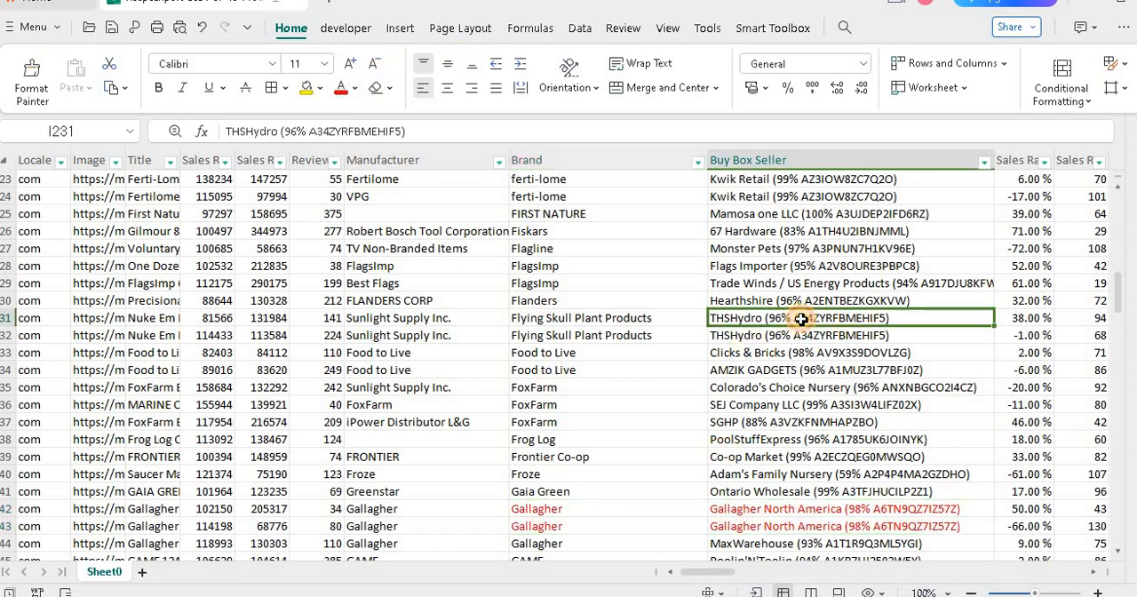
# Sort the Brand column by font colour so that the rows with red text come first.
pyautogui.scroll(-20, 800, 319)
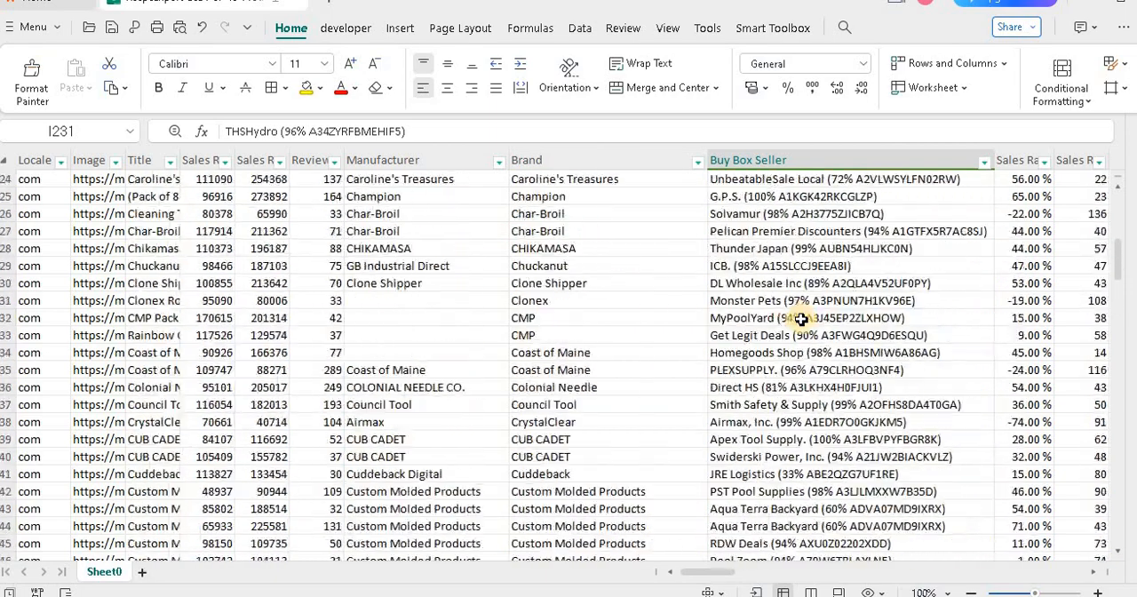
pyautogui.scroll(20, 800, 318)
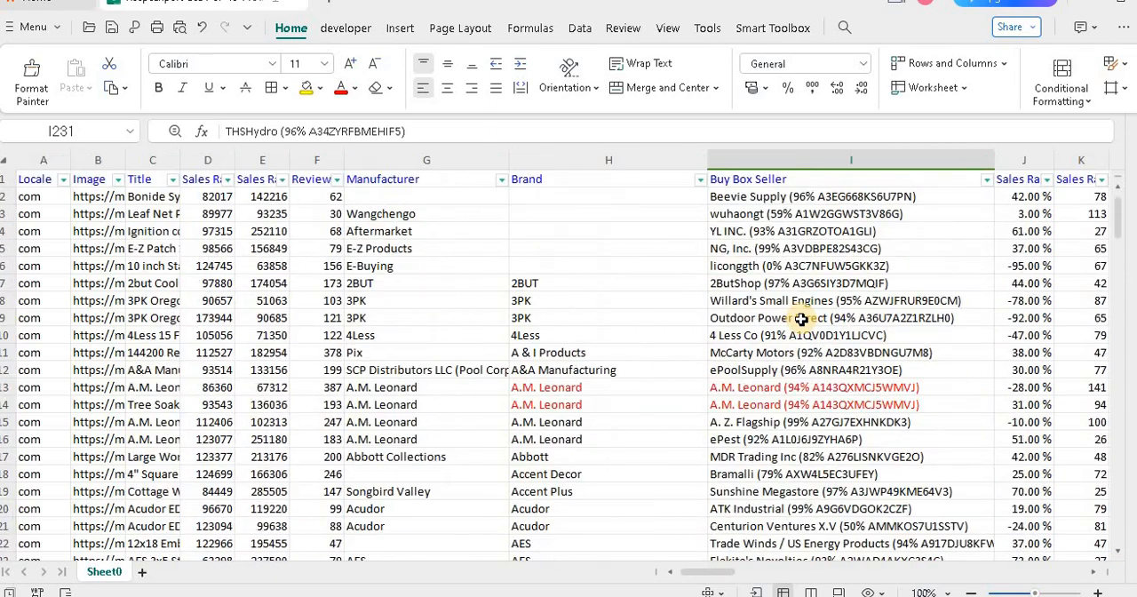
pyautogui.click(676, 160)
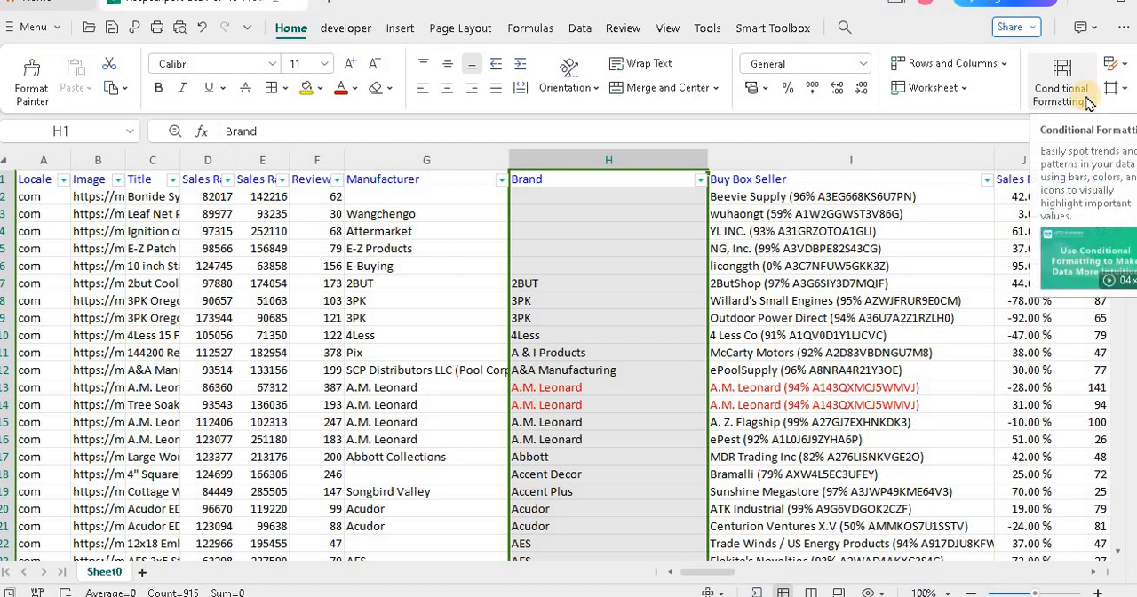
pyautogui.click(878, 282)
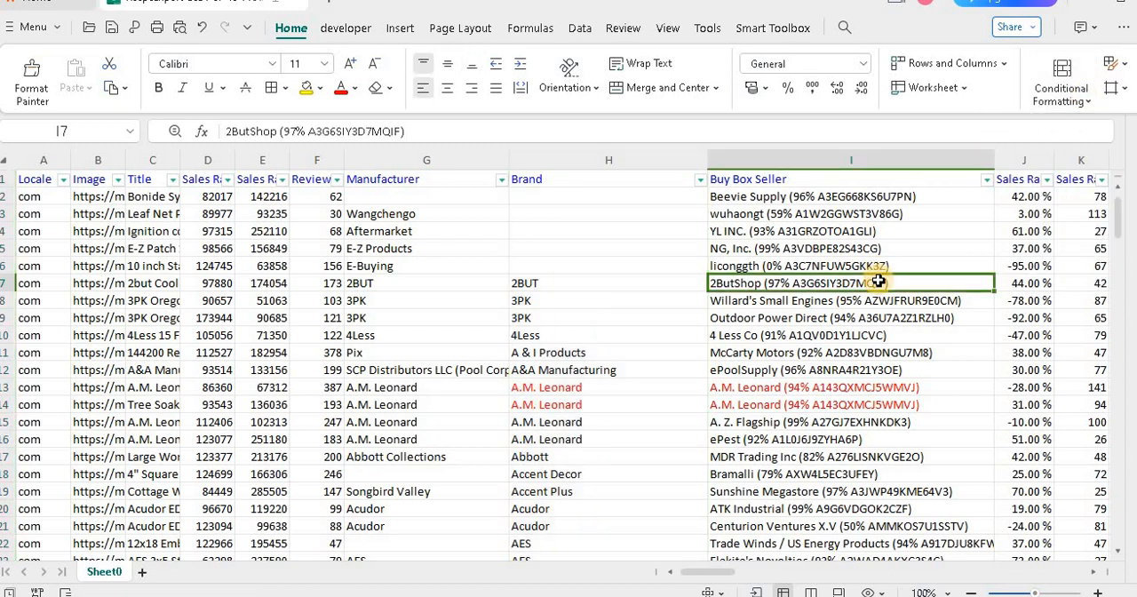
pyautogui.click(701, 180)
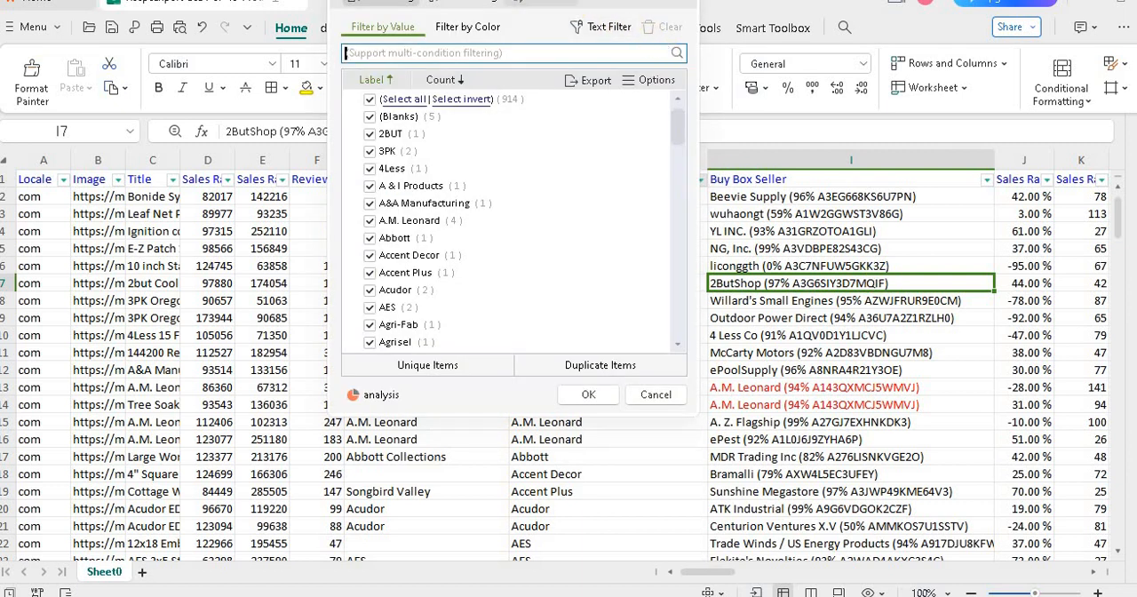
pyautogui.click(542, 2)
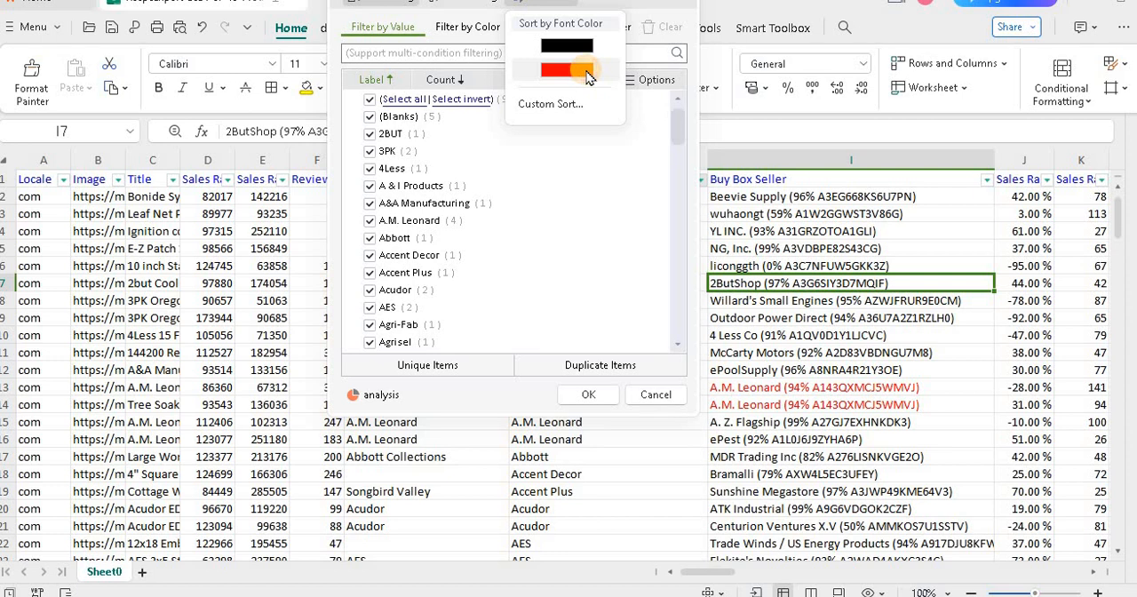
pyautogui.click(586, 76)
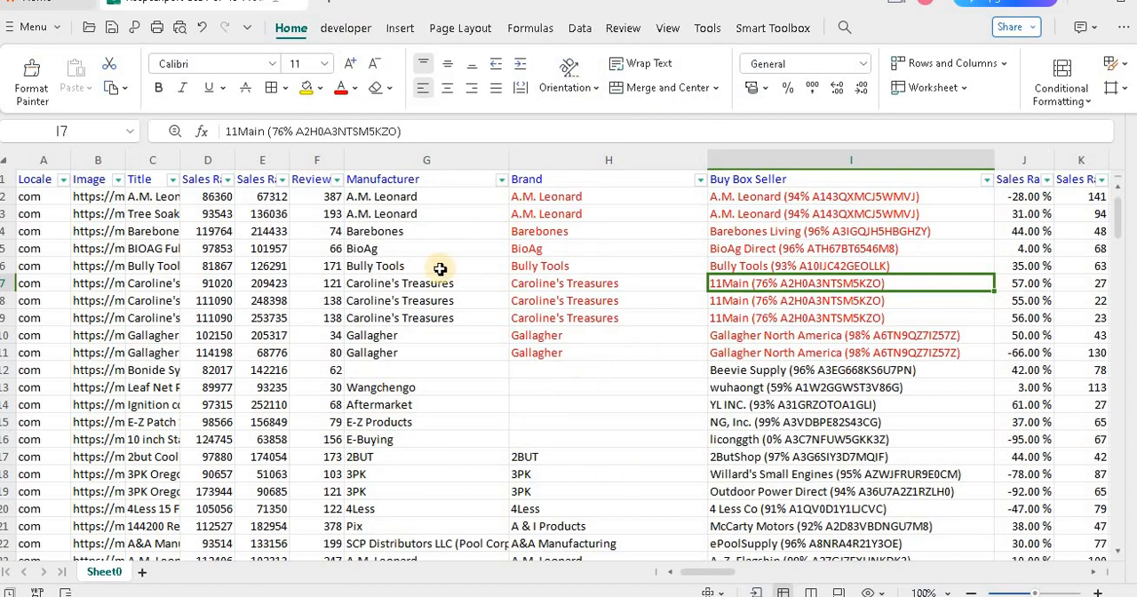
# Delete the red-marked rows 2 to 11 from the sheet.
pyautogui.moveTo(3, 197); pyautogui.dragTo(3, 360)
pyautogui.rightClick(4, 194)
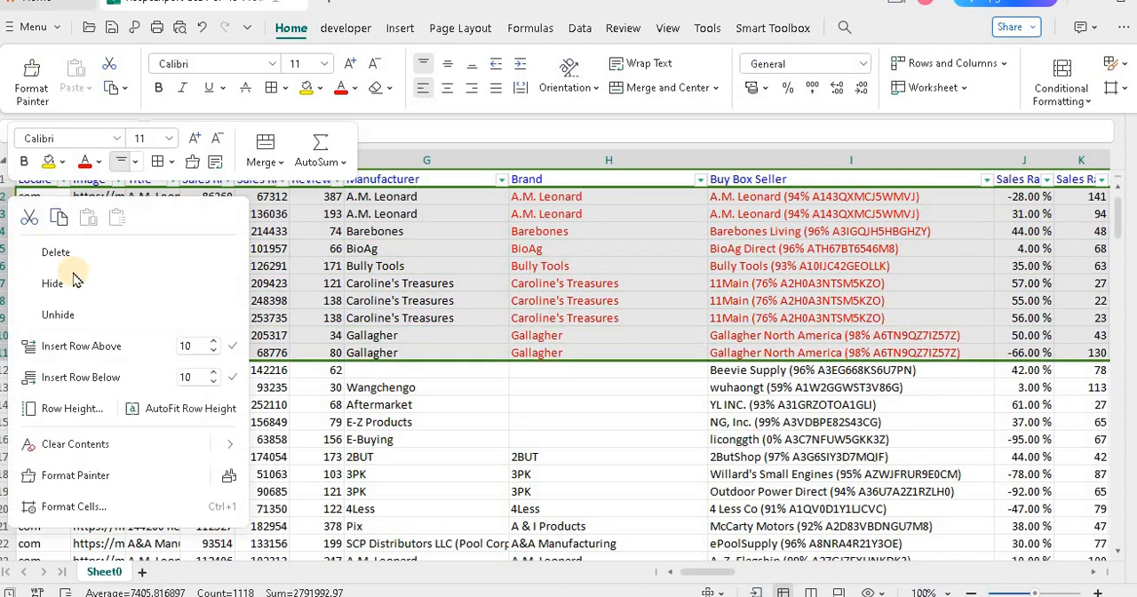
pyautogui.click(115, 256)
pyautogui.click(703, 433)
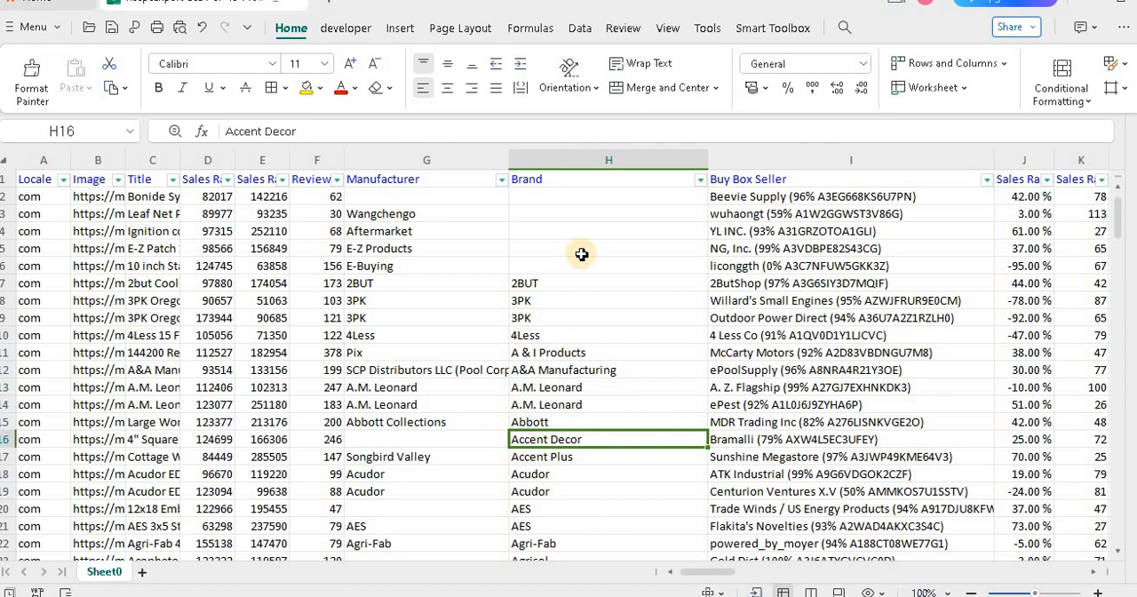
# Insert one empty column before the Brand column and narrow it.
pyautogui.rightClick(685, 159)
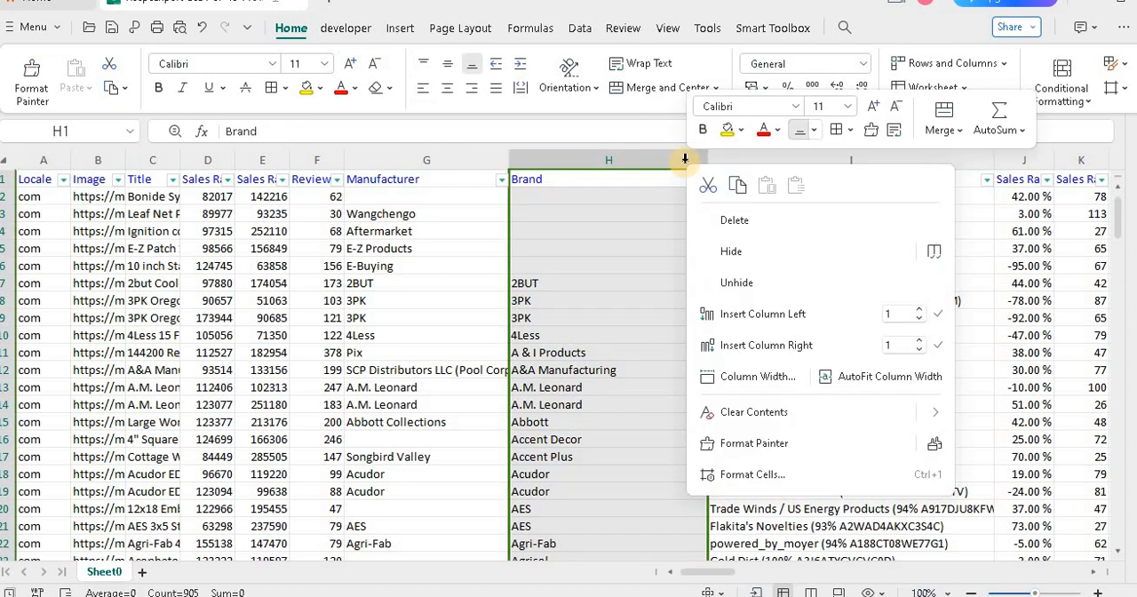
pyautogui.click(794, 316)
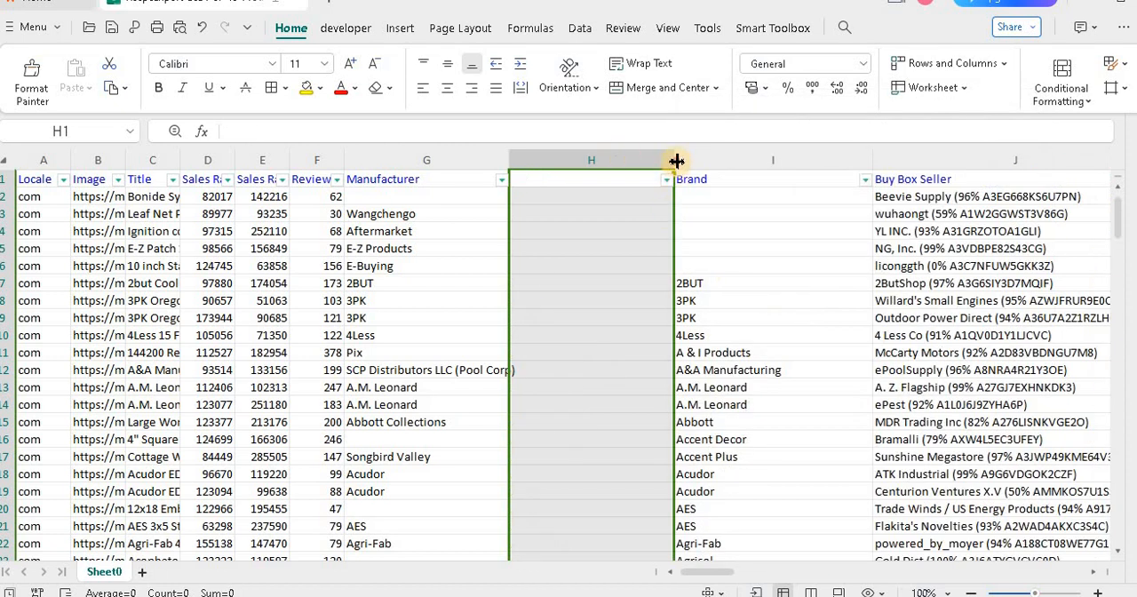
pyautogui.moveTo(675, 166); pyautogui.dragTo(605, 160)
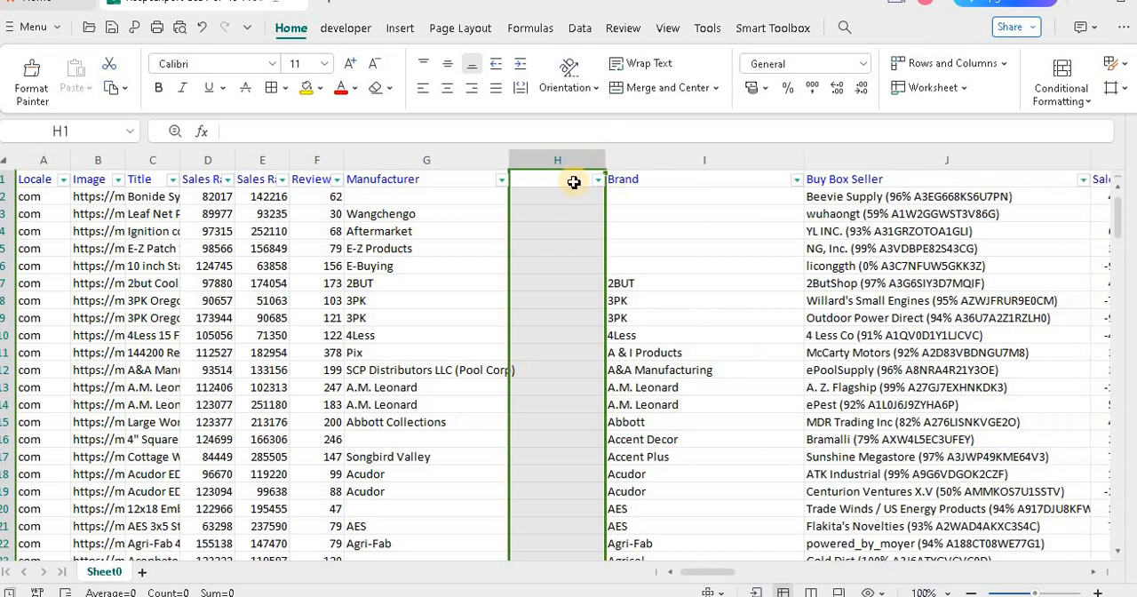
# Enter "comment" as the header of the new column in cell H1.
pyautogui.click(574, 182)
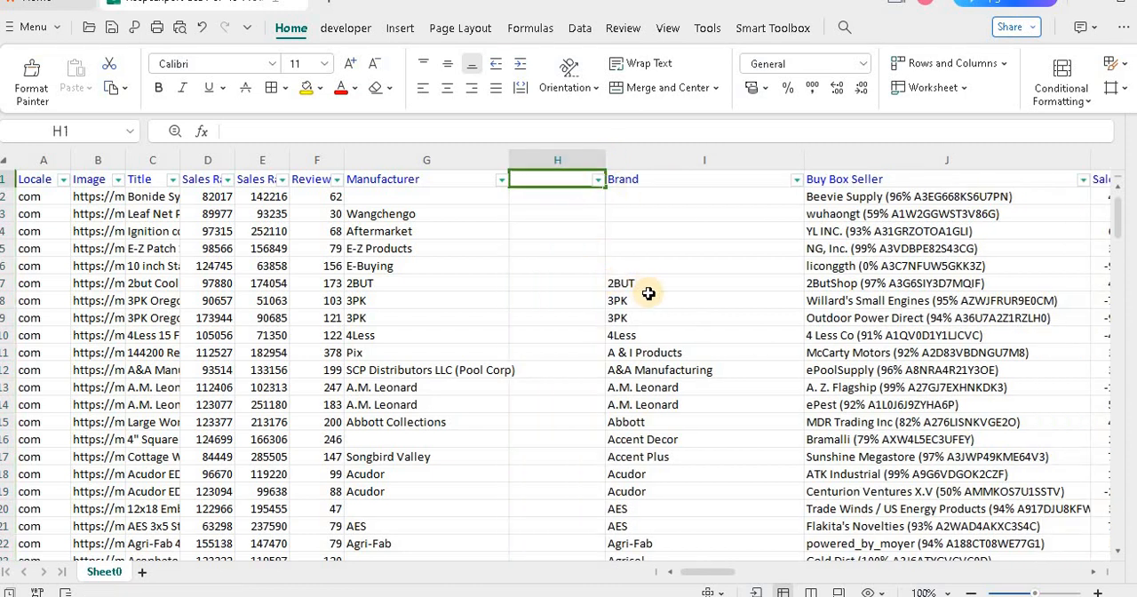
pyautogui.write('c')
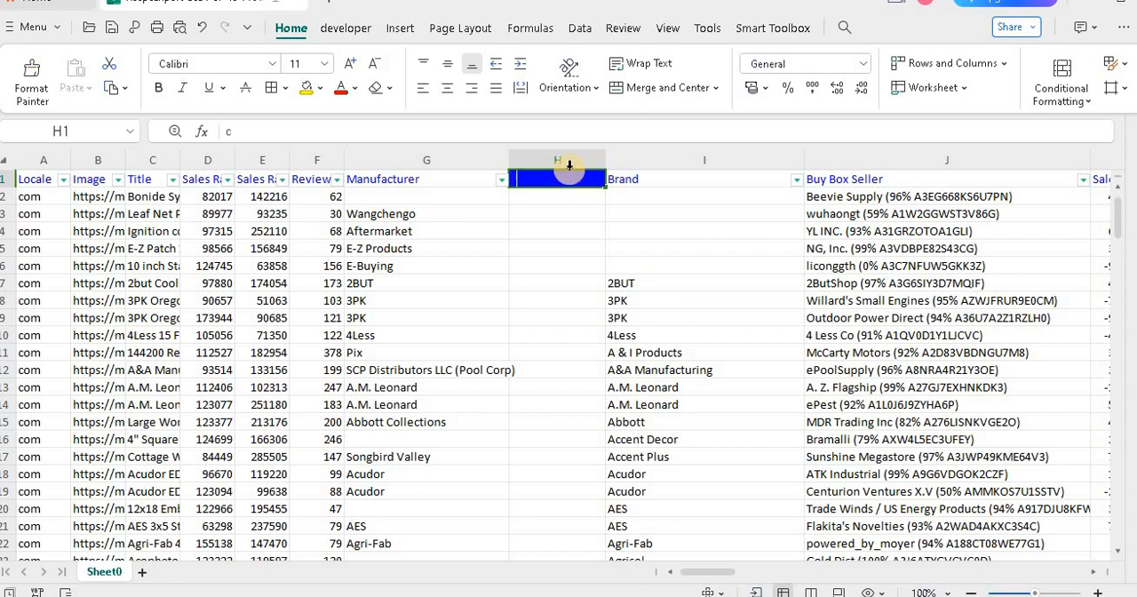
pyautogui.write('omment')
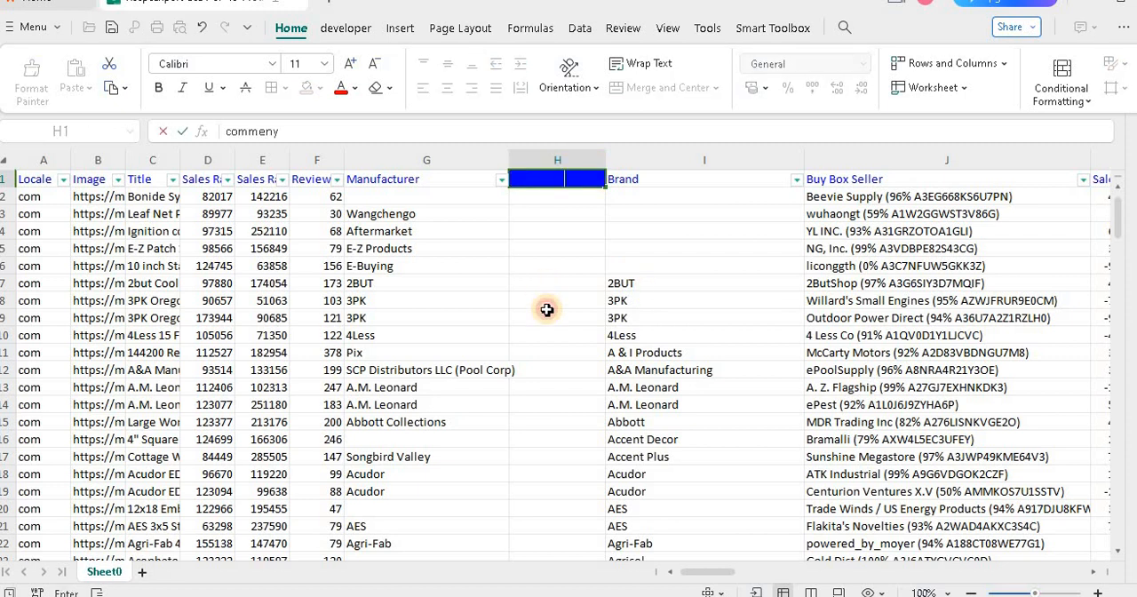
pyautogui.click(546, 311)
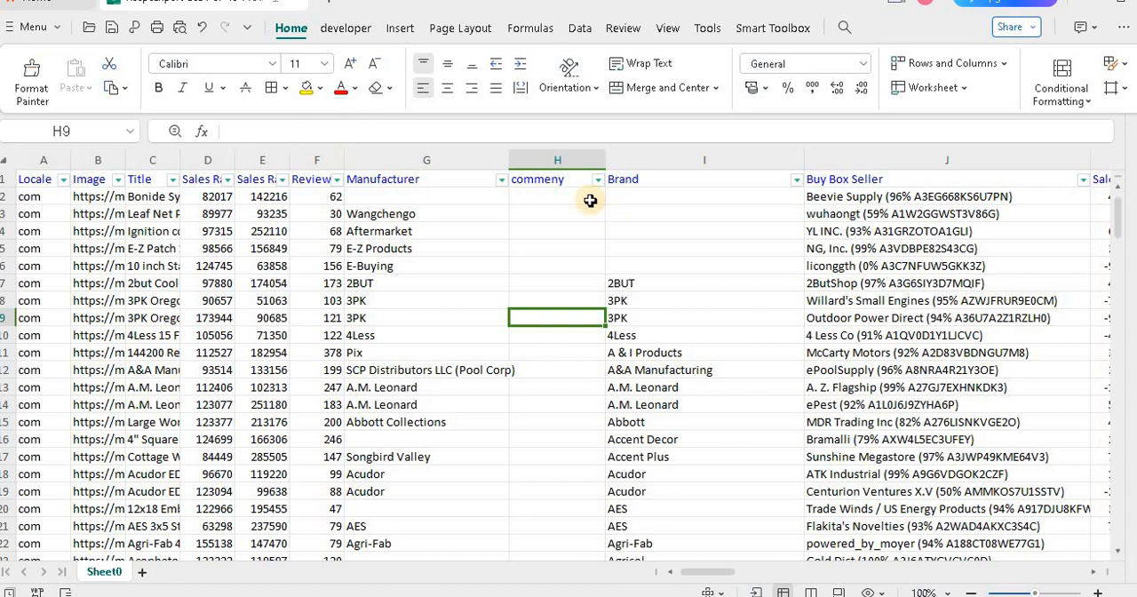
pyautogui.click(548, 180)
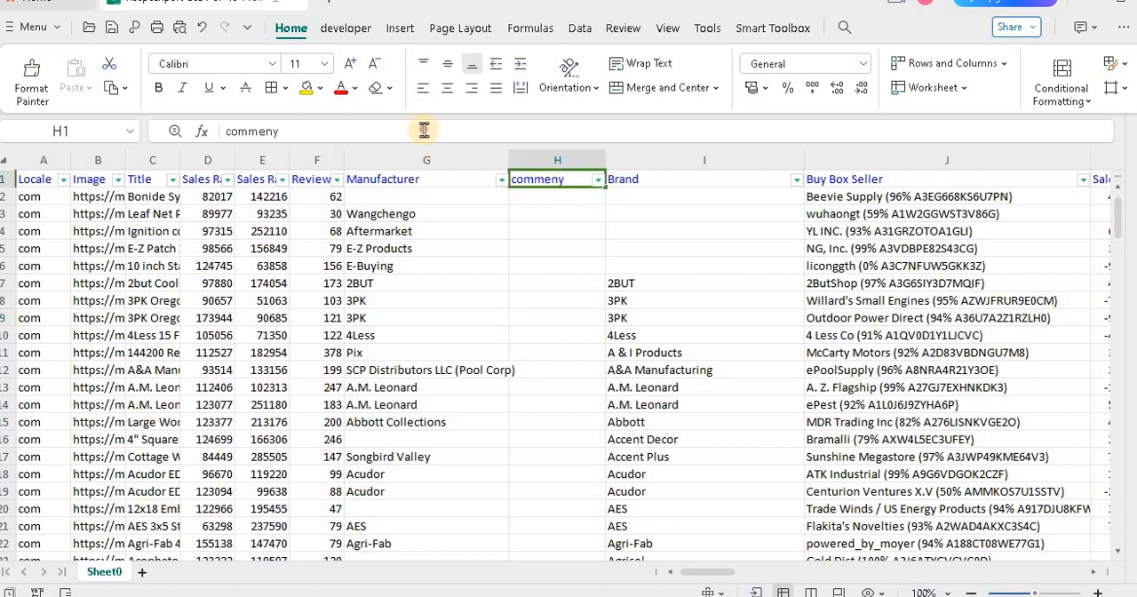
pyautogui.click(424, 130)
pyautogui.press('BackSpace')
pyautogui.press('Return')
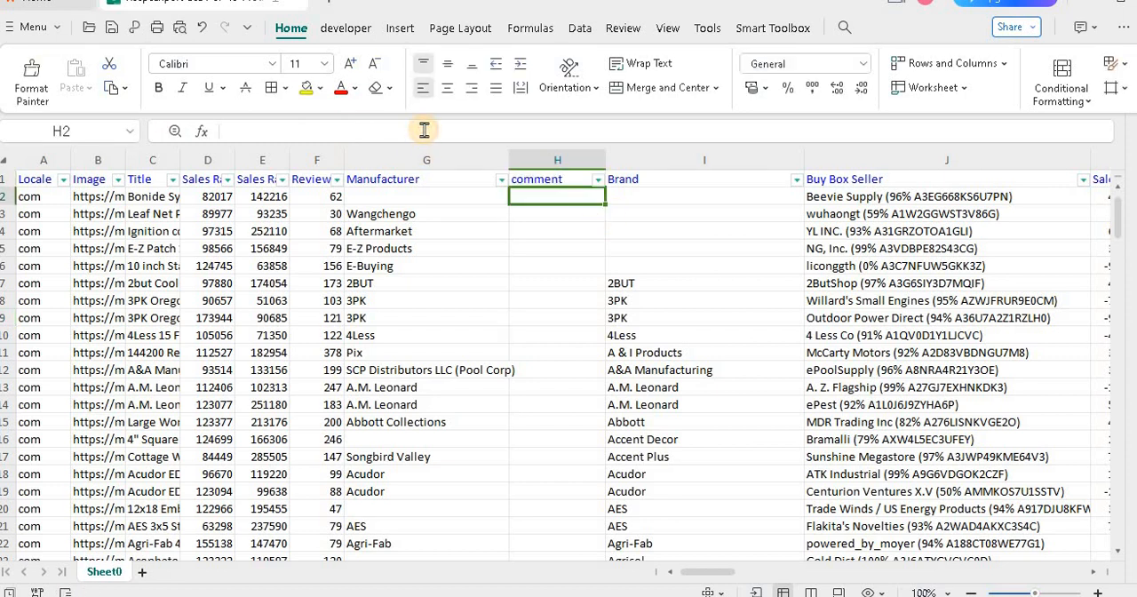
# Insert another column before the comment column, narrow it, and title it "# of products".
pyautogui.rightClick(563, 158)
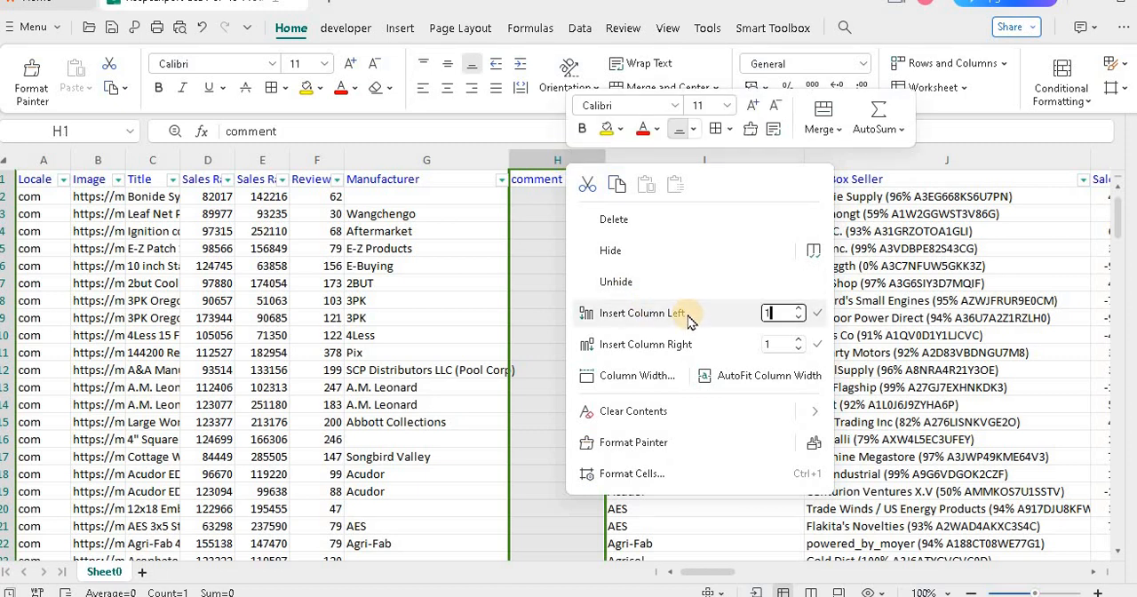
pyautogui.click(690, 315)
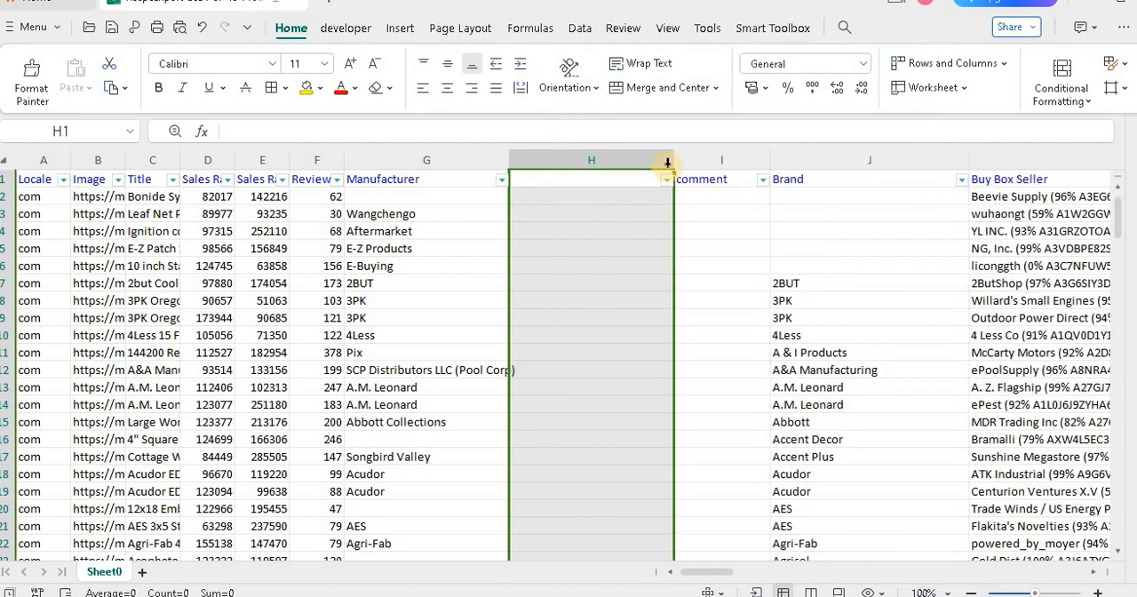
pyautogui.moveTo(673, 162); pyautogui.dragTo(607, 163)
pyautogui.click(562, 172)
pyautogui.write('# of products')
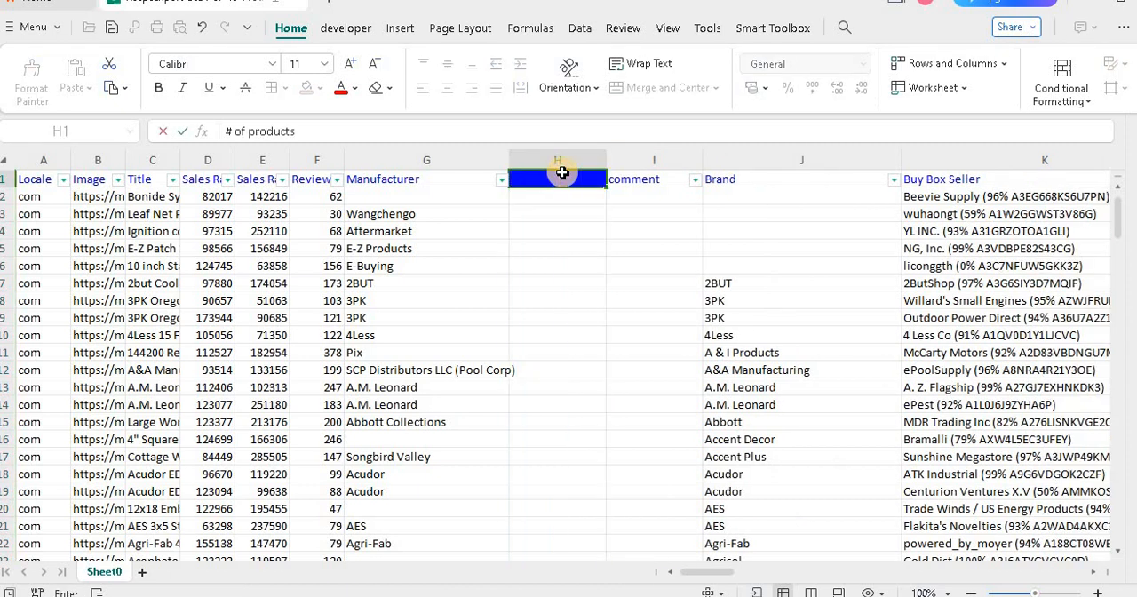
pyautogui.press('Return')
pyautogui.click(568, 234)
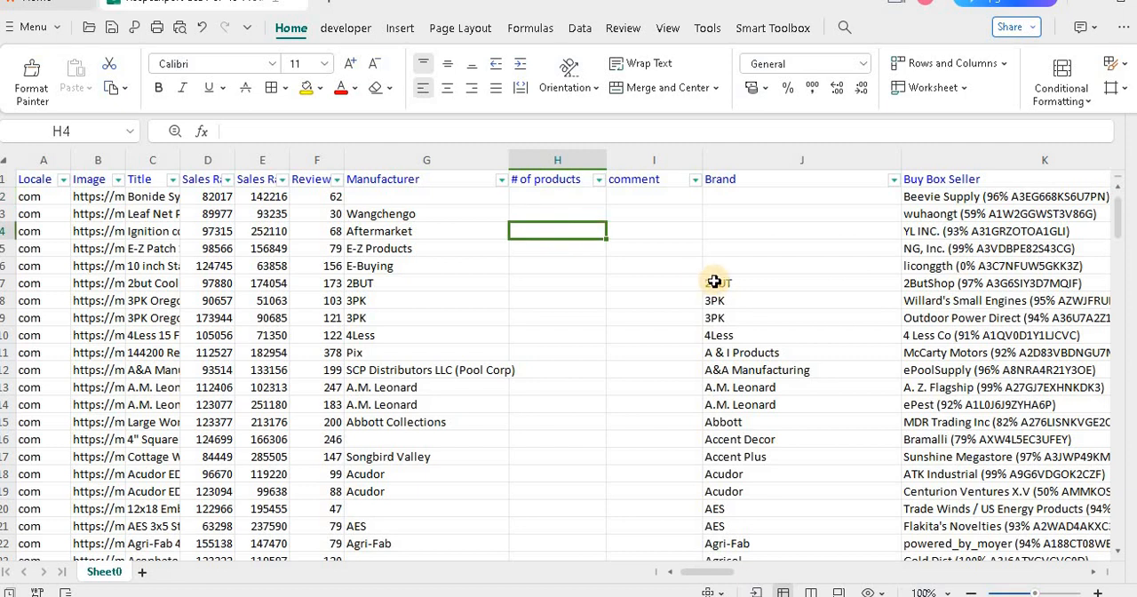
# Copy the brand name 2BUT from cell J7.
pyautogui.click(724, 282)
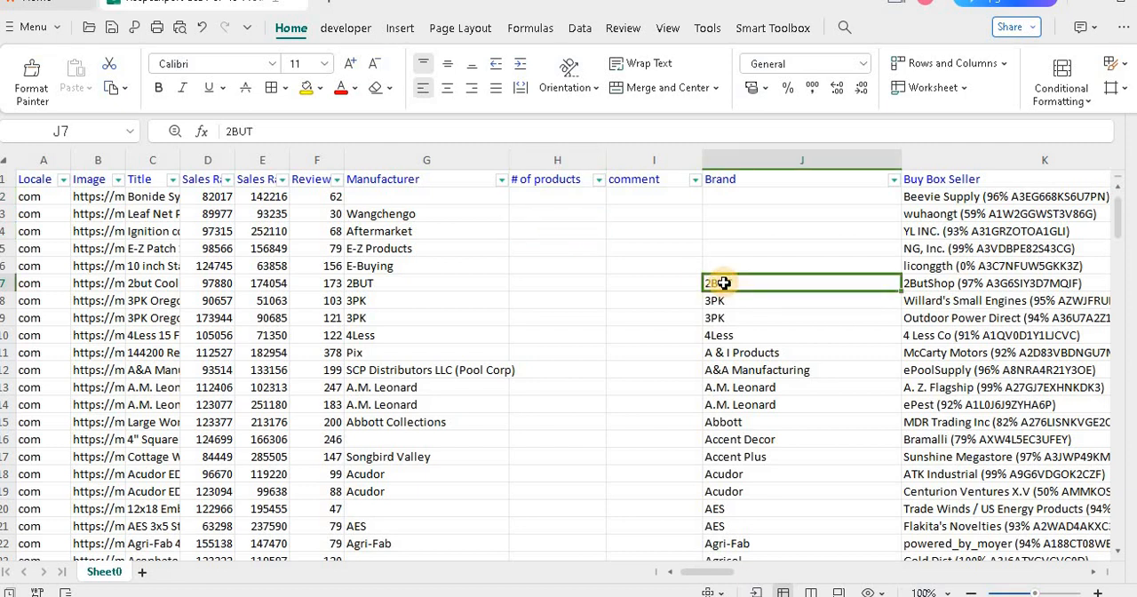
pyautogui.hotkey('ctrl', 'c')
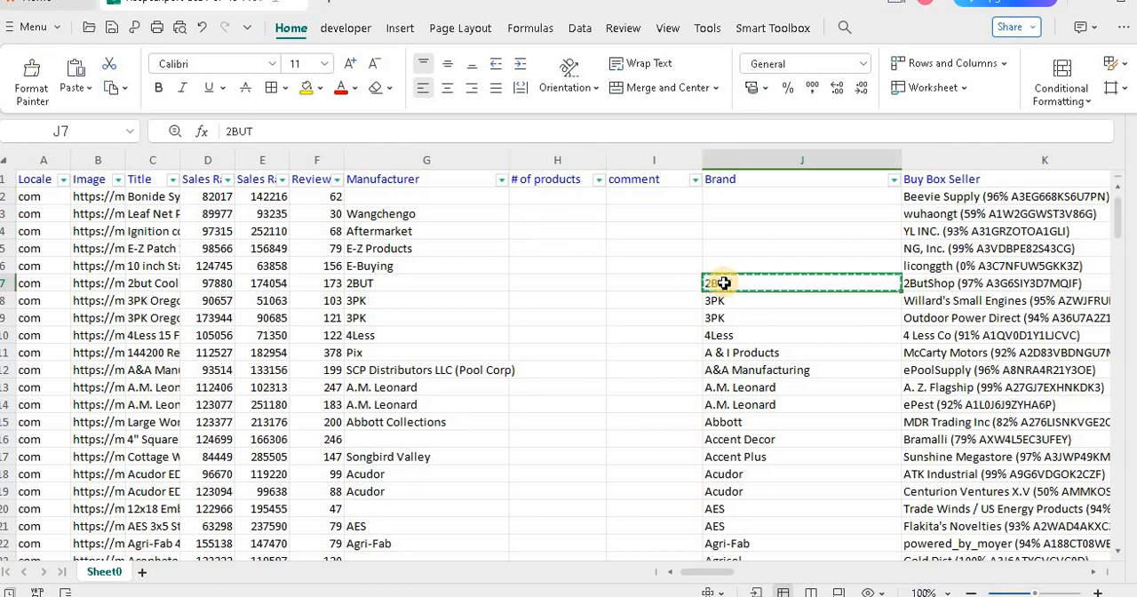